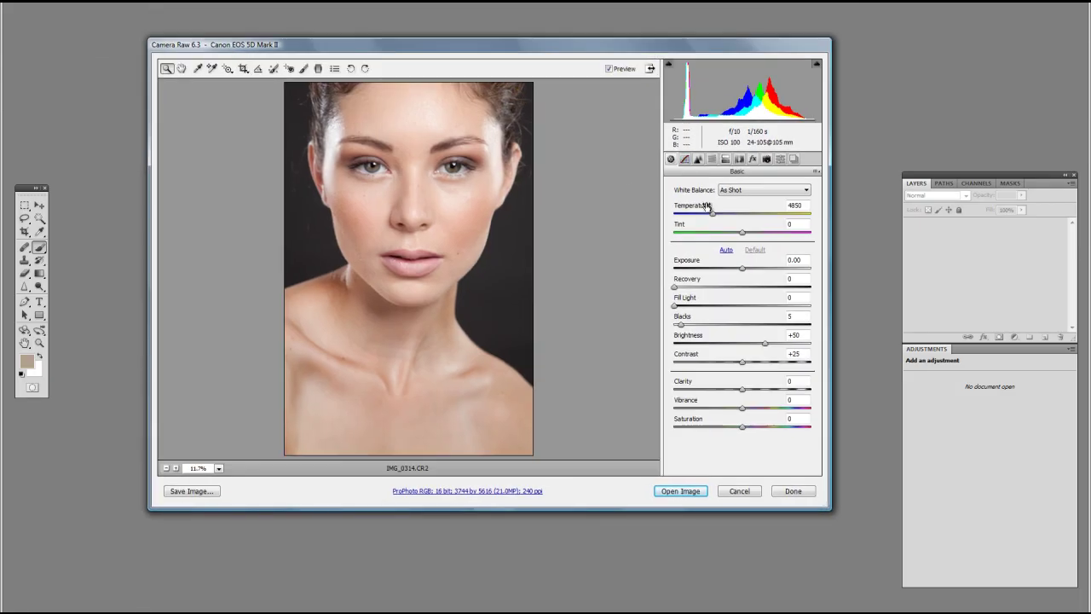
Step: Darken the Camera Raw tone curve shadows (about -38) and open the photo in Photoshop
left_click_drag(725, 417, 742, 385)
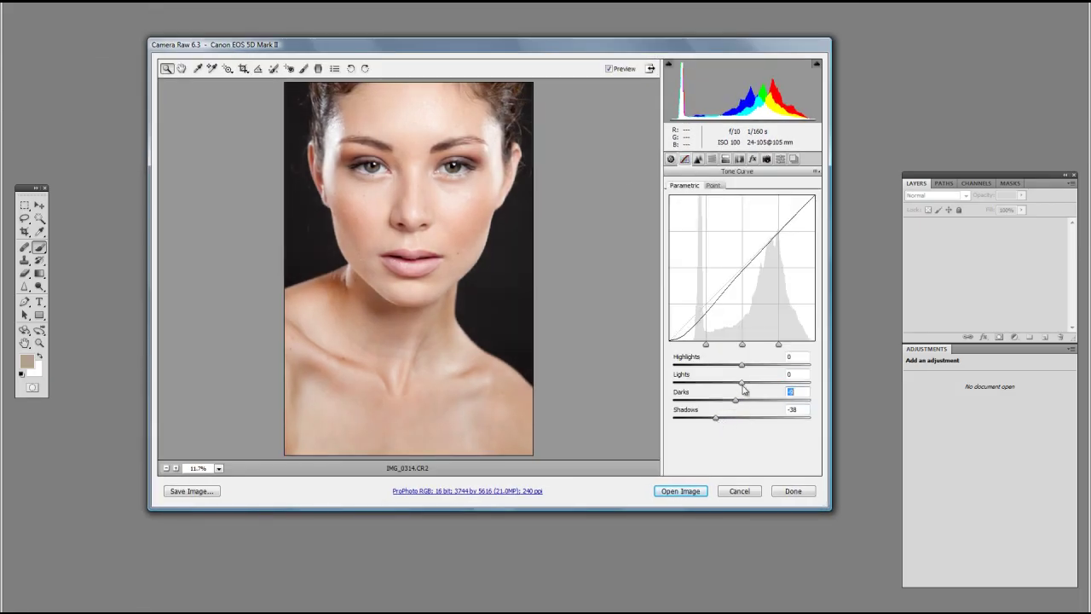
left_click(694, 491)
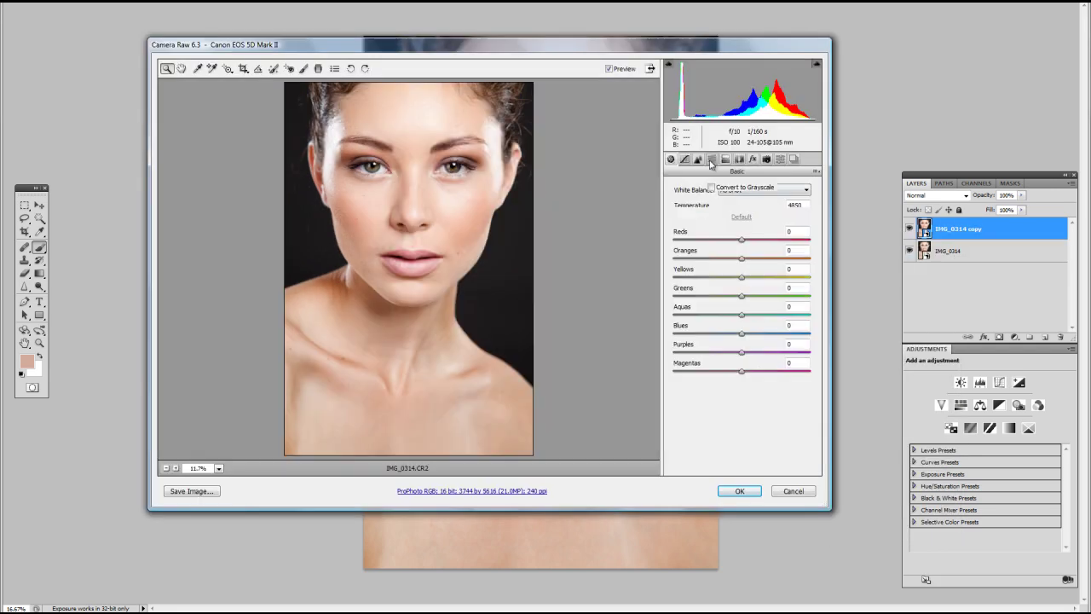
Step: Lower the Oranges saturation of the smart-object copy in Camera Raw and apply it
left_click(702, 202)
left_click_drag(742, 258, 723, 259)
left_click(740, 491)
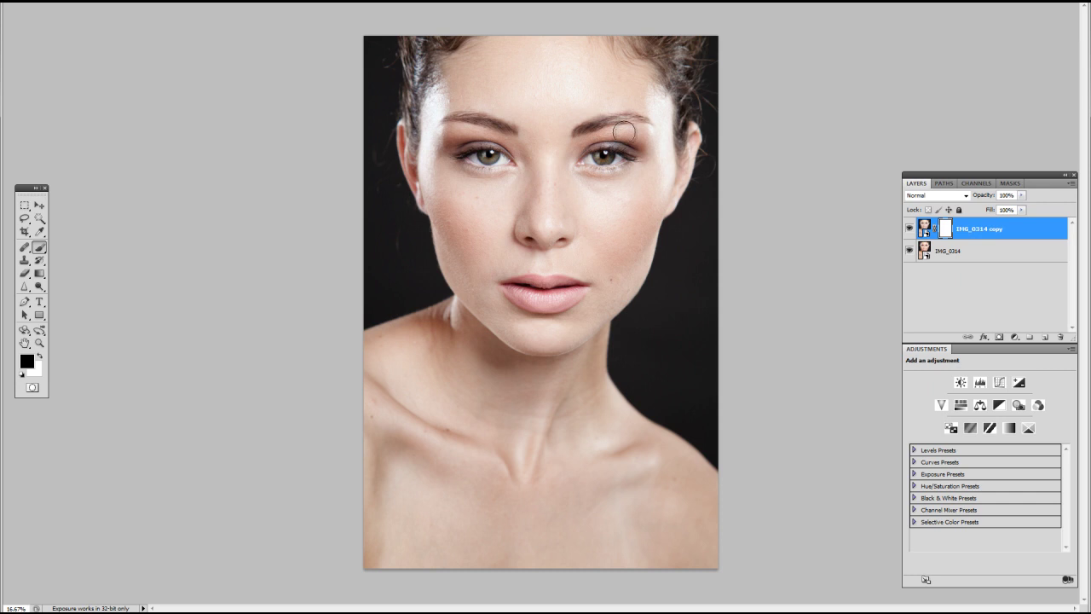
Step: Paint orange colour back onto the eyeshadow and both cheeks through the layer mask
left_click_drag(623, 132, 450, 133)
key("bracketright")
left_click_drag(452, 205, 460, 222)
left_click_drag(636, 232, 632, 256)
key("x")
Step: Make another smart object copy of the layer for the eyes and inspect them
right_click(955, 236)
left_click(852, 318)
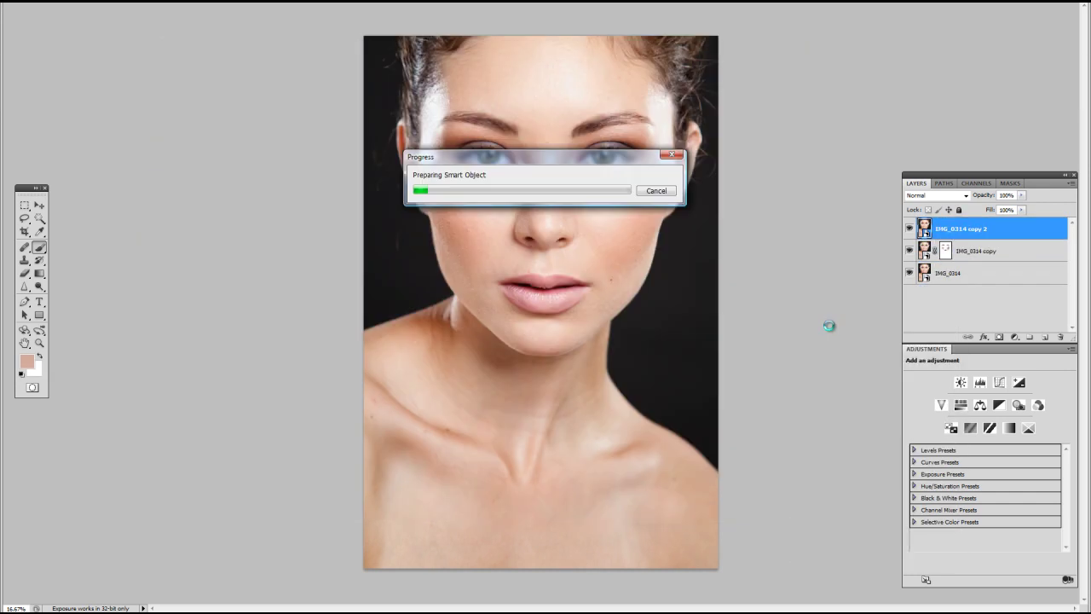
key("ctrl+plus")
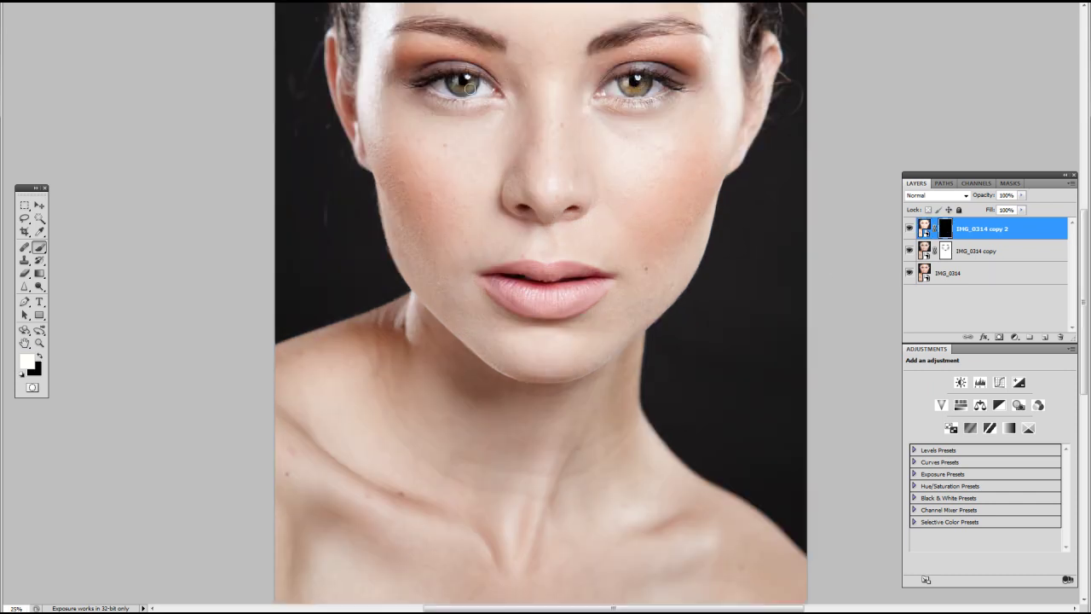
key("ctrl+minus")
key("ctrl+minus")
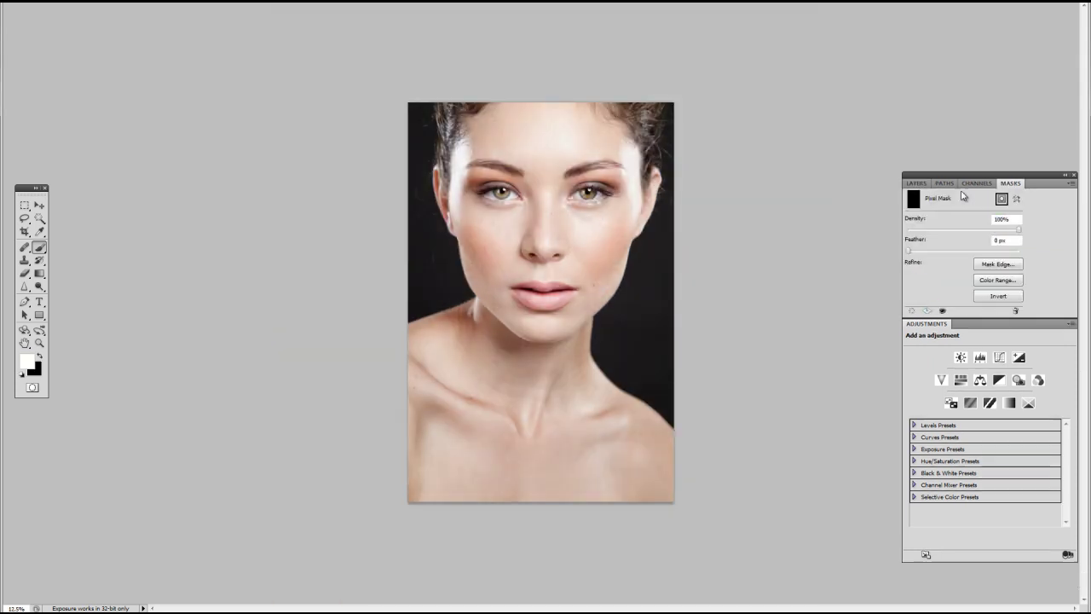
Step: Set the top layer's opacity to 62% and the color layer's to 23%
key("6")
key("2")
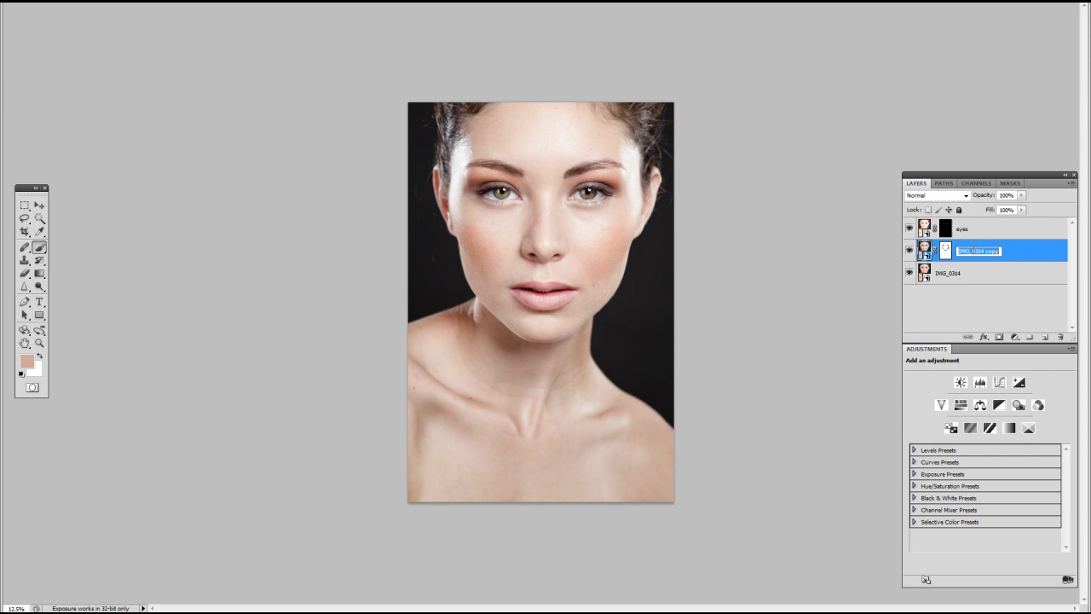
left_click(1021, 196)
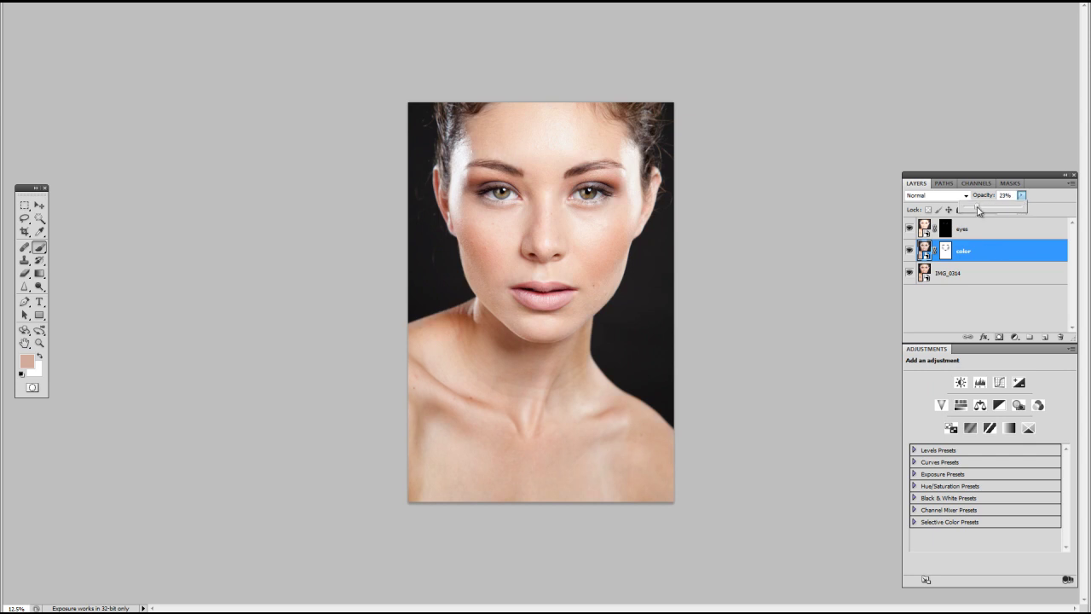
Step: Group all three layers as 'Original' and add a new empty layer above it
left_click(946, 273, "shift")
key("ctrl+g")
double_click(950, 223)
type("Original")
key("ctrl+shift+alt+n")
double_click(955, 223)
Step: Name the new layer 'Heal and Clone' and ready the Clone Stamp on the face
type("Heal and Clone")
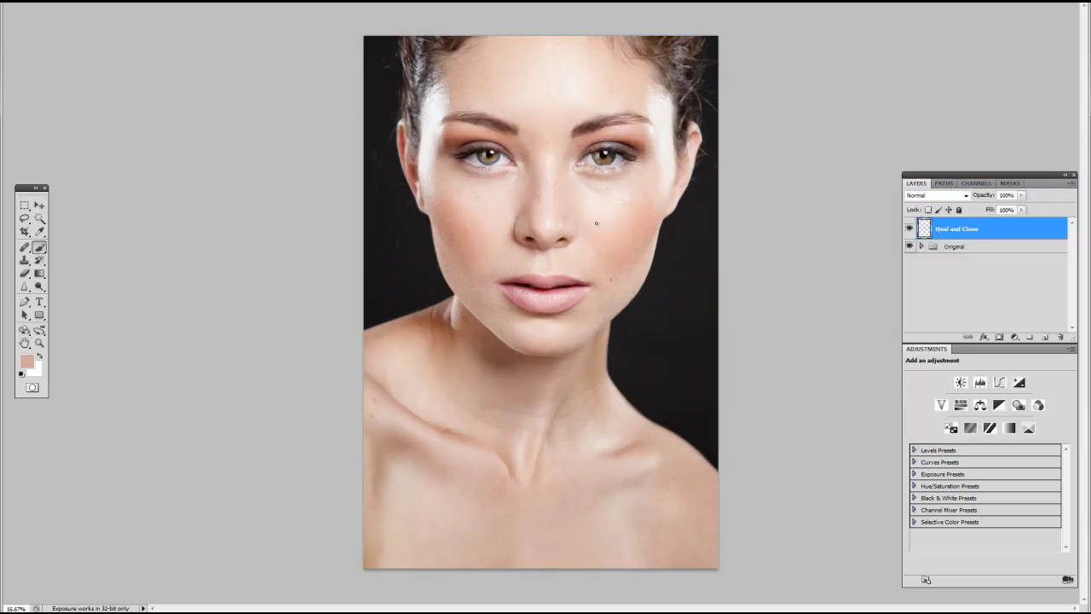
key("Return")
key("ctrl+plus")
key("s")
Step: Clone dark background over the stray hairs along the head's right edge
scroll(695, 162, "up", 1)
scroll(712, 230, "up", 1)
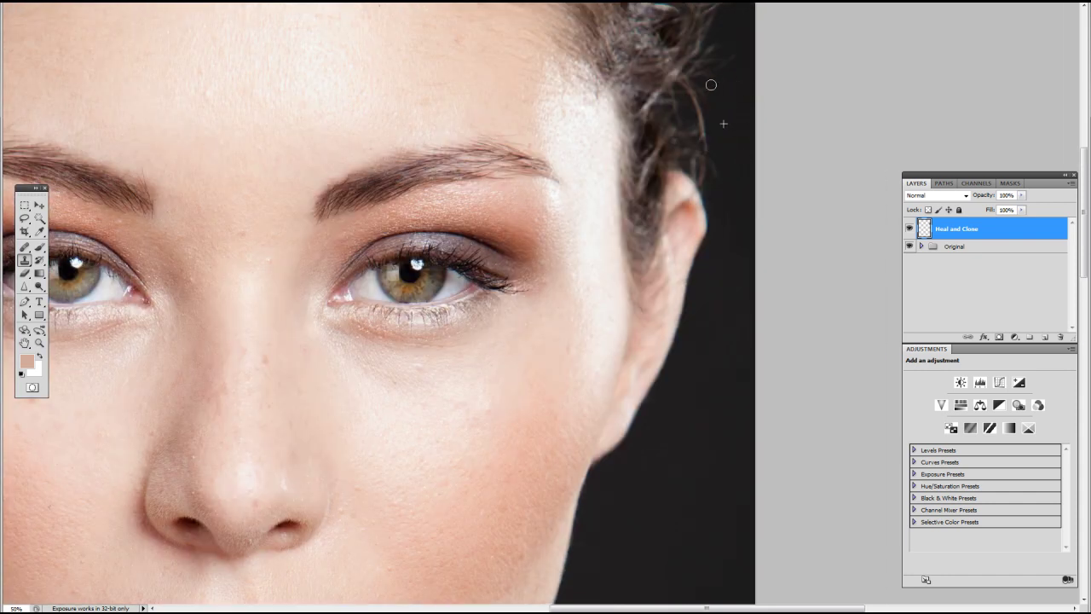
scroll(724, 126, "up", 1)
scroll(724, 132, "up", 1)
left_click_drag(699, 110, 676, 280)
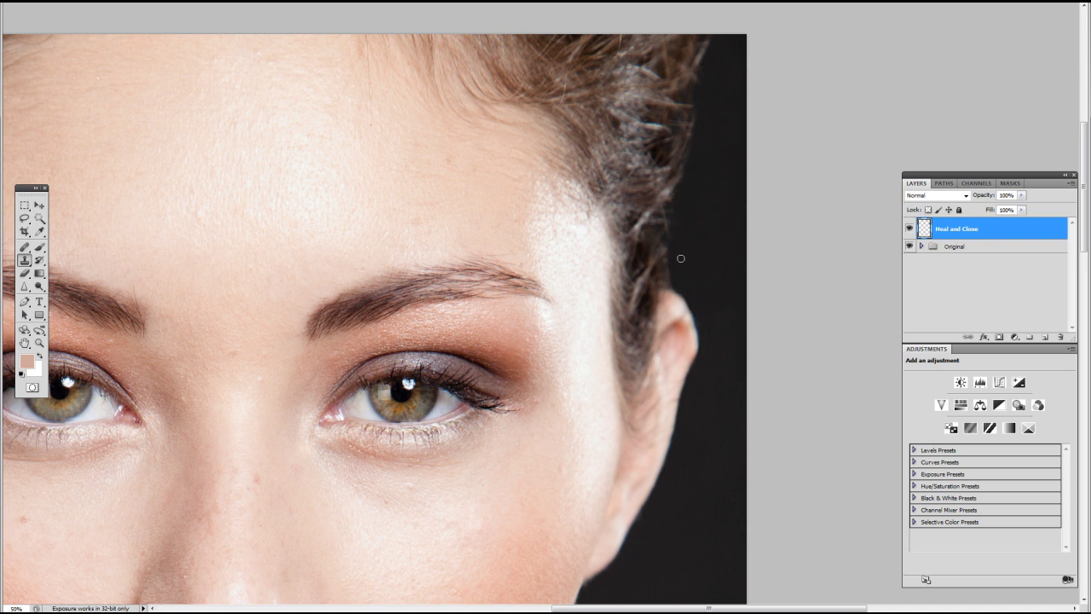
scroll(688, 323, "down", 1)
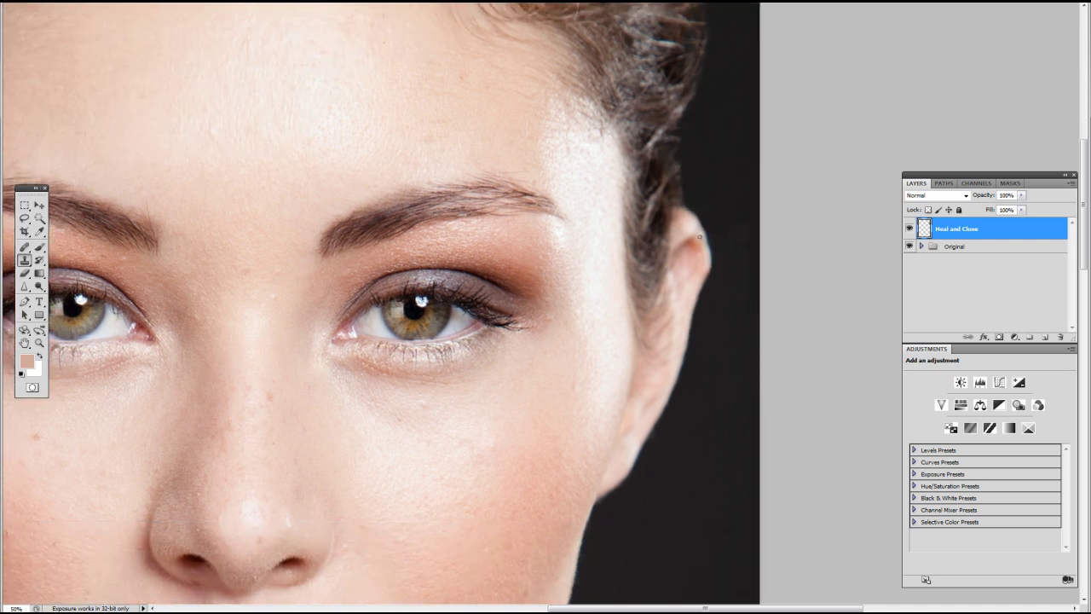
scroll(695, 234, "up", 2)
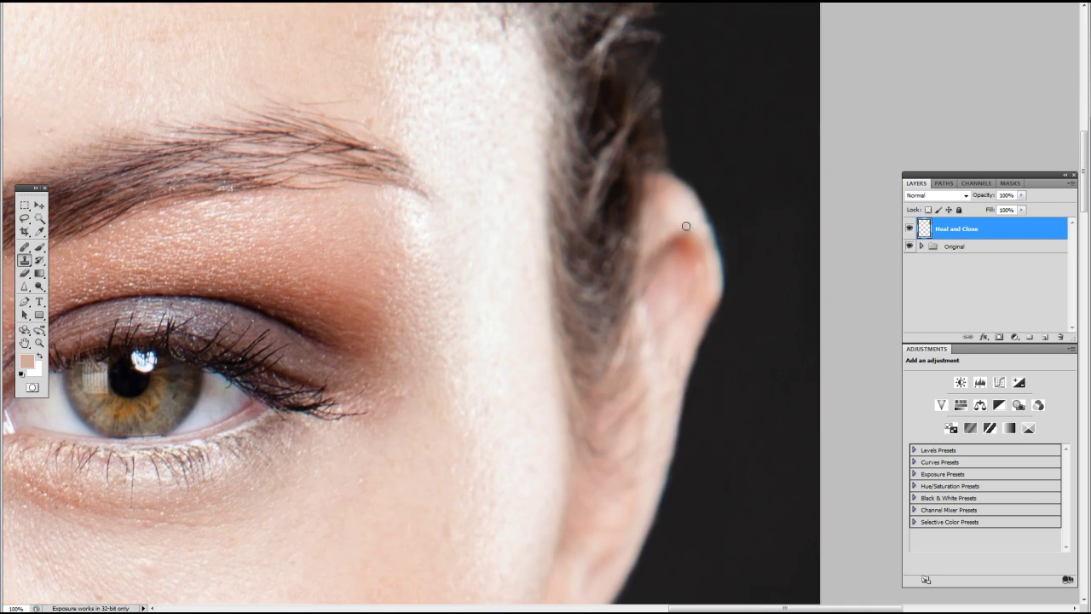
Step: Sample skin colour near the ear and shrink the clone brush
key("b")
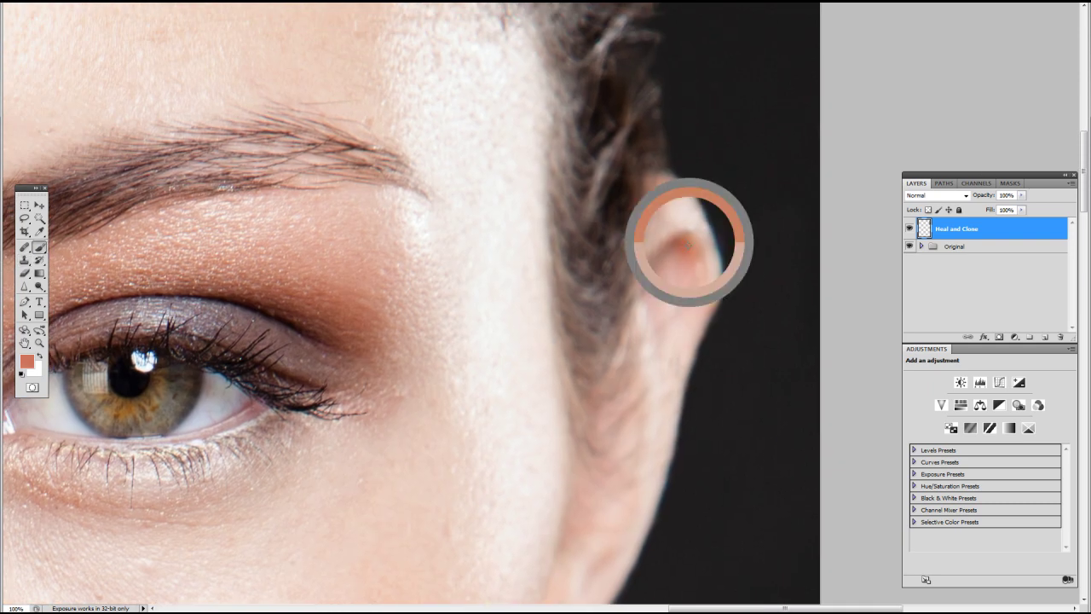
mouse_move(655, 279)
left_mouse_down()
mouse_move(681, 243)
mouse_move(700, 263)
mouse_move(690, 214)
left_mouse_up()
key("s")
key("ctrl+minus")
key("ctrl+minus")
key("ctrl+minus")
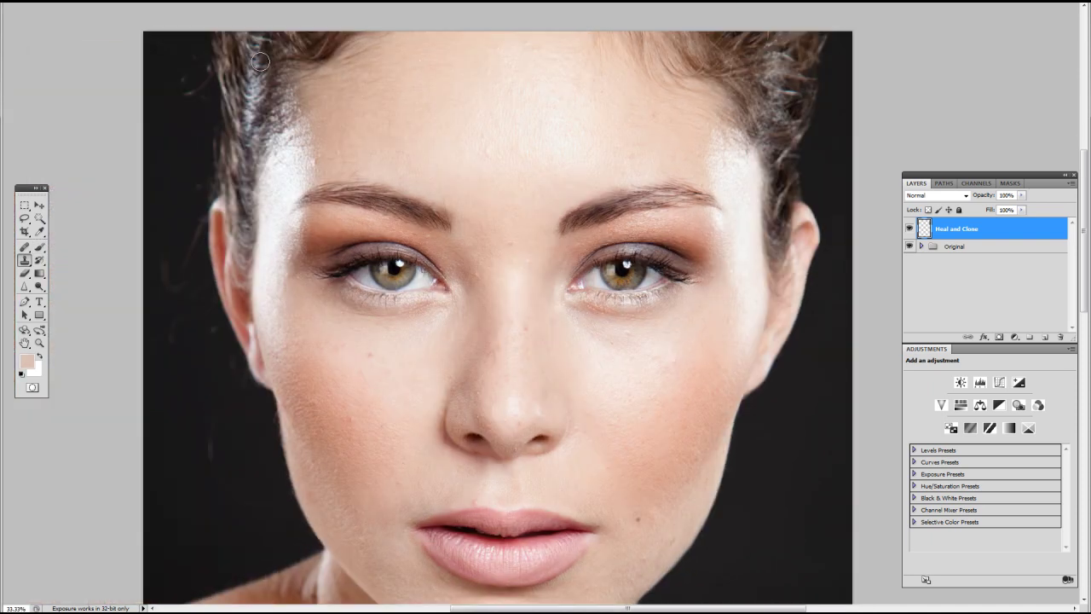
scroll(171, 282, "down", 1)
key("bracketleft")
key("bracketleft")
key("bracketleft")
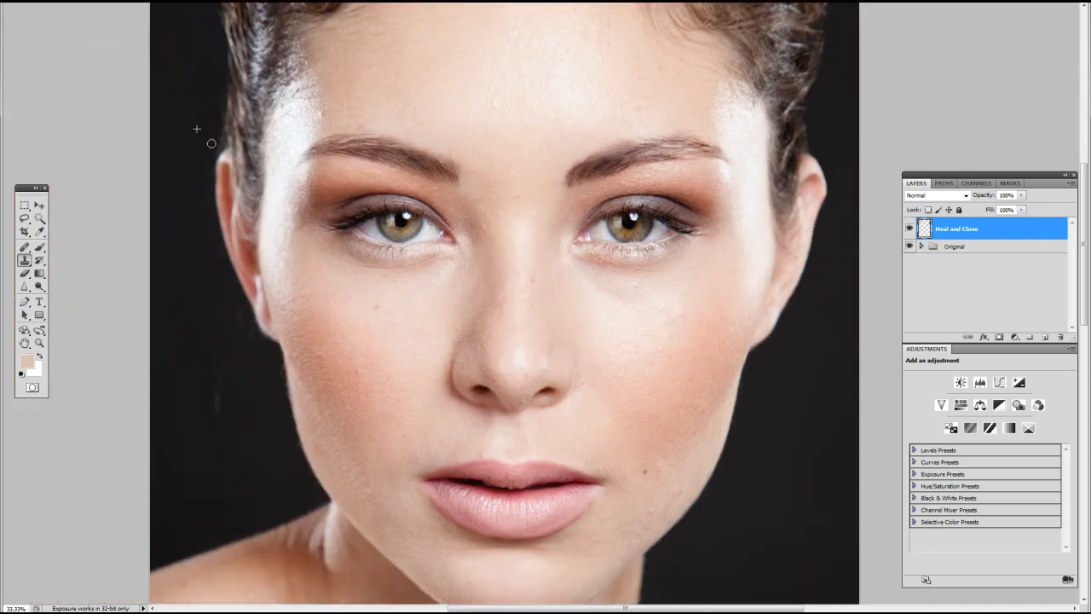
scroll(219, 335, "down", 2)
Step: Inspect the cheek and jaw, then add a new empty layer
key("ctrl+plus")
key("ctrl+plus")
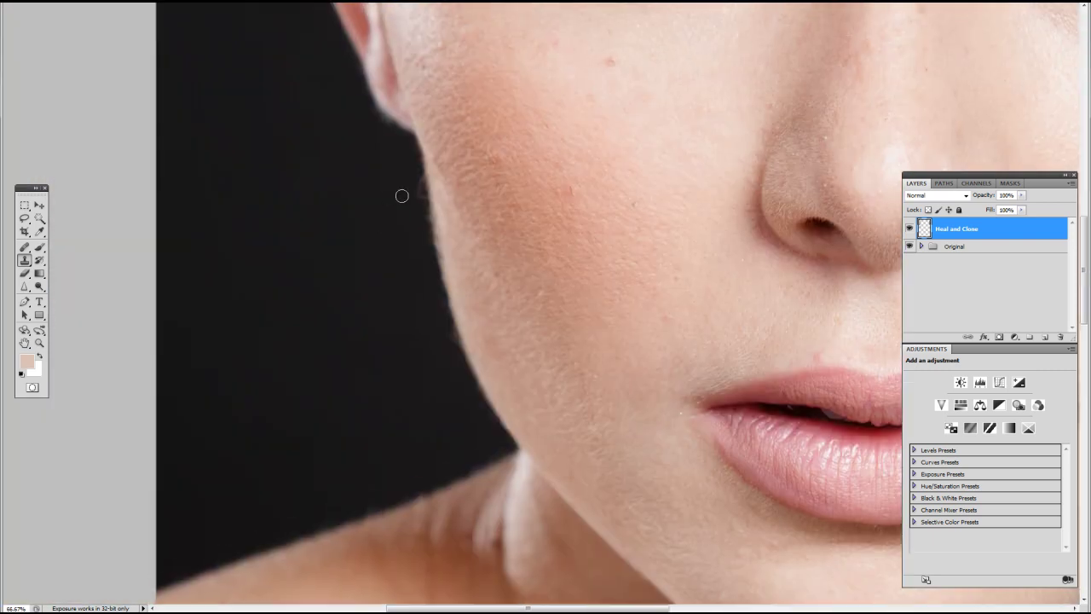
scroll(366, 226, "up", 5)
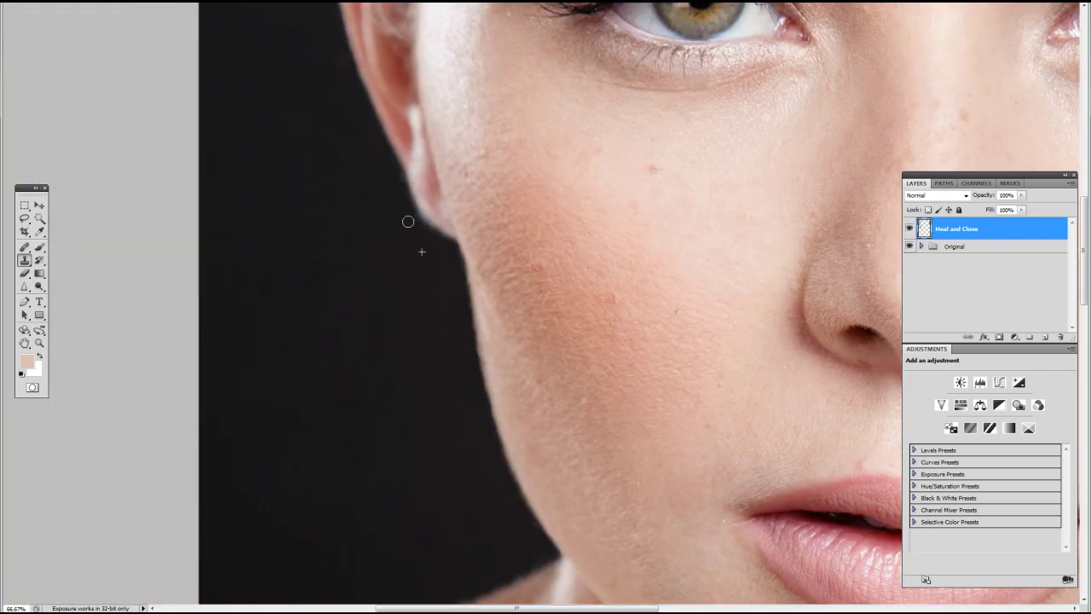
scroll(406, 219, "up", 5)
scroll(407, 219, "left", 2)
scroll(384, 273, "right", 1)
key("ctrl+shift+alt+n")
Step: Add a layer mask to Layer 1 with black and white painting colours
key("b")
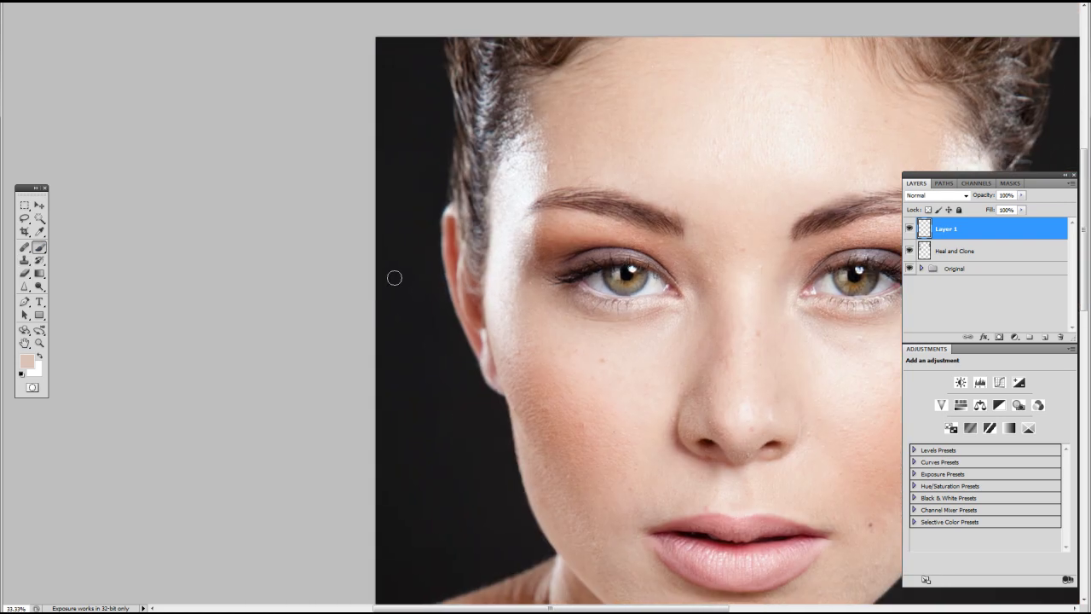
key("ctrl+minus")
scroll(499, 341, "down", 2)
key("d")
scroll(360, 190, "right", 5)
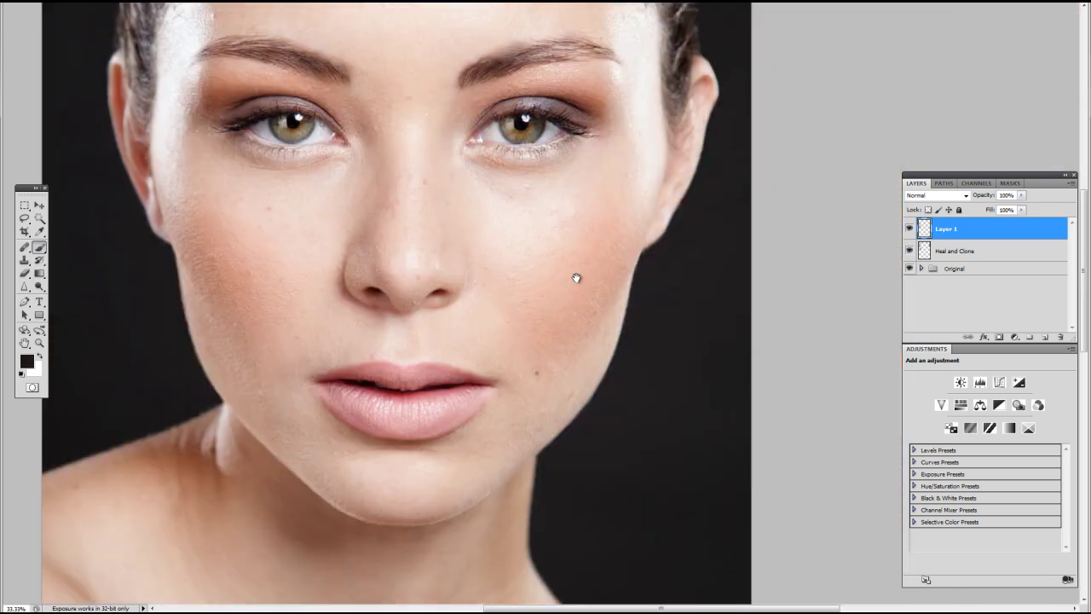
scroll(238, 398, "up", 3)
key("x")
left_click(316, 94)
key("x")
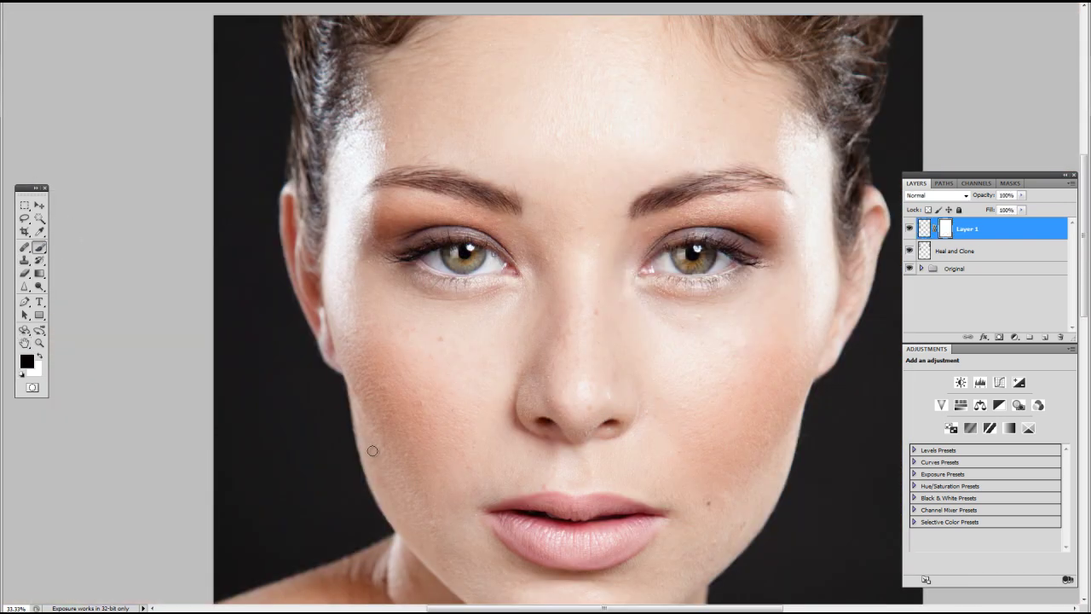
Step: Pan around the face and sample a skin tone with the brush
scroll(613, 181, "right", 5)
scroll(614, 180, "down", 1)
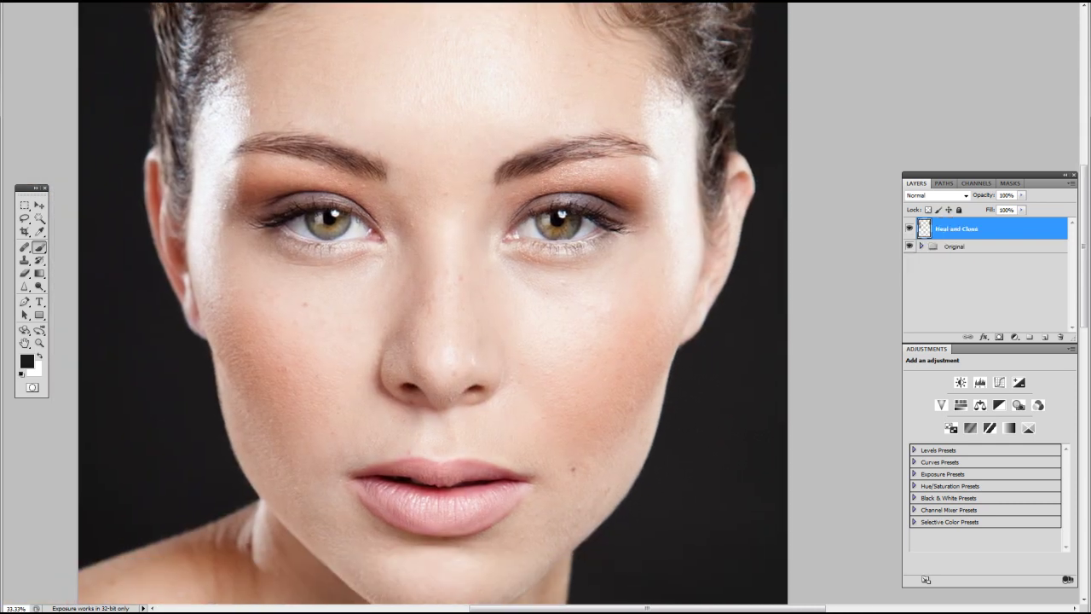
scroll(704, 162, "up", 1)
scroll(692, 168, "right", 1)
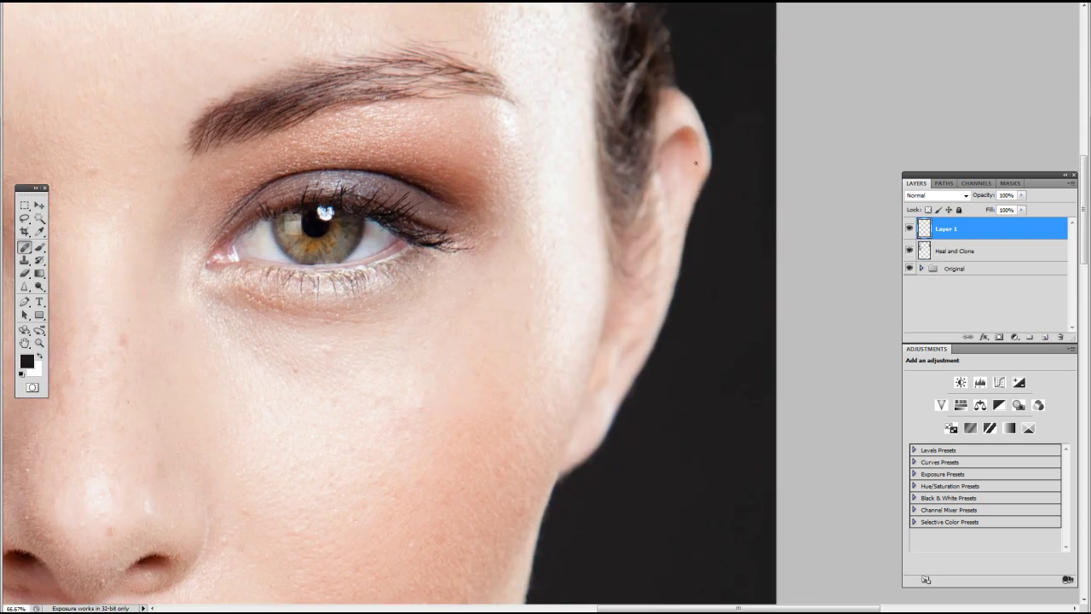
scroll(696, 163, "down", 2)
scroll(687, 169, "left", 1)
key("b")
left_click(570, 134, "alt")
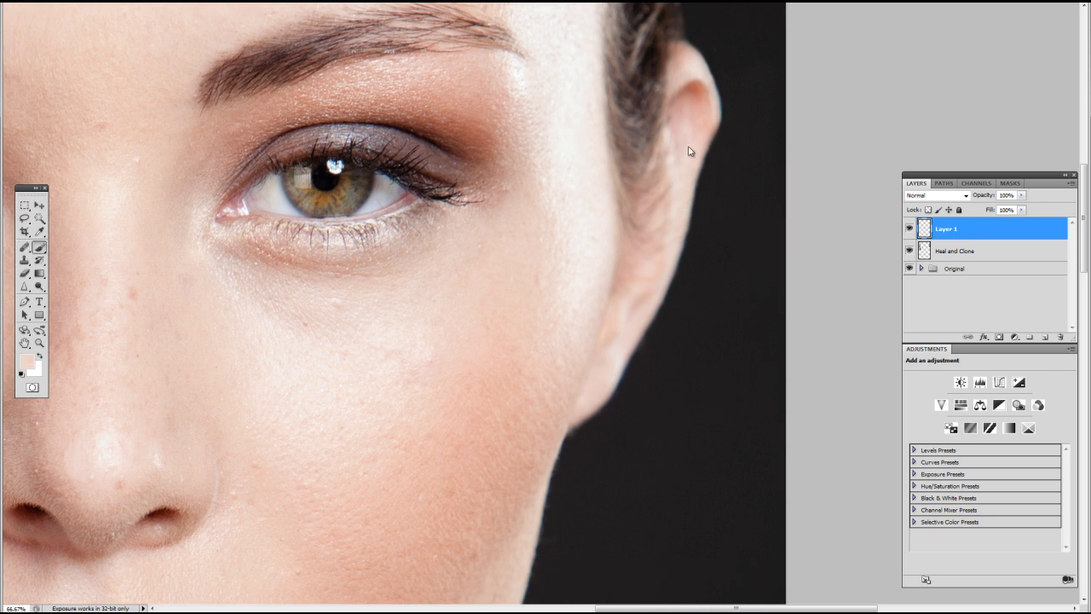
Step: Fit the image in view and Save As with the name 'IMG_0314 Pr'
key("ctrl+e")
key("ctrl+0")
key("ctrl+shift+s")
type("IMG_0314 Pr")
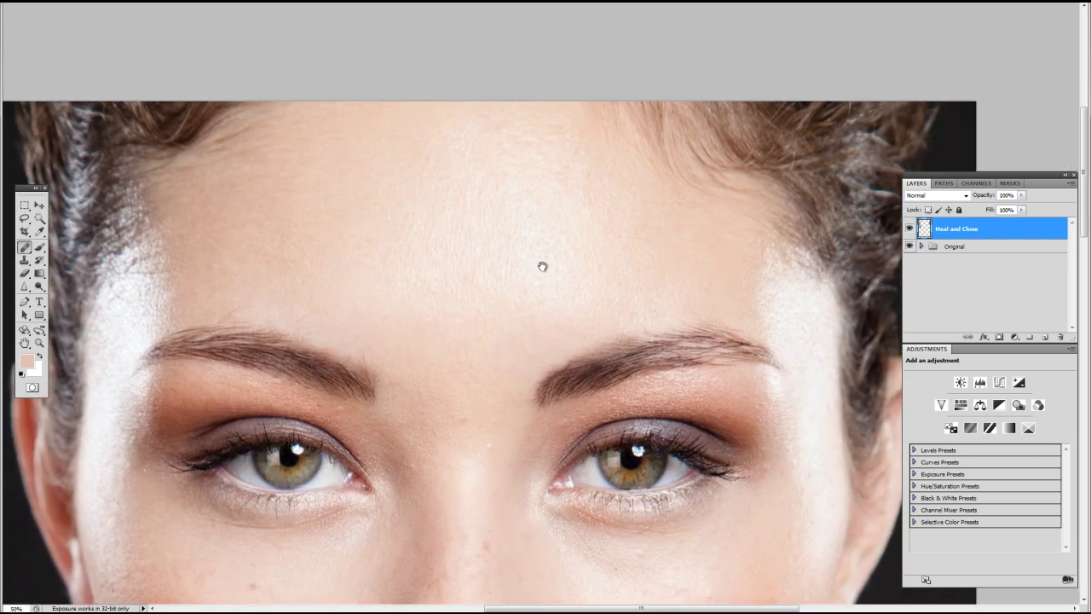
Step: Create a new empty layer and zoom on the forehead and eyes with the Clone Stamp
key("ctrl+shift+n")
key("Return")
key("ctrl+minus")
key("s")
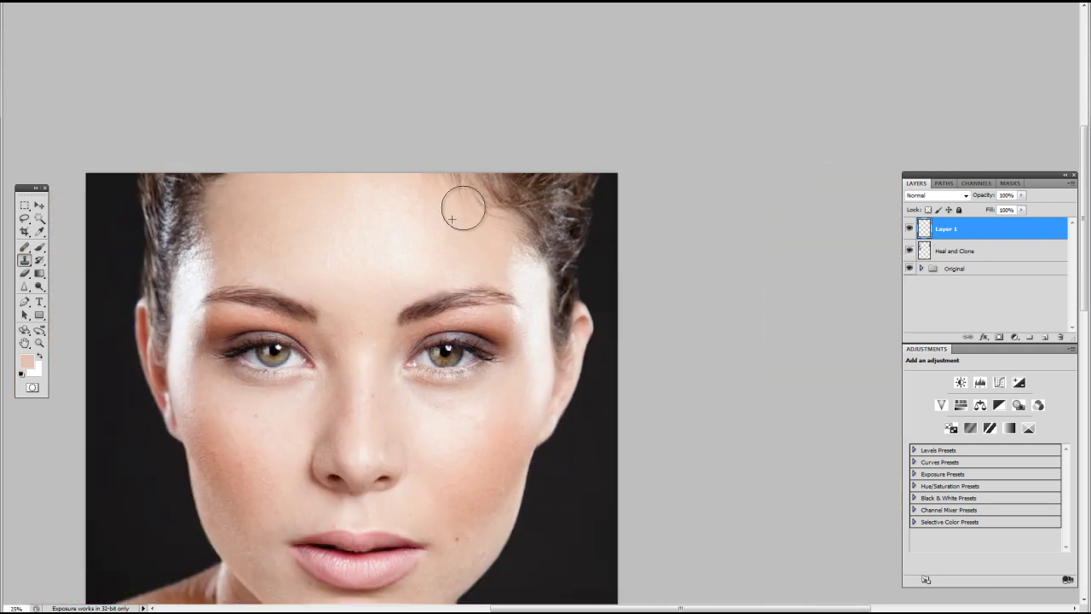
key("ctrl+plus")
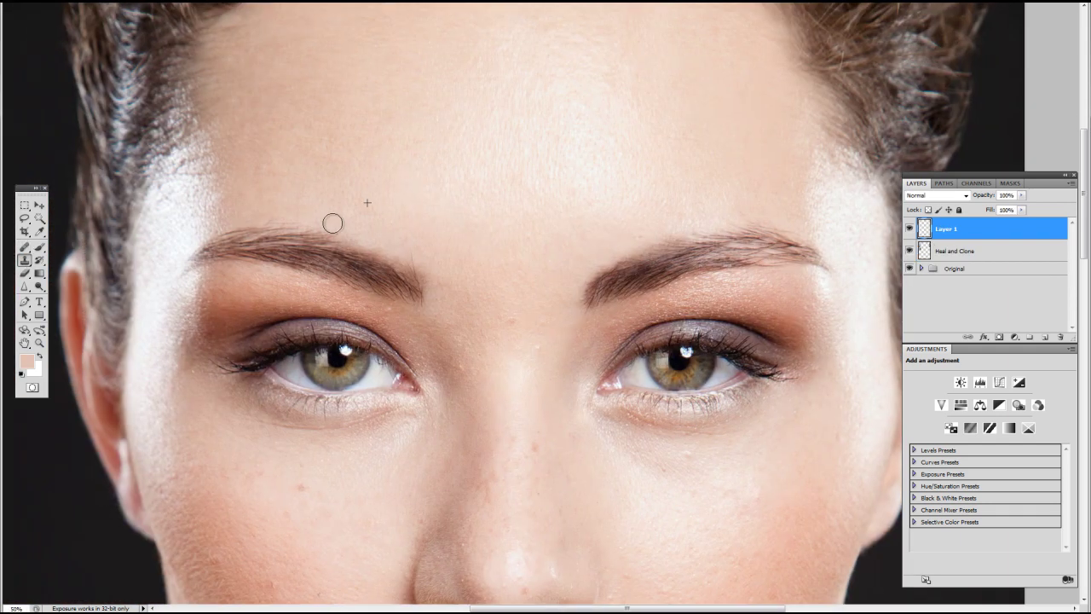
Step: Reset default colours, pick the Brush, and pan to the eye area
key("d")
key("b")
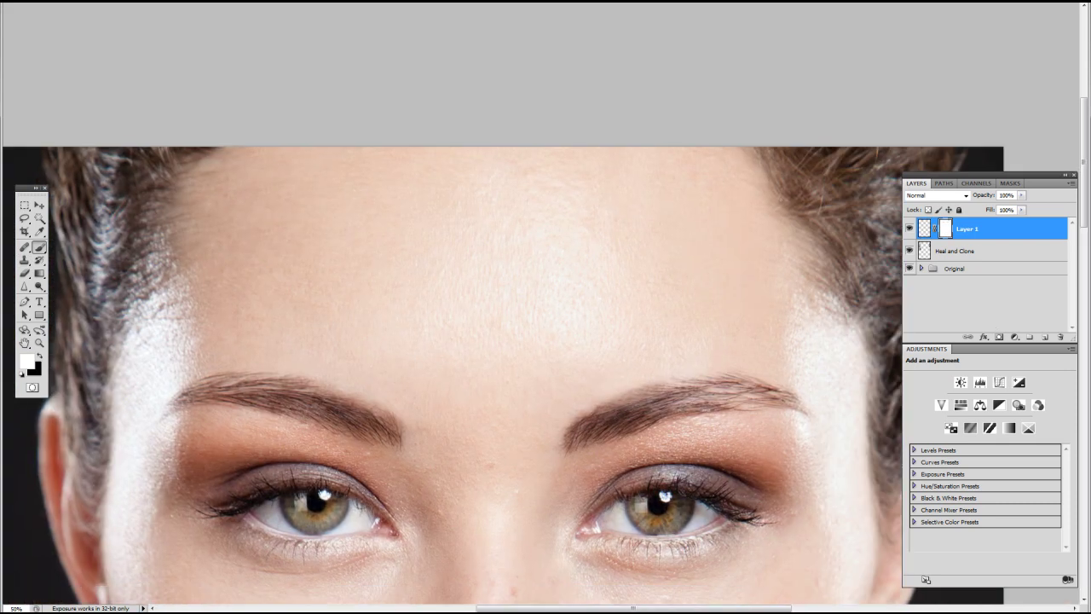
scroll(565, 230, "up", 2)
scroll(463, 178, "up", 2)
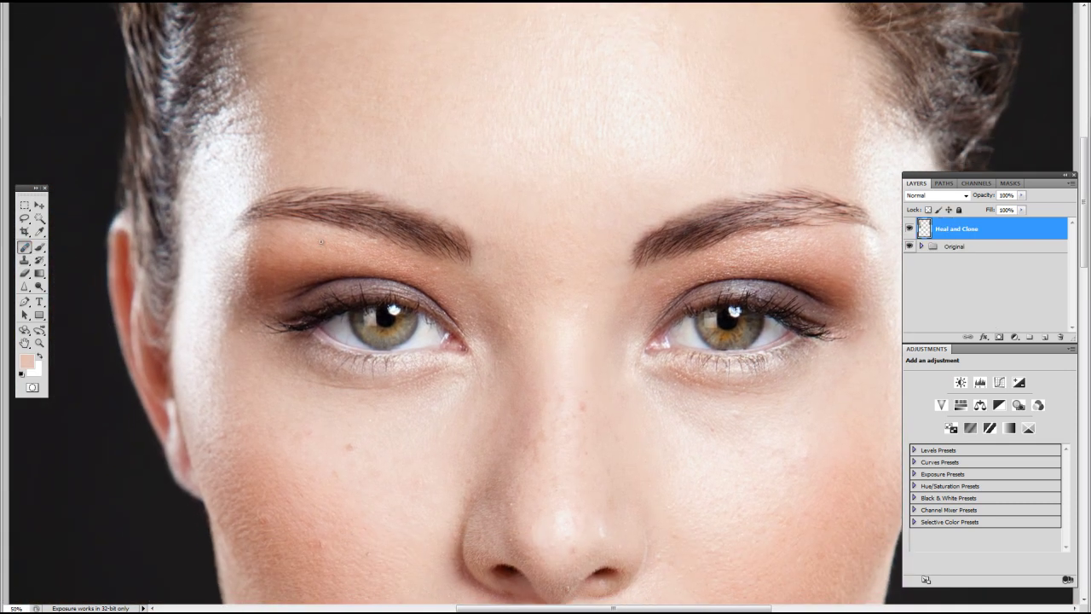
scroll(463, 178, "up", 2)
scroll(407, 330, "up", 2)
scroll(400, 315, "down", 1)
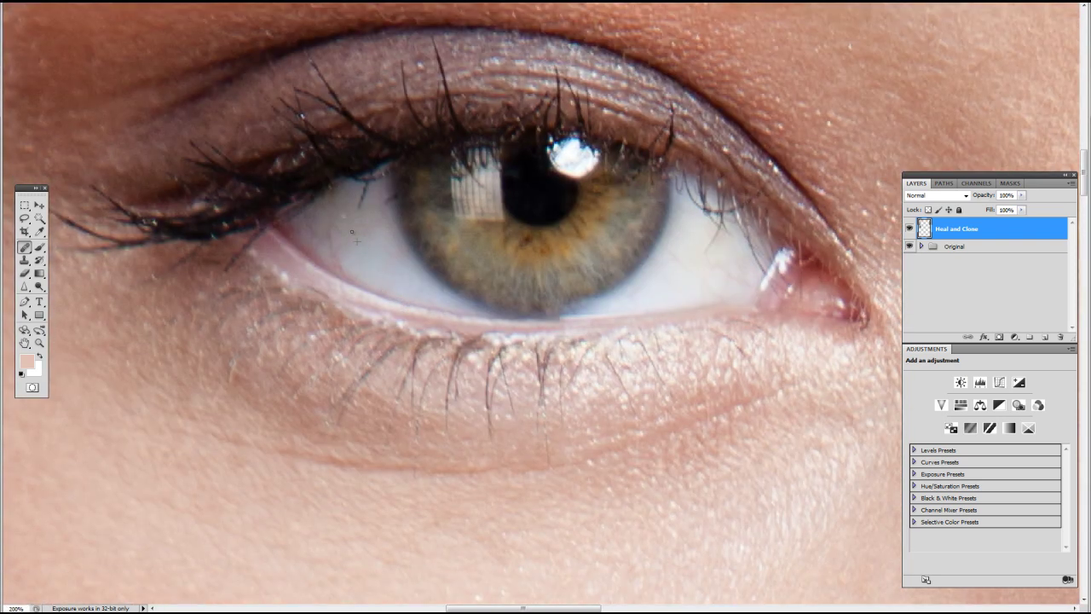
Step: Heal the dark speck on the eye white
scroll(329, 245, "up", 1)
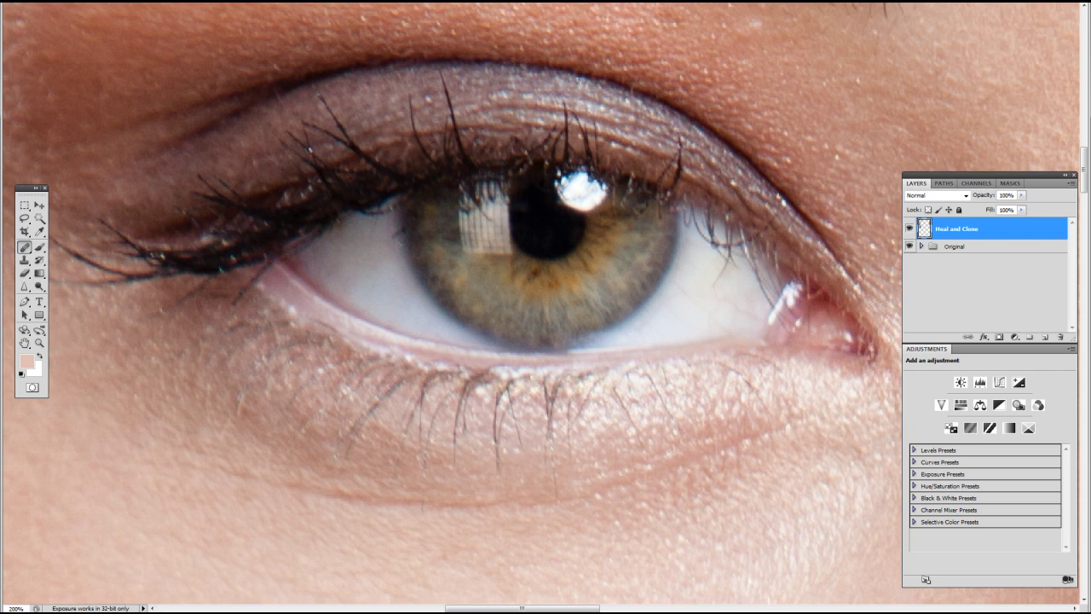
scroll(426, 228, "right", 5)
scroll(469, 241, "down", 1)
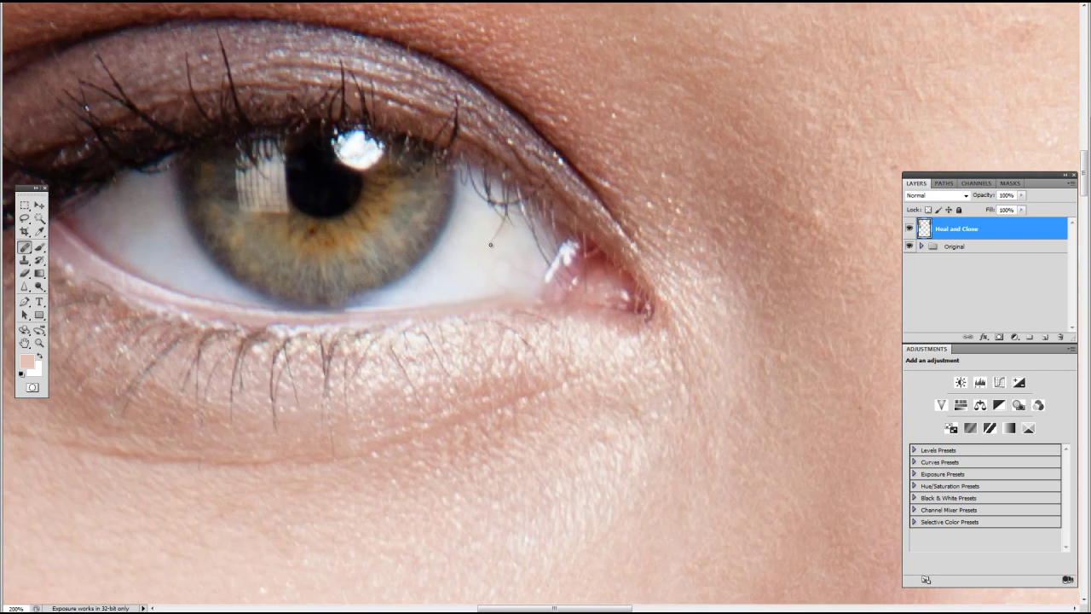
left_click(496, 234)
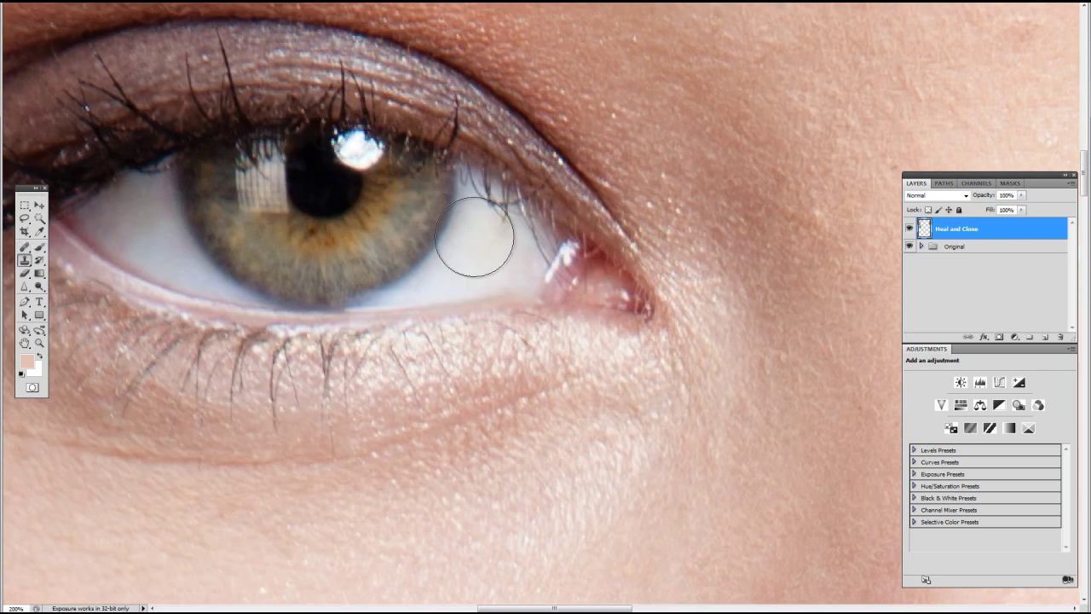
Step: Pan around the eye and zoom out to show the whole eye and brow
scroll(500, 224, "left", 5)
scroll(499, 224, "up", 1)
scroll(317, 245, "right", 1)
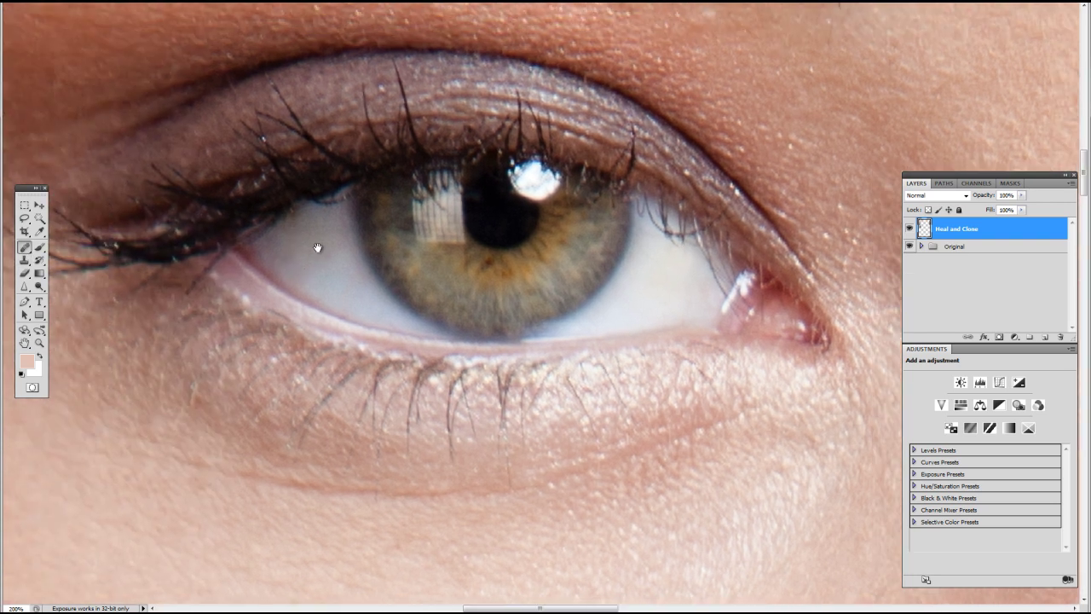
scroll(401, 264, "right", 15)
scroll(465, 277, "down", 1)
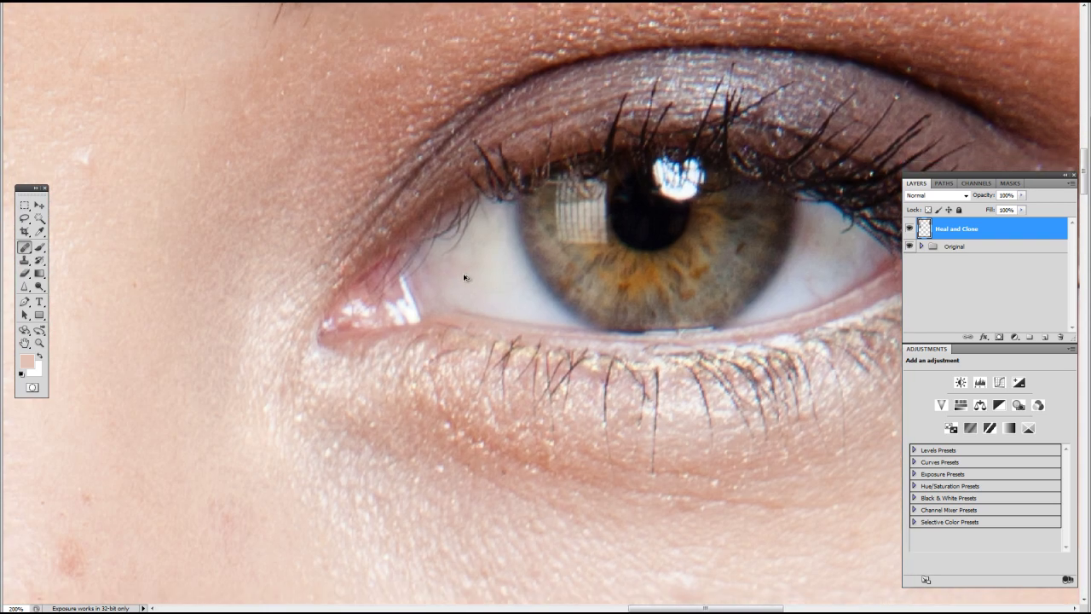
scroll(449, 275, "down", 3)
scroll(449, 275, "right", 2)
scroll(475, 216, "right", 5)
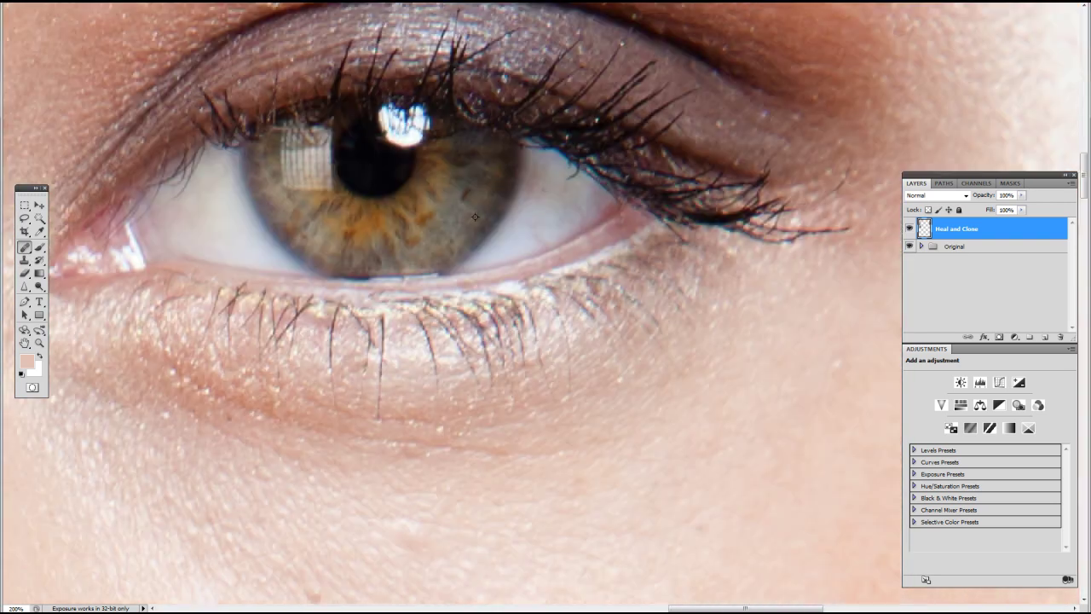
scroll(537, 209, "left", 2)
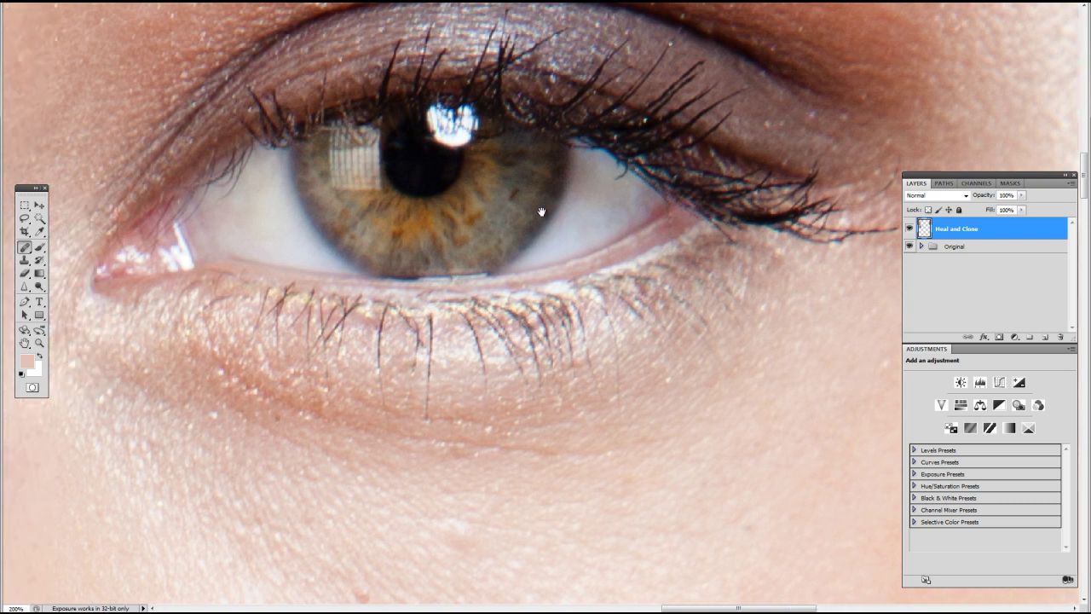
key("ctrl+minus")
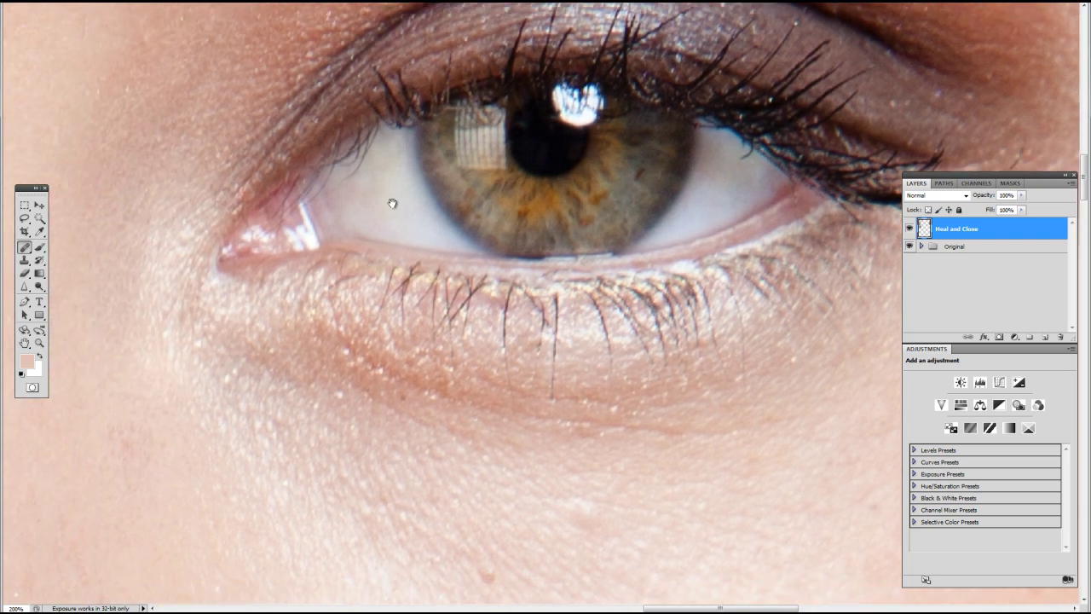
scroll(391, 167, "left", 5)
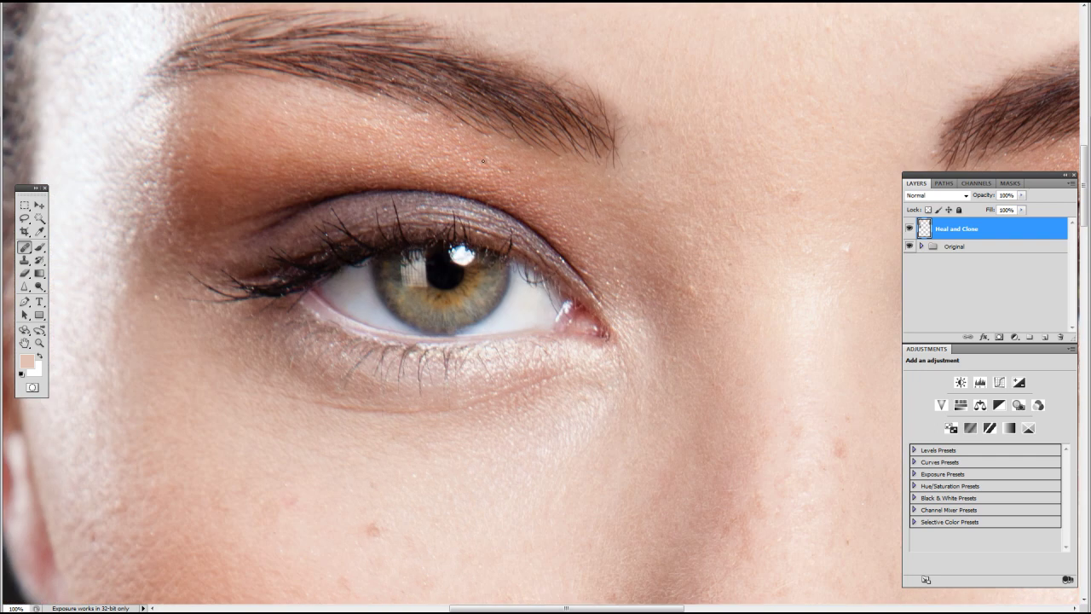
scroll(469, 196, "left", 5)
scroll(551, 228, "left", 3)
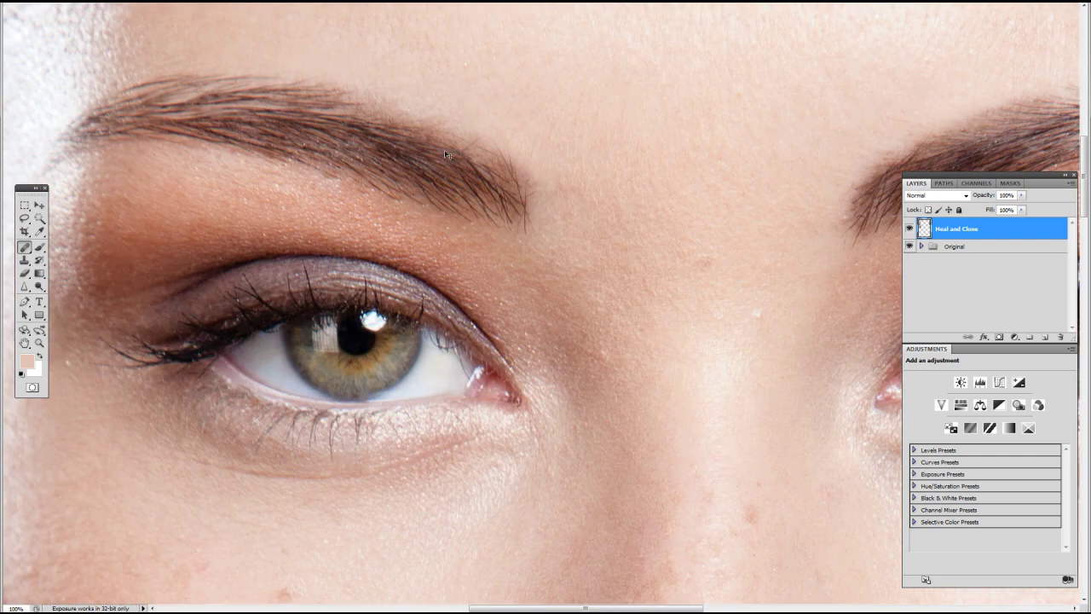
Step: Zoom out to both eyes and pan down toward the nose
key("ctrl+minus")
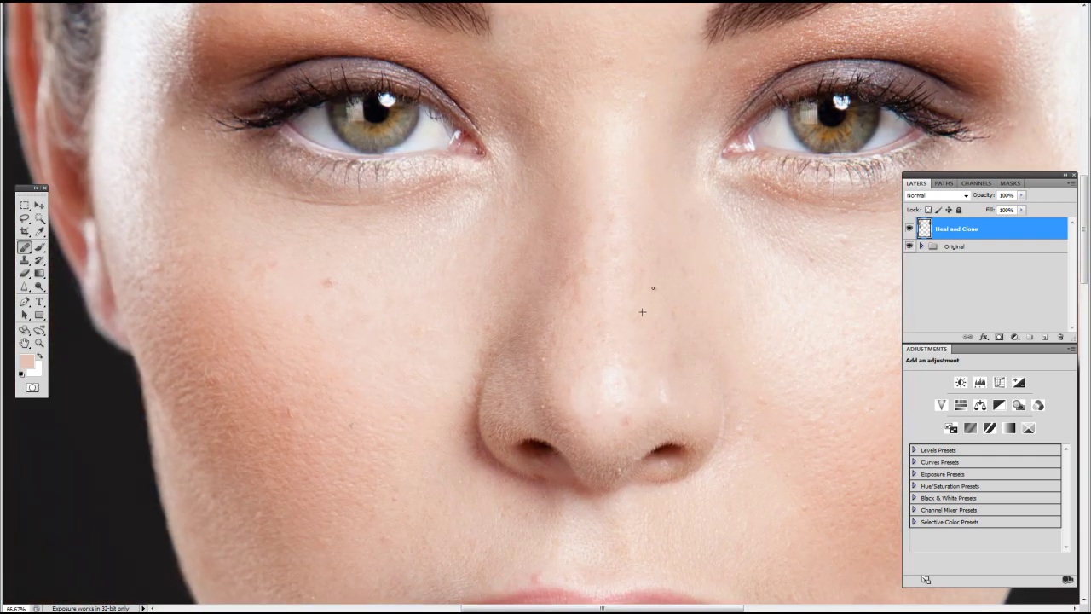
scroll(609, 196, "down", 1)
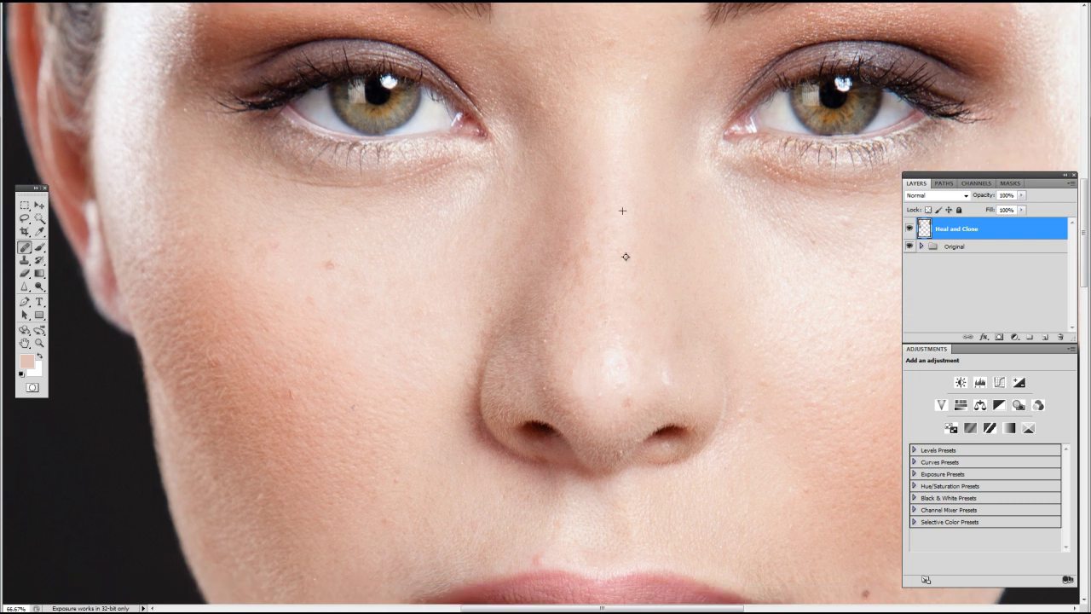
scroll(575, 292, "down", 1)
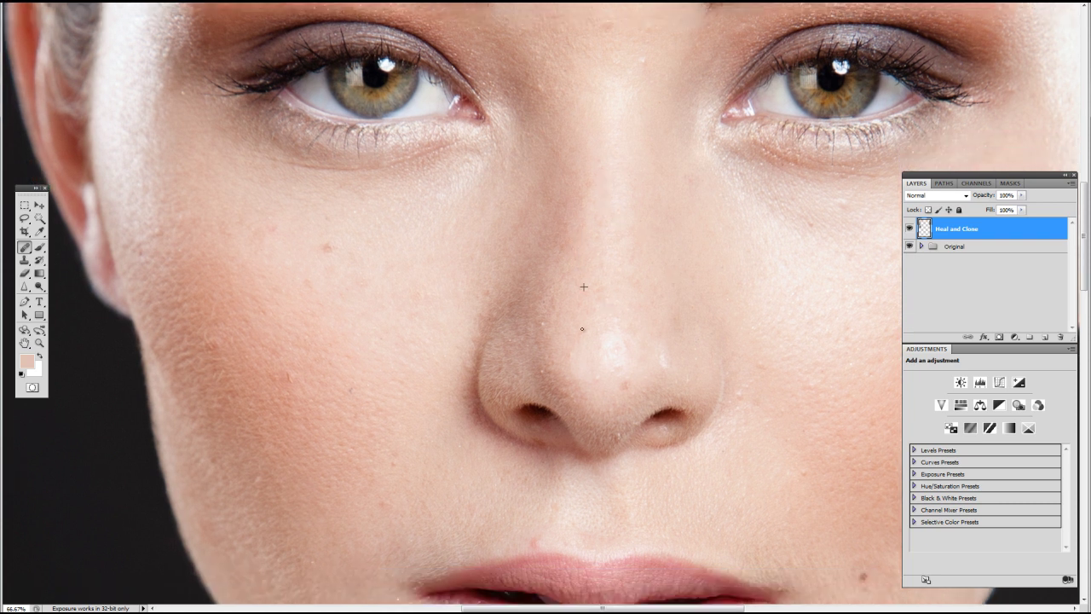
scroll(679, 334, "left", 4)
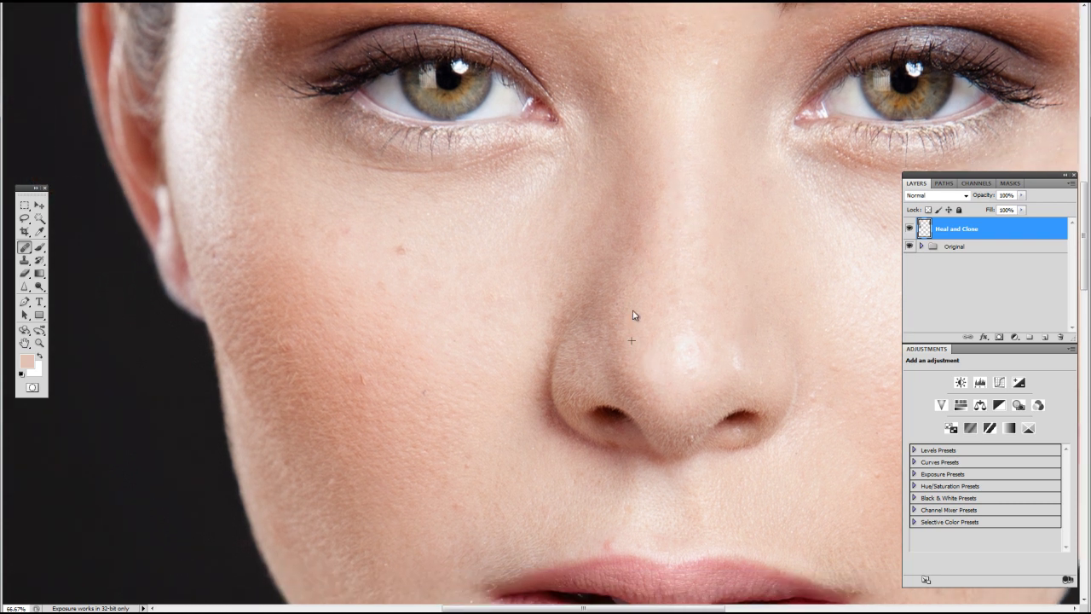
scroll(632, 315, "down", 4)
scroll(688, 313, "right", 4)
scroll(640, 307, "left", 2)
scroll(607, 333, "down", 1)
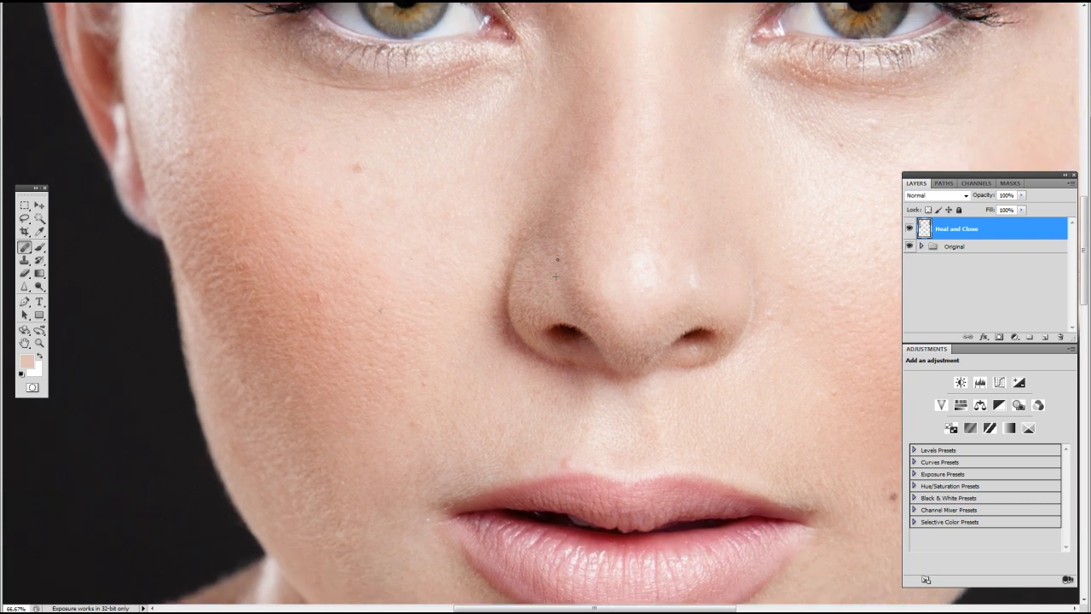
scroll(573, 241, "down", 2)
Step: Add a blank layer and sample clean skin beside the nostril as clone source
key("s")
scroll(575, 332, "up", 2)
key("ctrl+shift+alt+n")
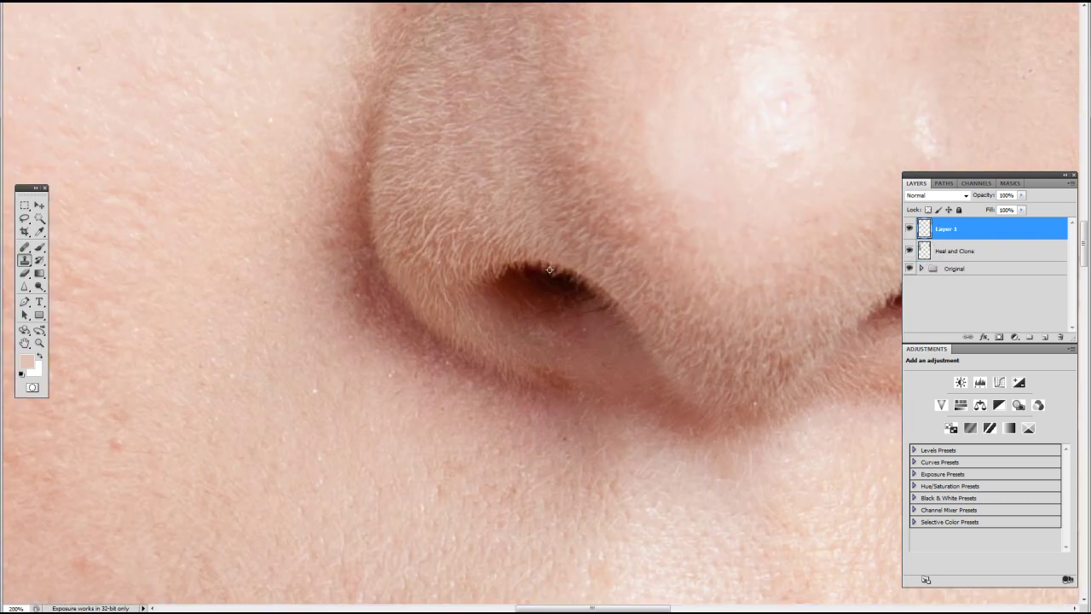
left_click(545, 273, "alt")
left_click(534, 267)
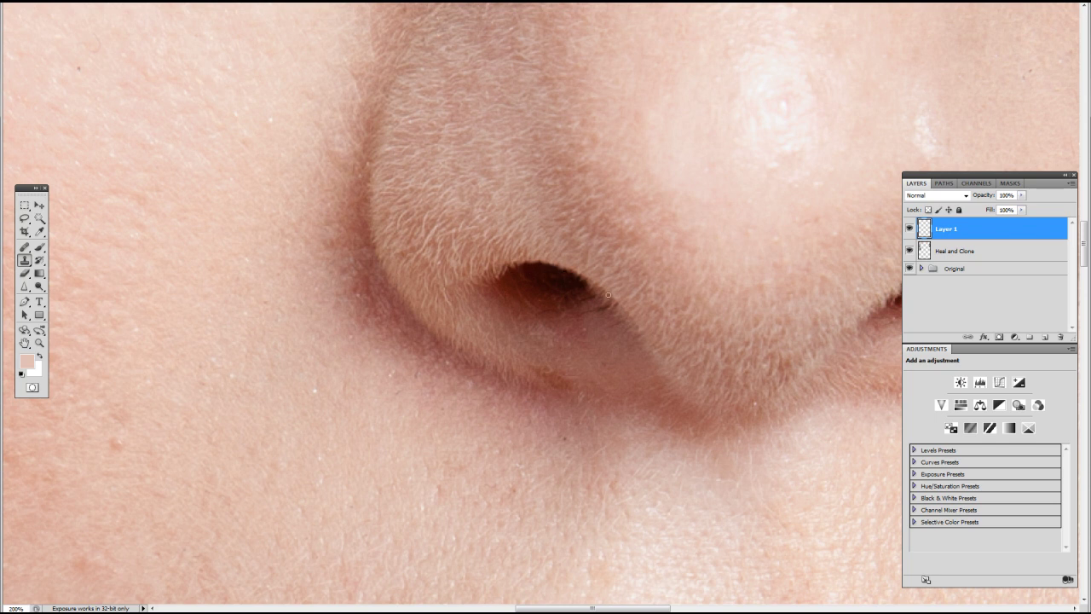
scroll(608, 294, "right", 1)
Step: Pick up the nostril's dark brown with the Brush and paint the nostril rims
key("b")
left_click(564, 288, "alt")
left_click(544, 272, "alt")
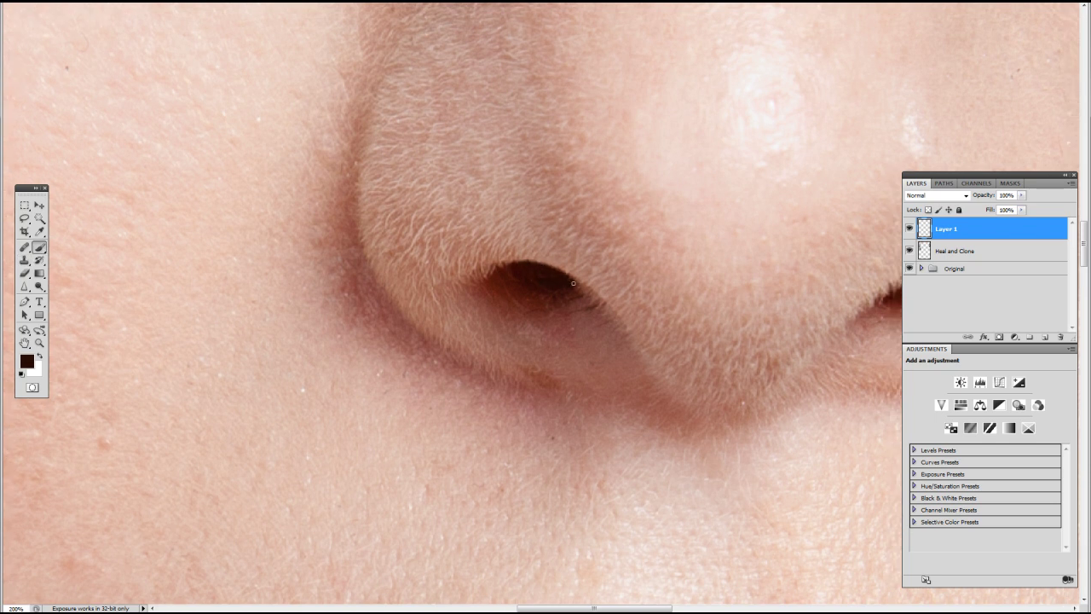
scroll(574, 283, "down", 1)
scroll(664, 241, "up", 1)
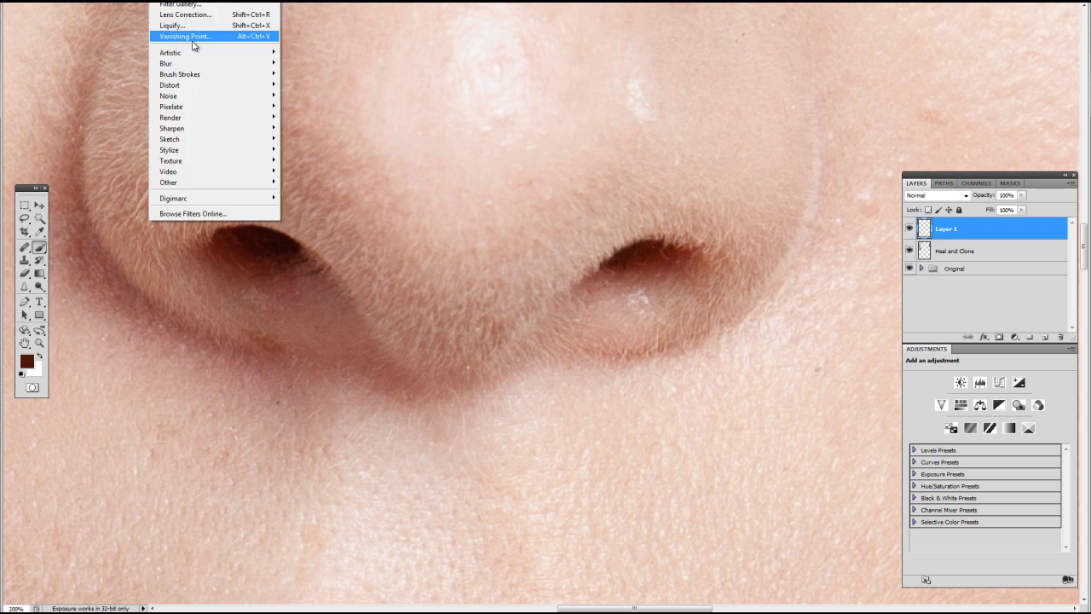
Step: Touch up the skin around both nostrils with the Clone Stamp and Spot Healing Brush
key("s")
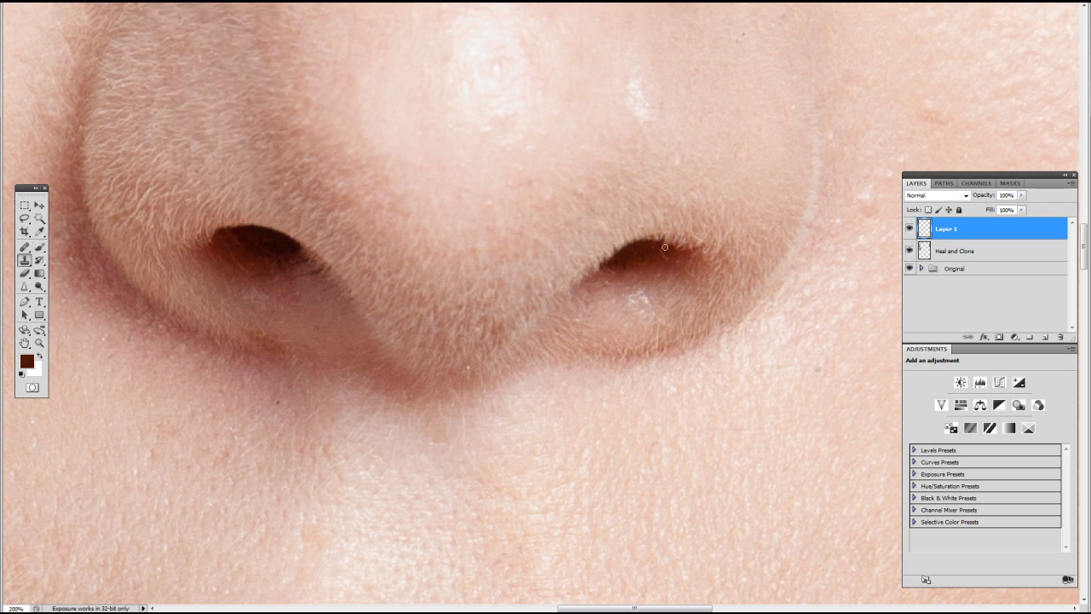
scroll(512, 247, "left", 5)
key("j")
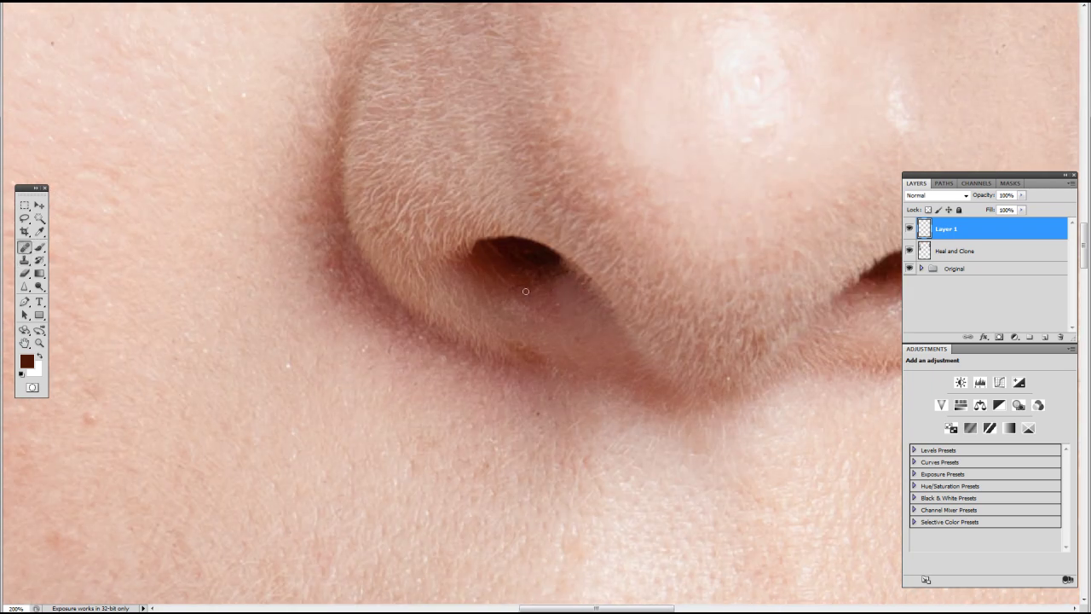
scroll(532, 285, "left", 1)
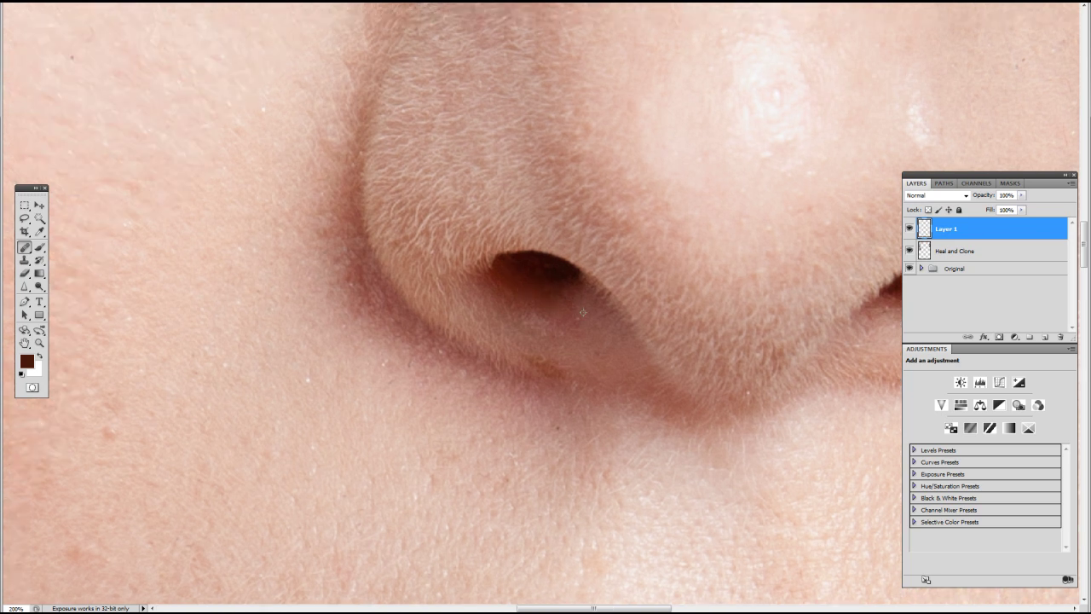
scroll(537, 282, "right", 5)
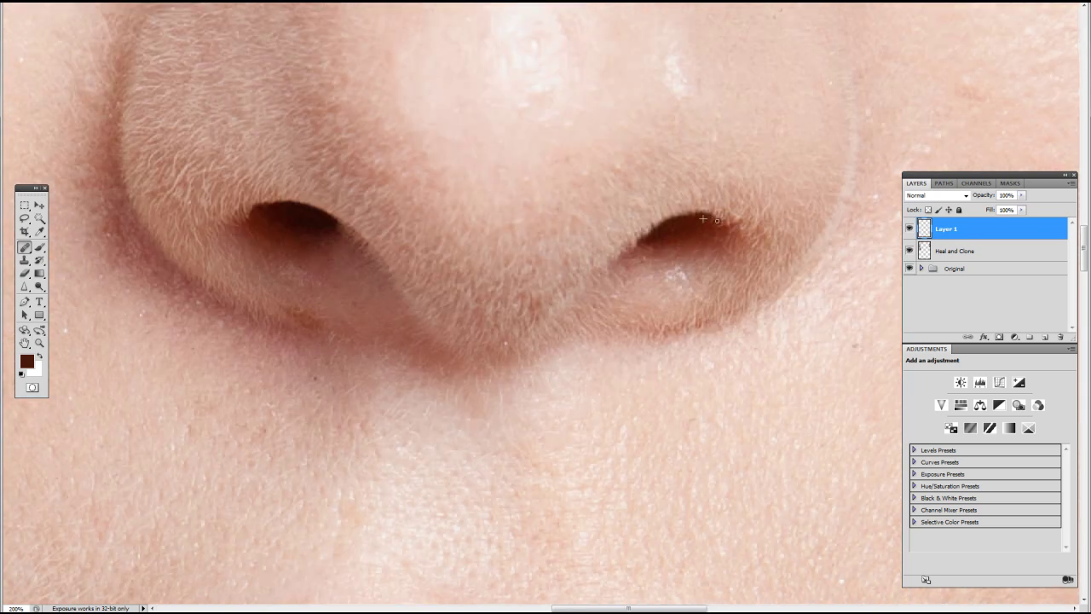
scroll(367, 247, "left", 1)
key("s")
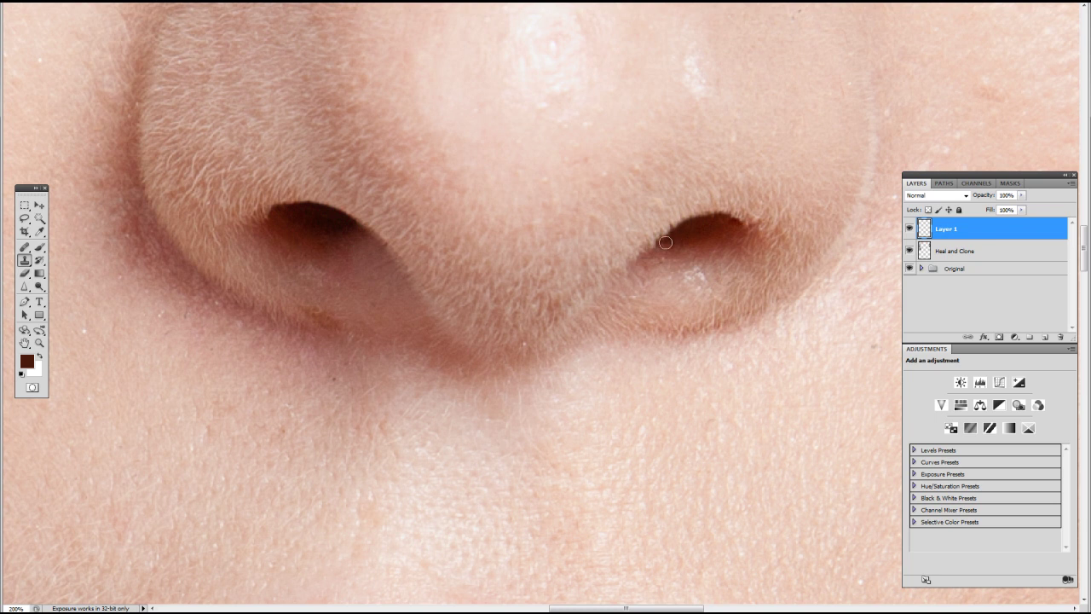
scroll(680, 218, "down", 1)
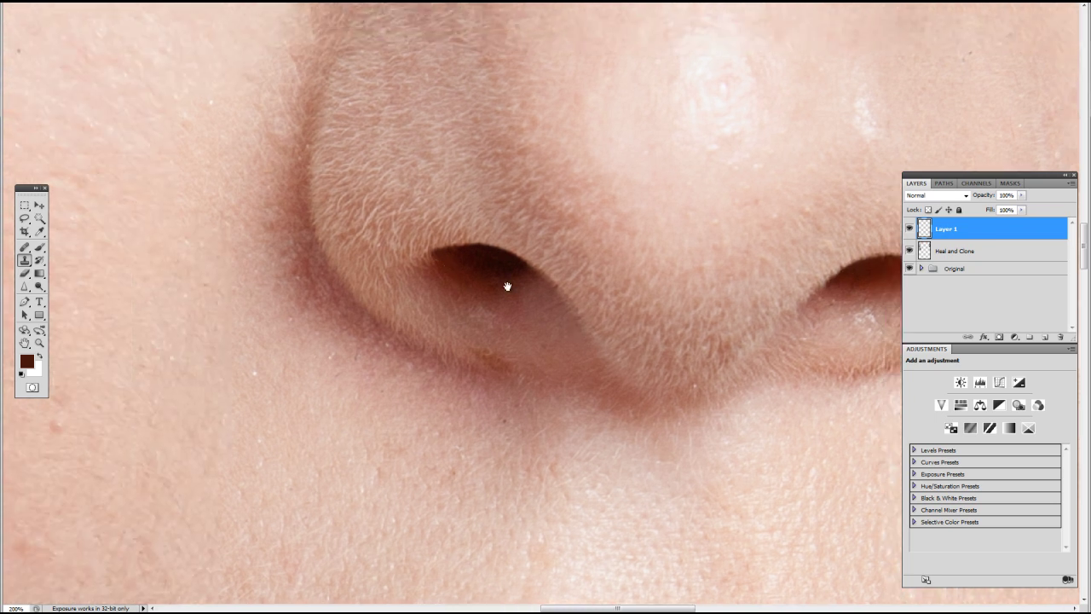
scroll(650, 312, "down", 1)
Step: Heal blemishes around the lips, chin, eyes and right cheek at 50% zoom
left_click_drag(593, 317, 516, 287)
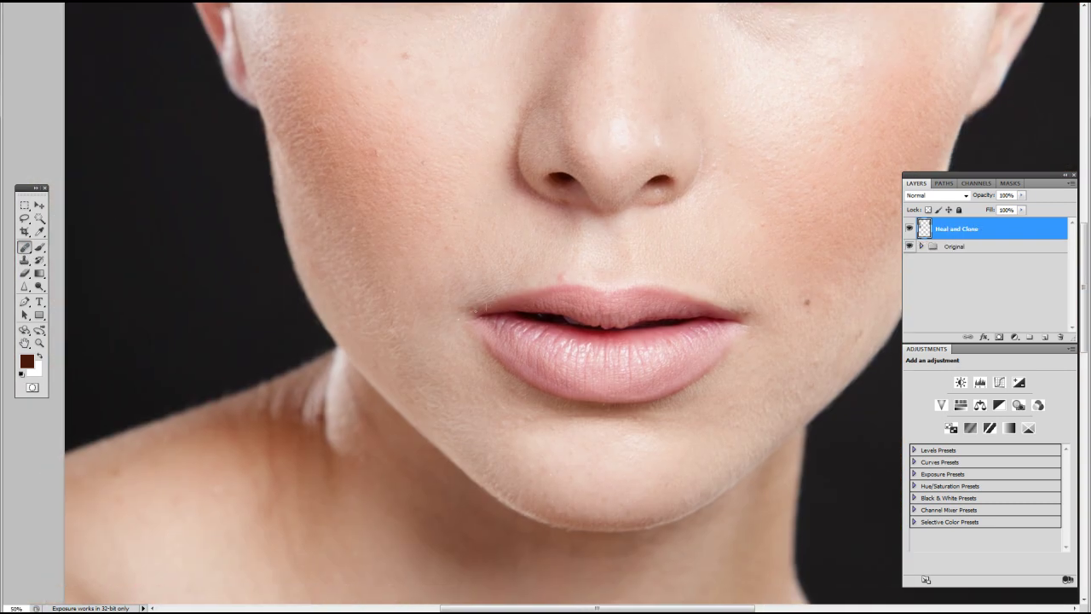
left_click_drag(545, 341, 401, 294)
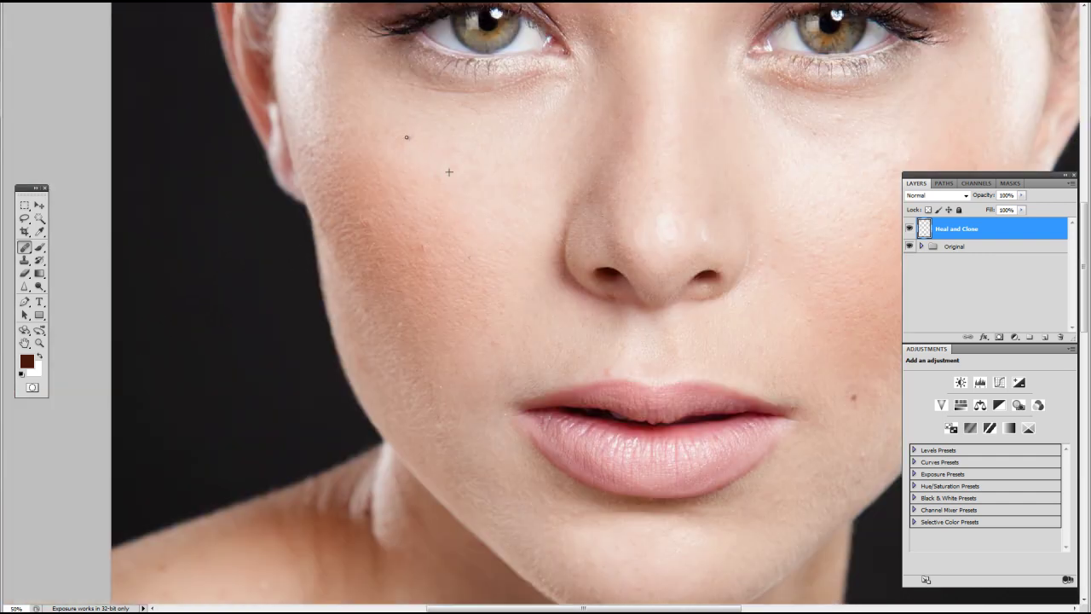
left_click_drag(321, 62, 482, 159)
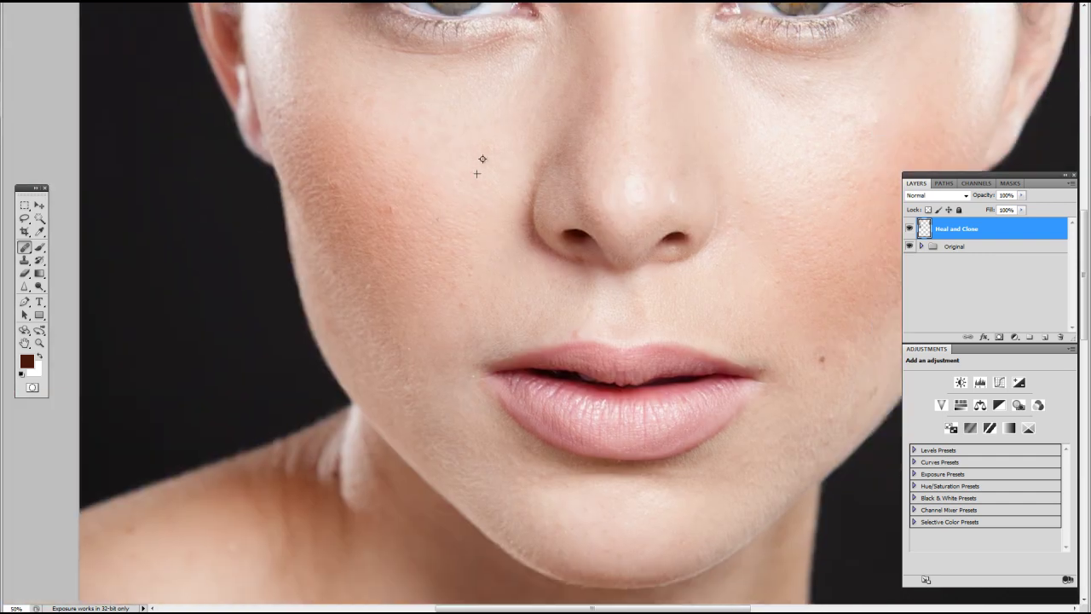
left_click_drag(298, 100, 392, 194)
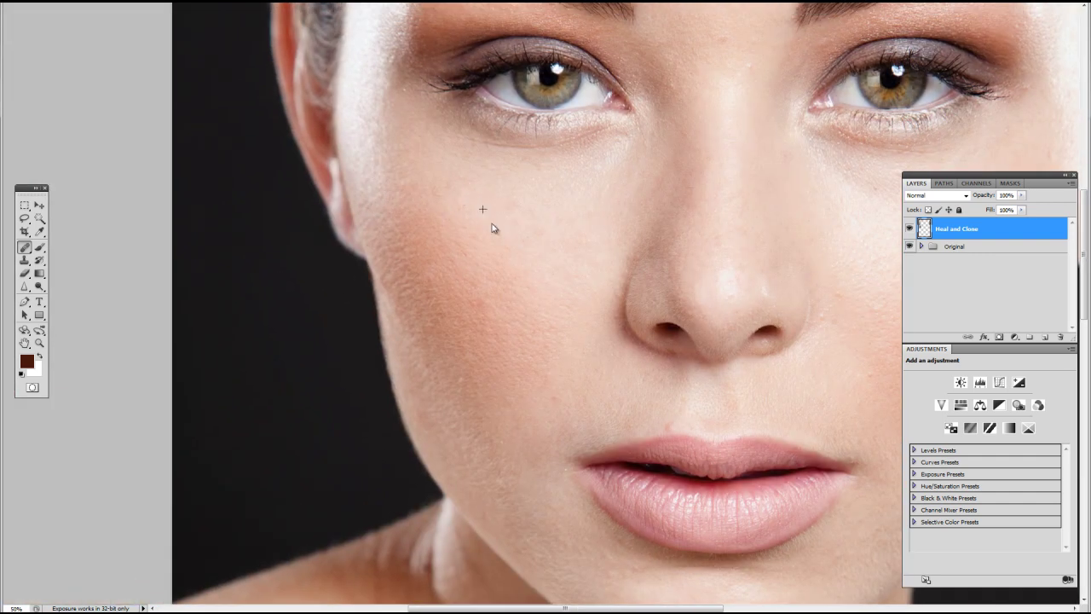
left_click_drag(483, 208, 387, 76)
mouse_move(537, 259)
left_mouse_down()
mouse_move(462, 247)
mouse_move(272, 160)
left_mouse_up()
mouse_move(550, 179)
left_mouse_down()
mouse_move(524, 264)
mouse_move(546, 369)
left_mouse_up()
left_click_drag(553, 247, 559, 307)
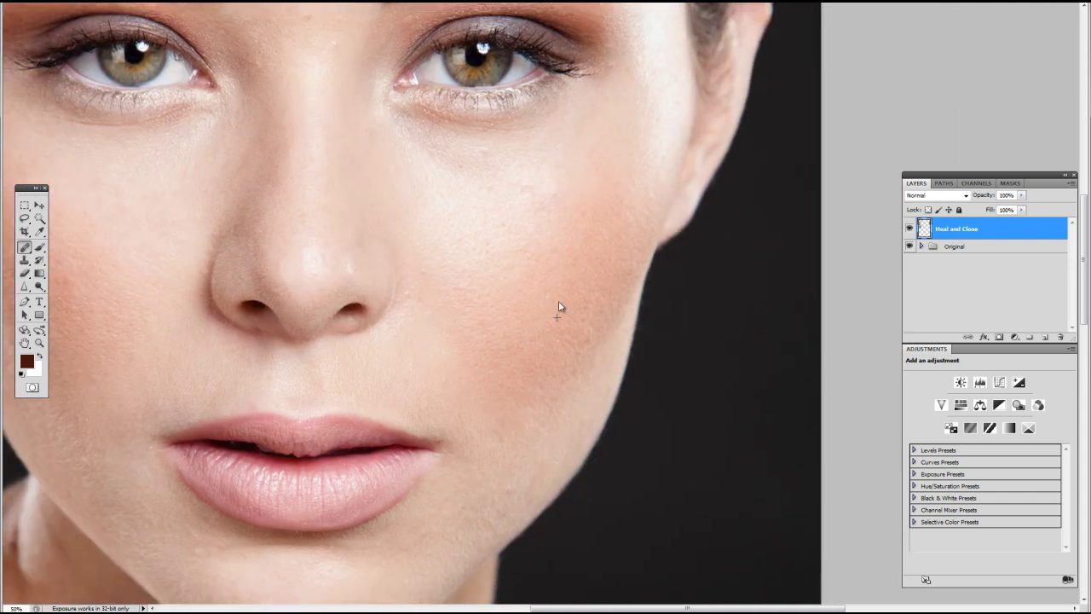
left_click_drag(532, 216, 556, 198)
Step: Heal the remaining spots on the lips, chin, nose and lower cheeks, zooming out to see the whole face
mouse_move(528, 496)
left_mouse_down()
mouse_move(531, 299)
mouse_move(672, 289)
left_mouse_up()
mouse_move(484, 400)
left_mouse_down()
mouse_move(511, 364)
mouse_move(637, 456)
mouse_move(481, 363)
mouse_move(404, 359)
left_mouse_up()
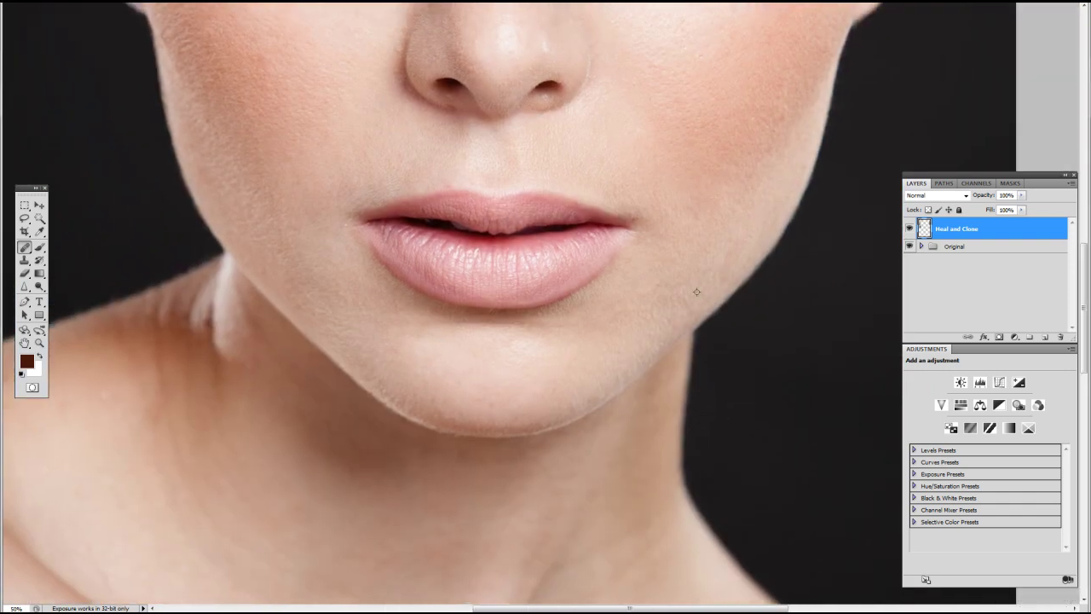
left_click_drag(686, 199, 654, 265)
mouse_move(285, 165)
left_mouse_down()
mouse_move(338, 219)
mouse_move(393, 242)
left_mouse_up()
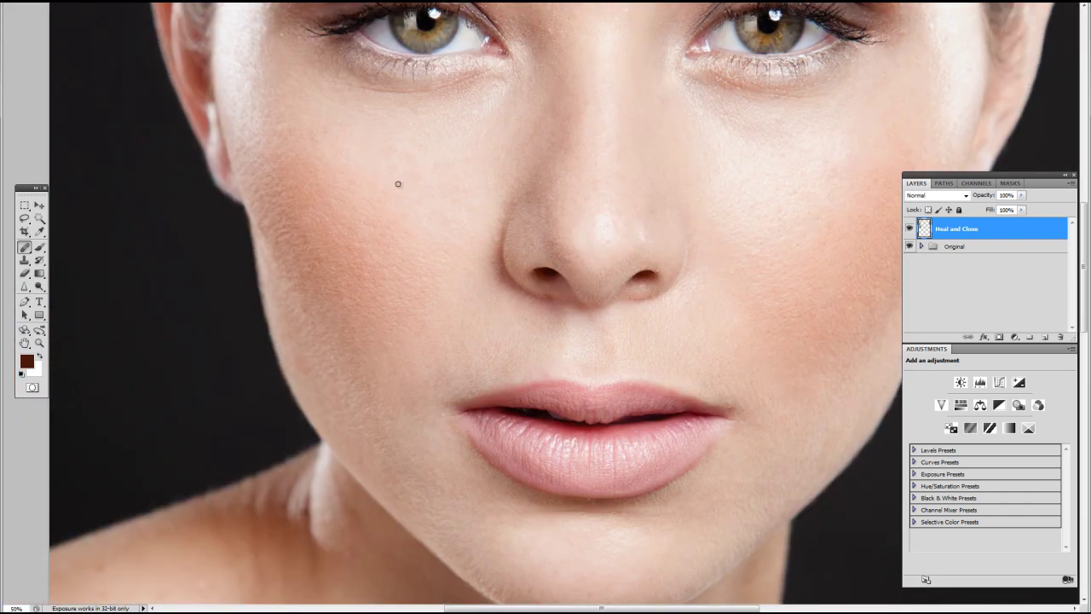
left_click_drag(343, 326, 365, 319)
left_click_drag(404, 261, 421, 256)
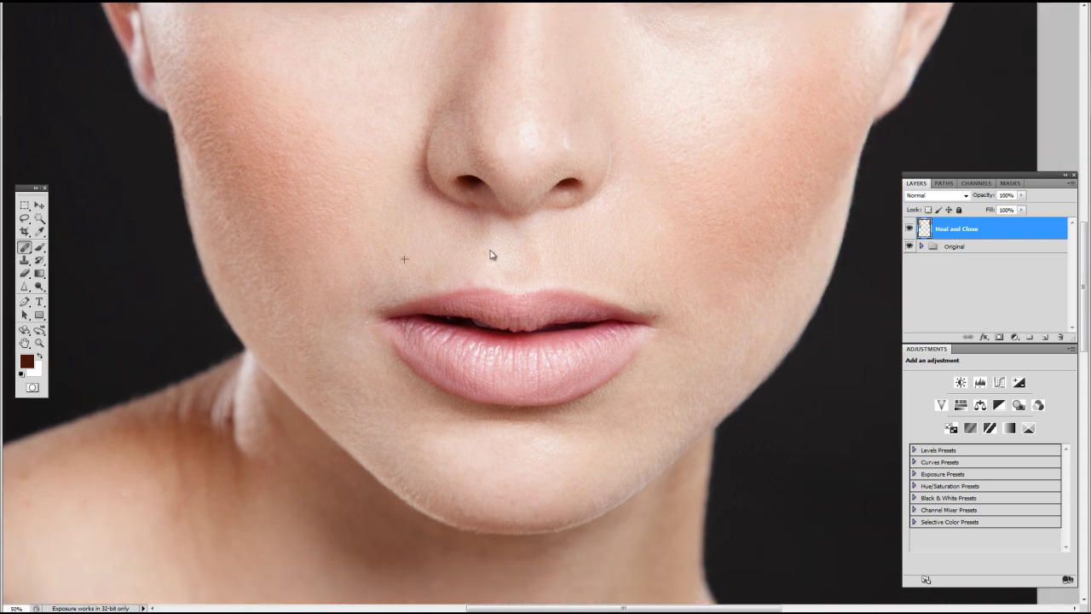
left_click_drag(491, 254, 329, 220)
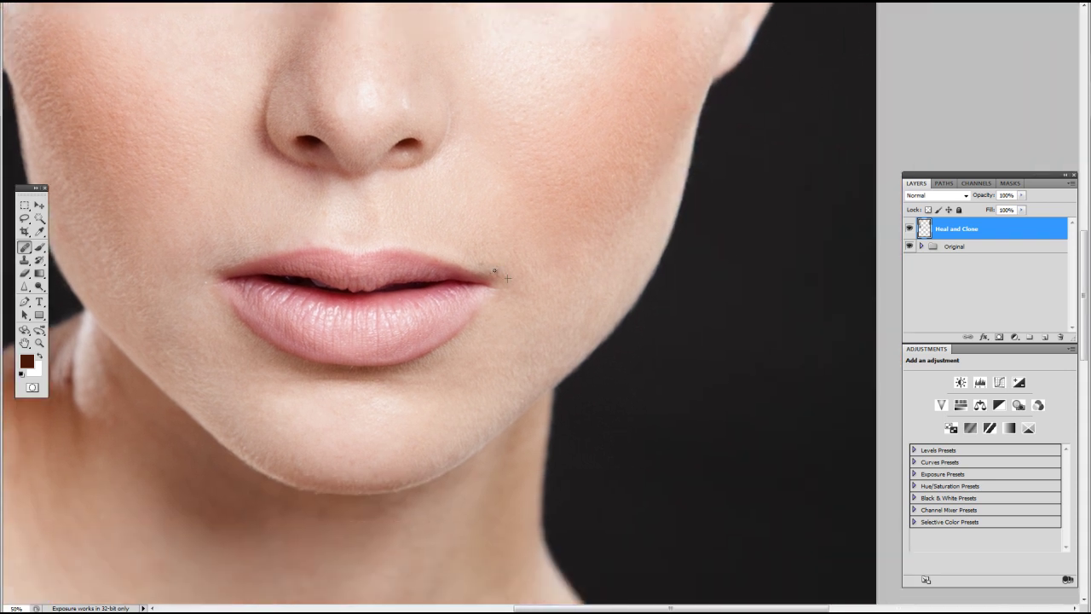
left_click_drag(506, 277, 574, 518)
left_click_drag(394, 129, 438, 207)
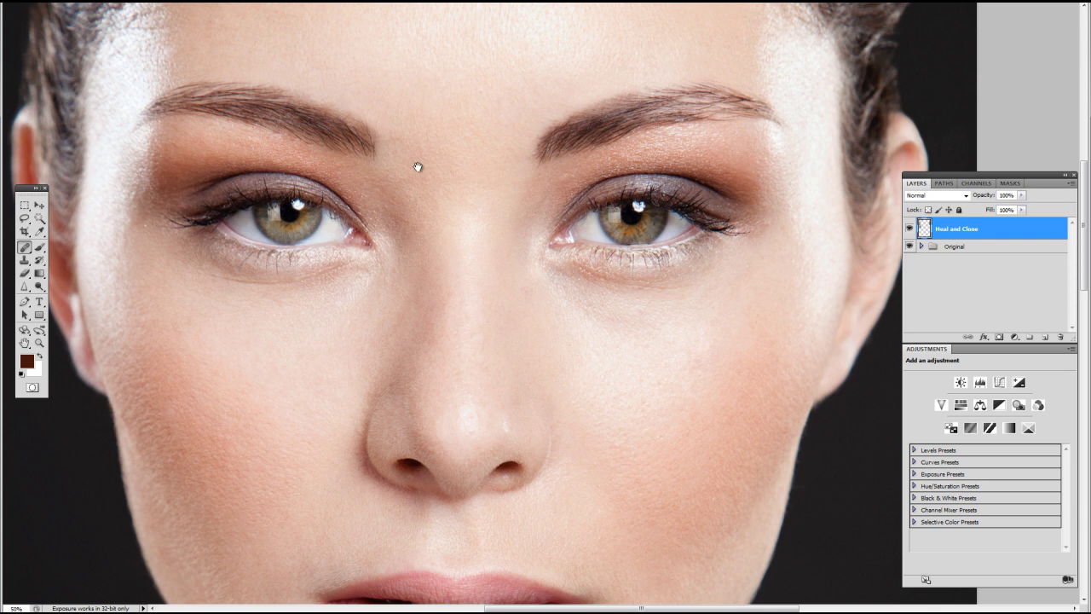
key("ctrl+minus")
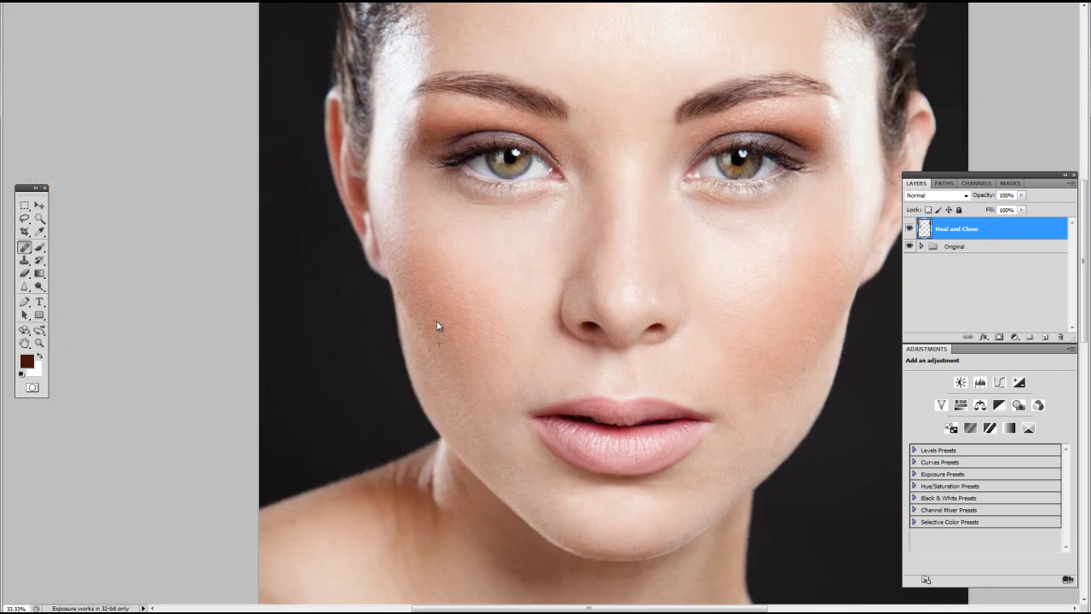
scroll(436, 326, "down", 3)
scroll(511, 341, "down", 2)
left_click_drag(581, 362, 615, 362)
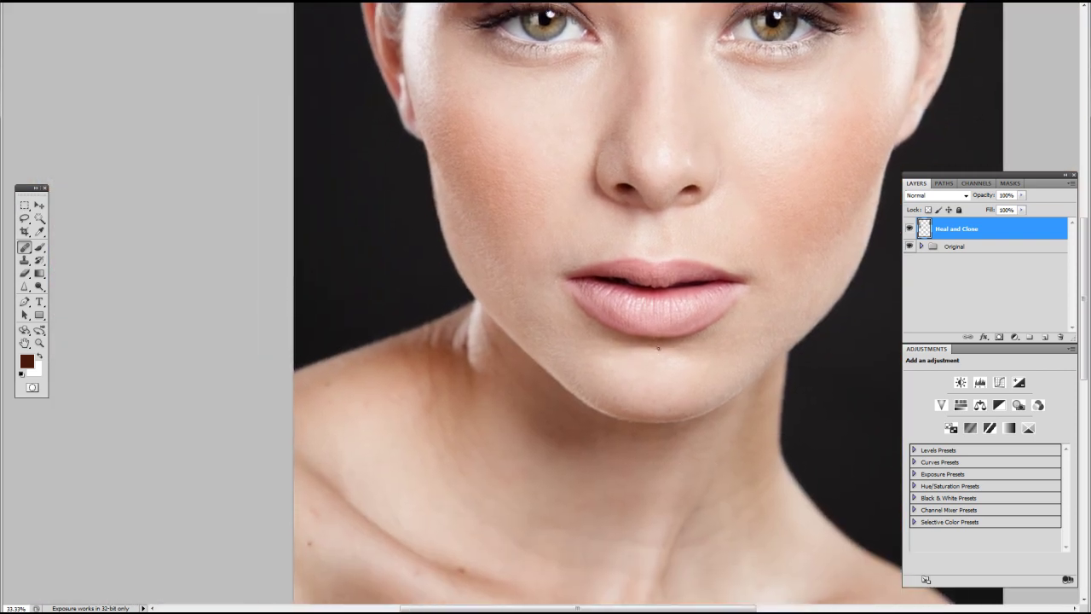
scroll(670, 406, "up", 2)
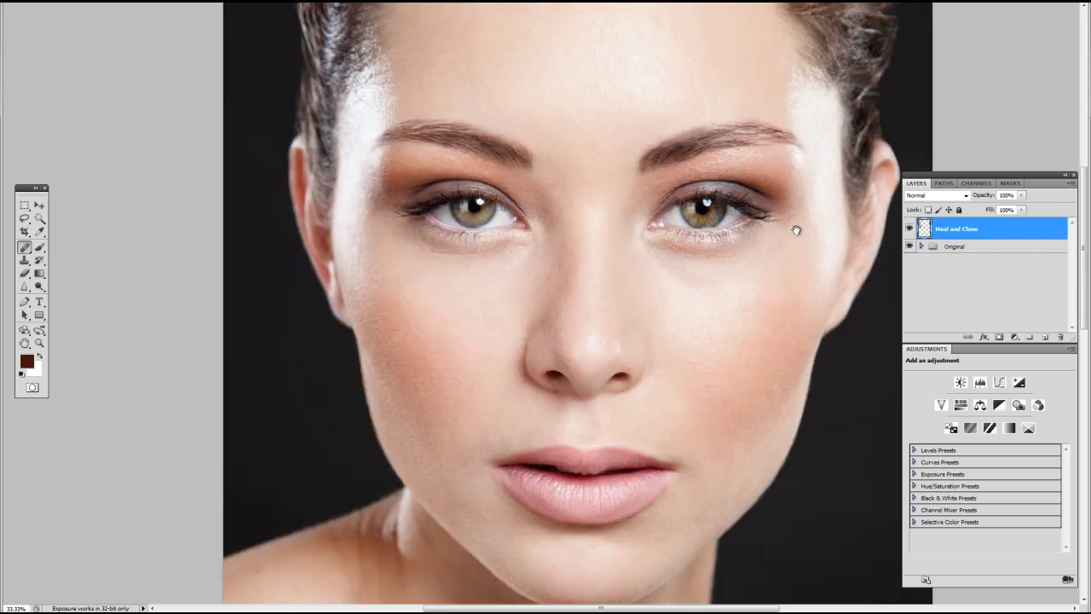
scroll(633, 309, "down", 5)
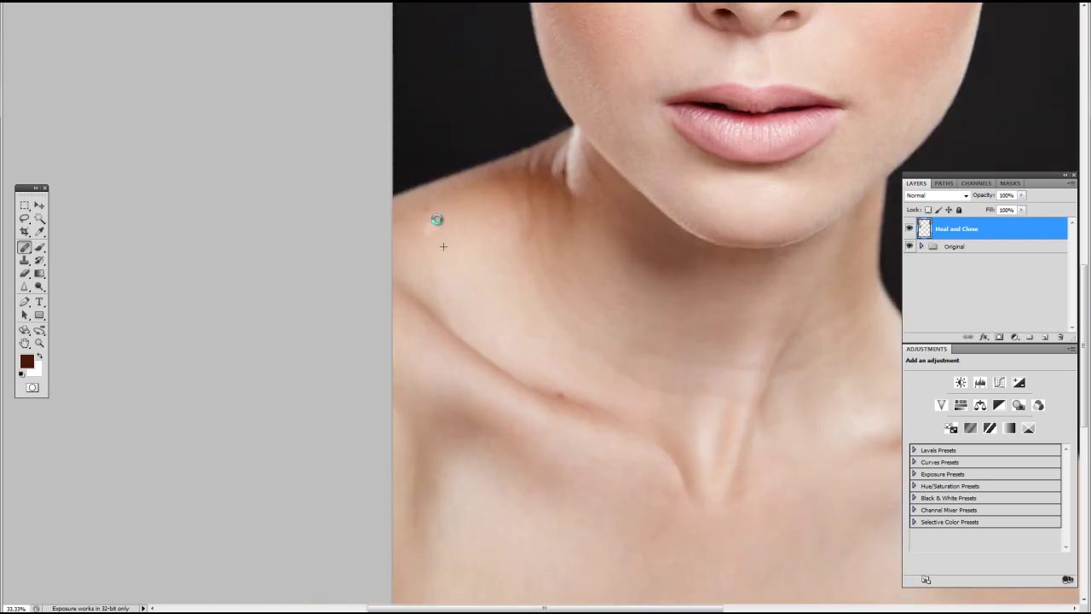
scroll(531, 304, "down", 3)
scroll(718, 316, "right", 4)
scroll(717, 316, "up", 2)
scroll(717, 316, "left", 3)
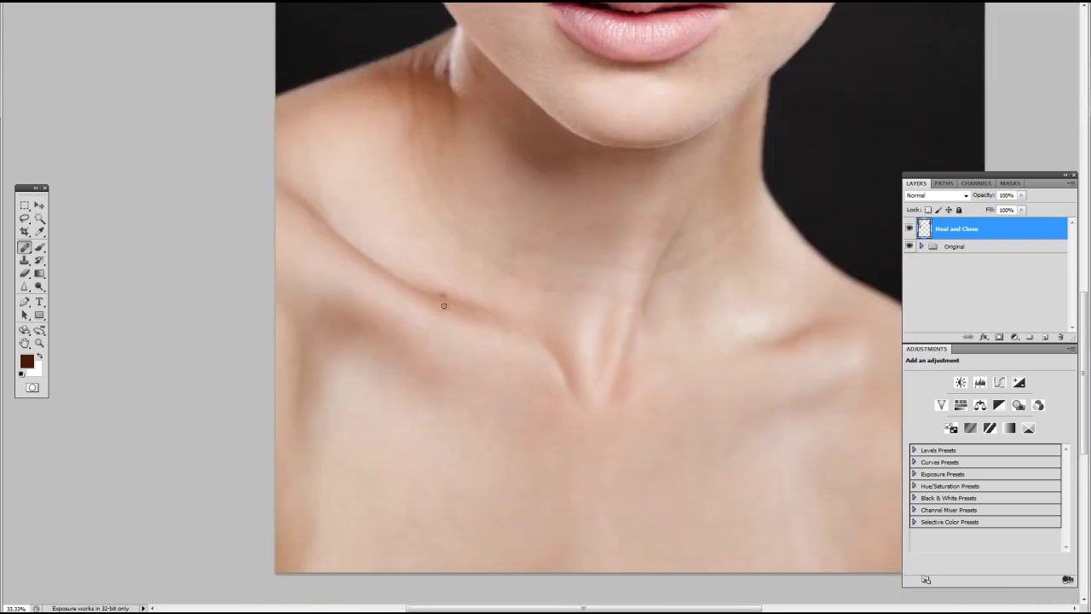
scroll(446, 217, "up", 1)
scroll(446, 217, "left", 1)
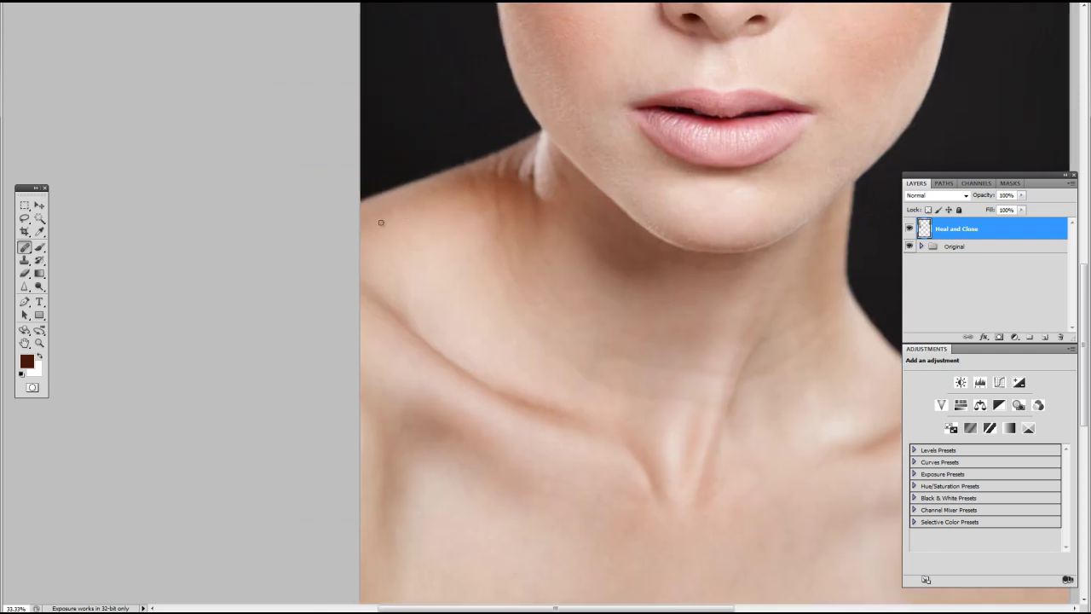
scroll(547, 290, "up", 5)
scroll(547, 289, "right", 1)
scroll(567, 251, "up", 2)
scroll(568, 251, "right", 3)
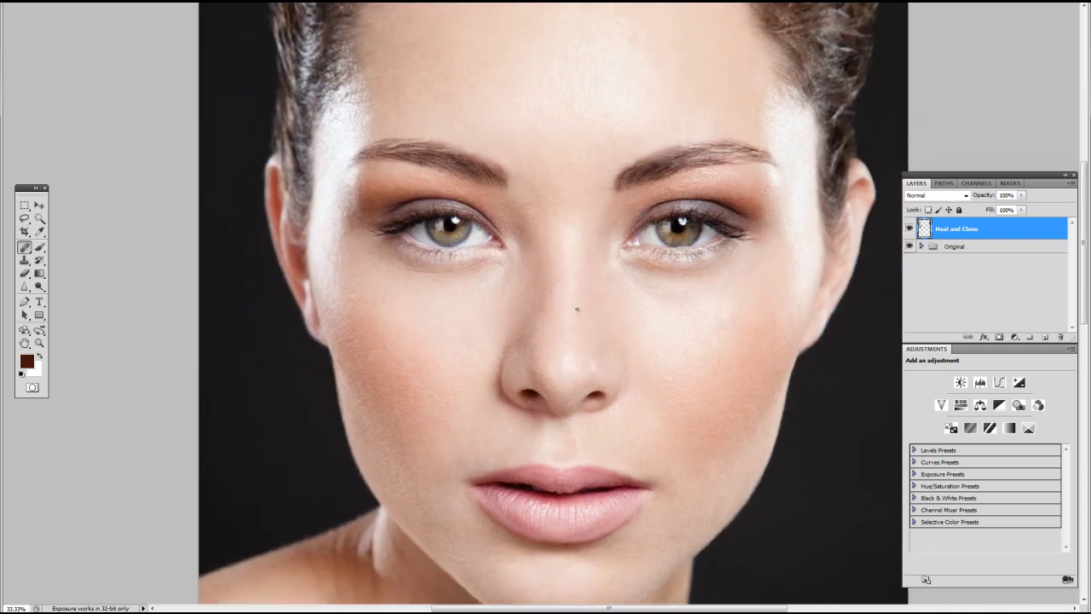
scroll(343, 108, "up", 1)
scroll(343, 107, "left", 1)
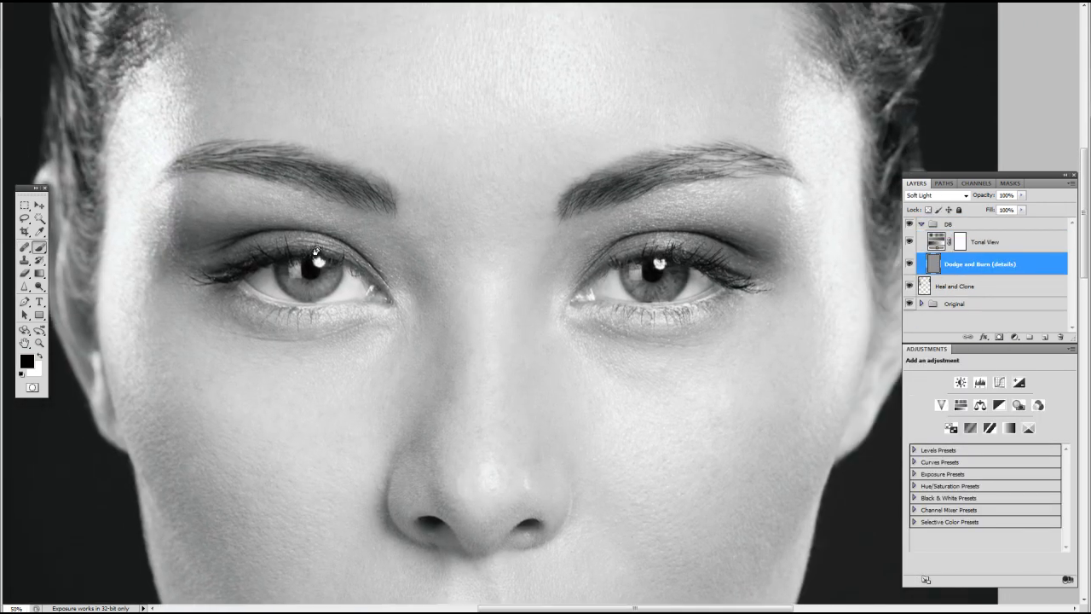
Step: Rotate the canvas to angle the eyebrow and zoom to 100% on the eye with white
left_click_drag(582, 347, 419, 195)
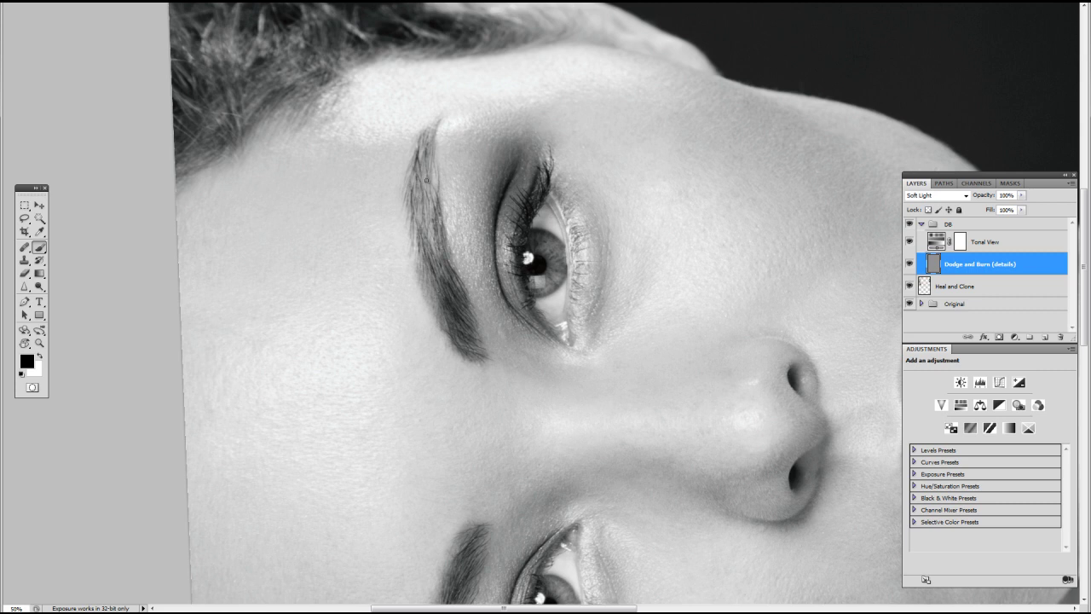
scroll(430, 255, "down", 1)
scroll(431, 388, "down", 3)
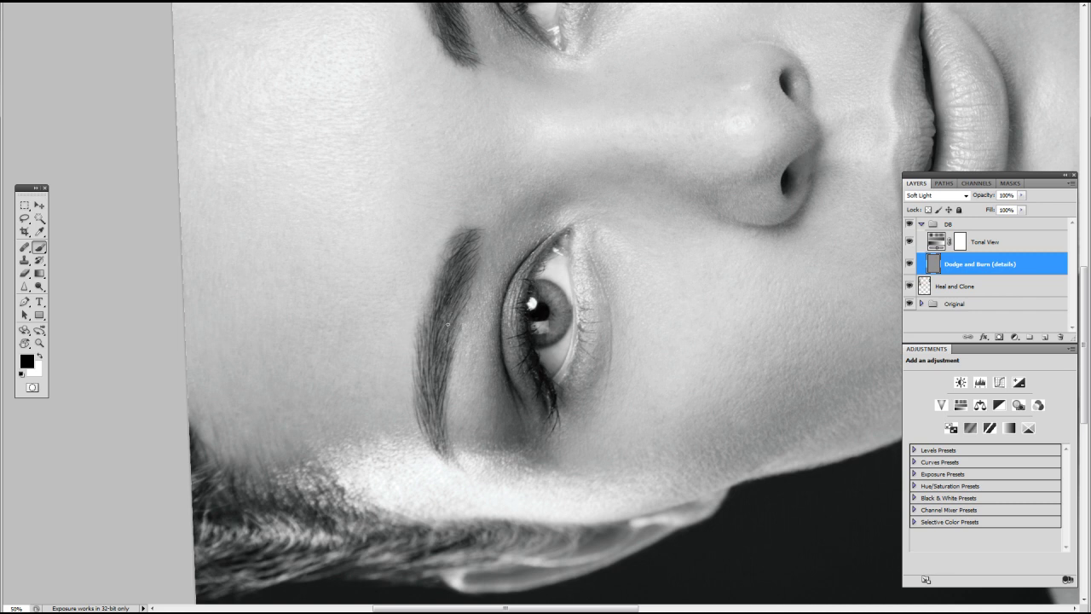
key("r")
left_click_drag(447, 324, 221, 266)
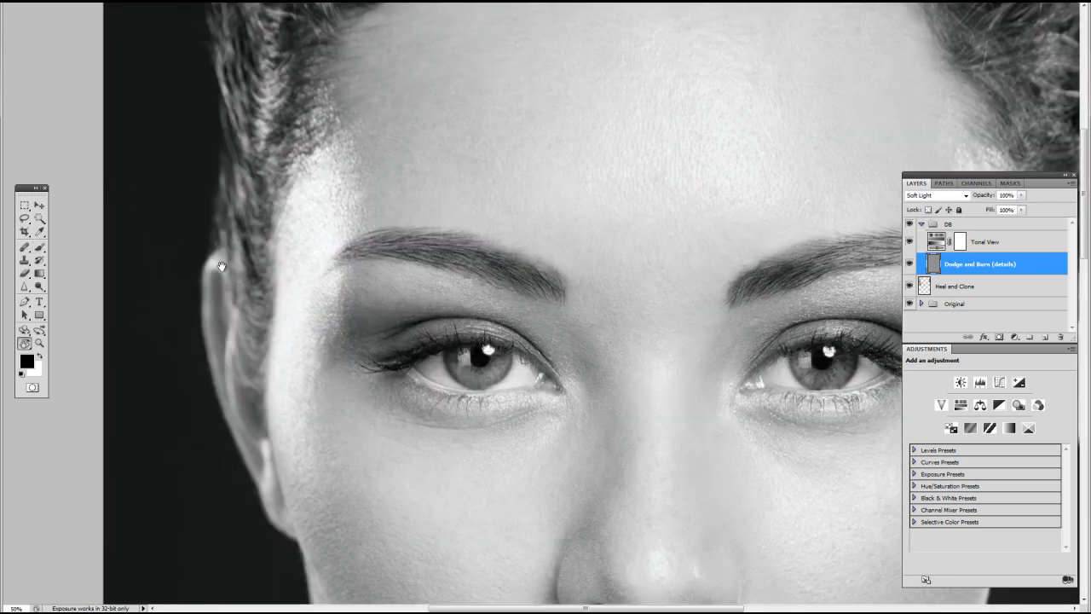
scroll(530, 306, "down", 2)
left_click_drag(424, 251, 512, 358)
key("ctrl+alt+0")
key("b")
key("x")
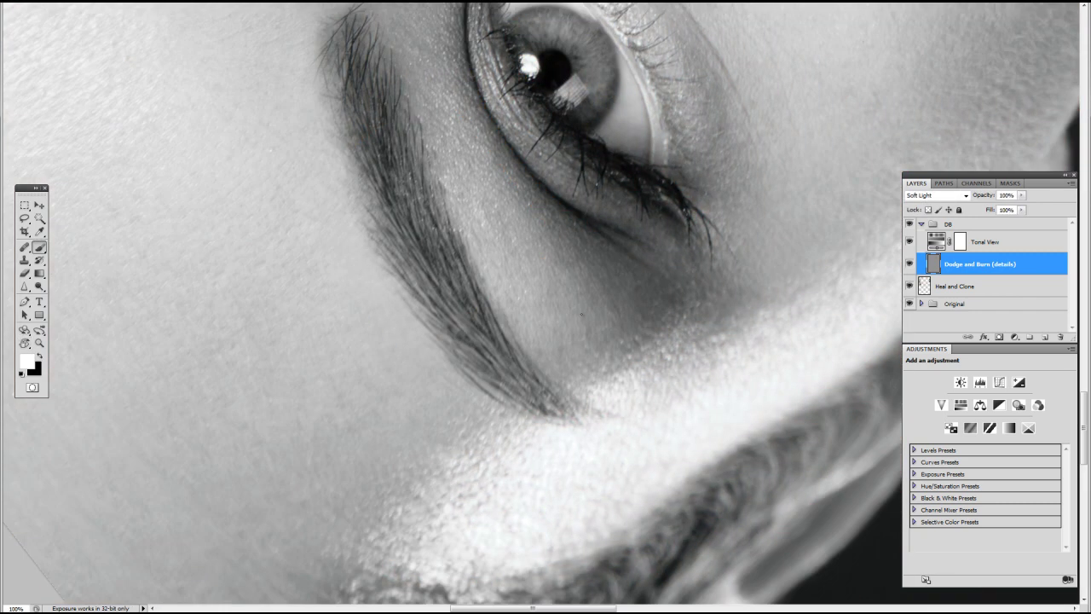
key("ctrl+minus")
key("ctrl+minus")
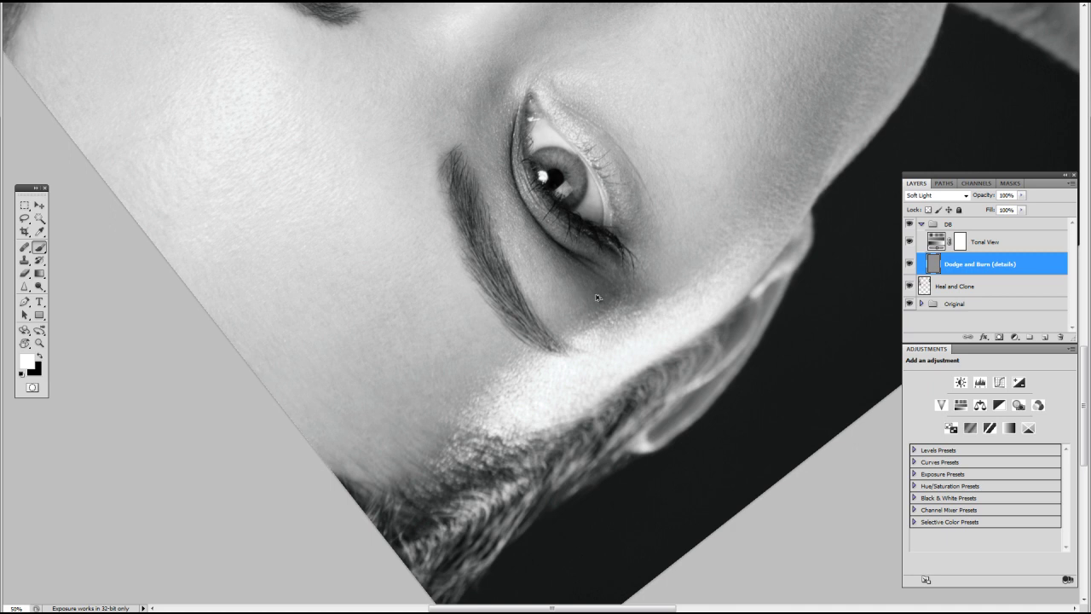
key("ctrl+alt+0")
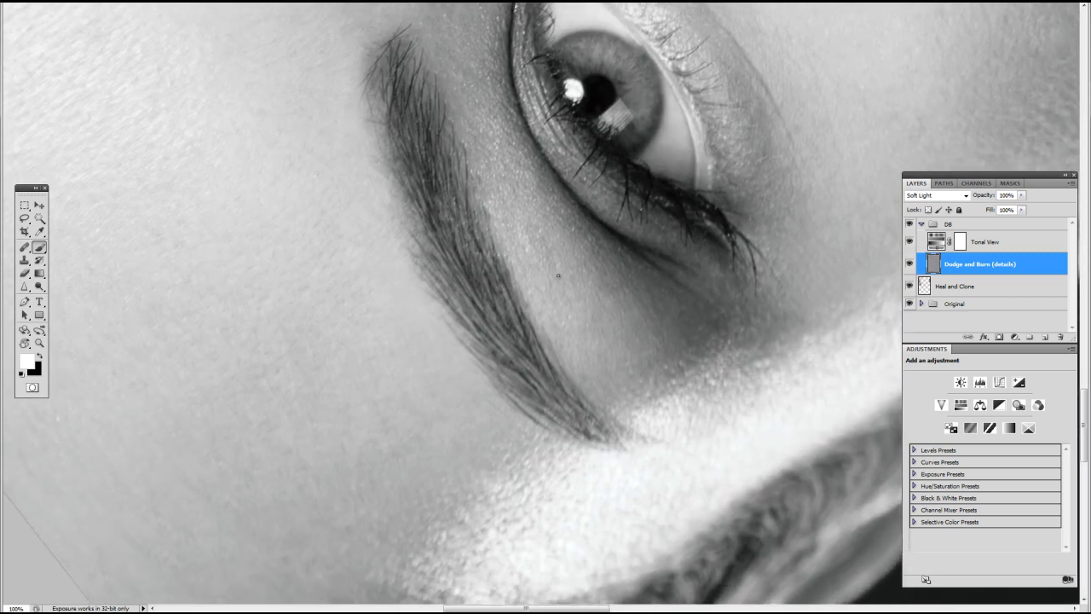
Step: Dodge around the eye in white, rotating the view so the eye sits upright
scroll(575, 281, "down", 1)
scroll(571, 243, "down", 1)
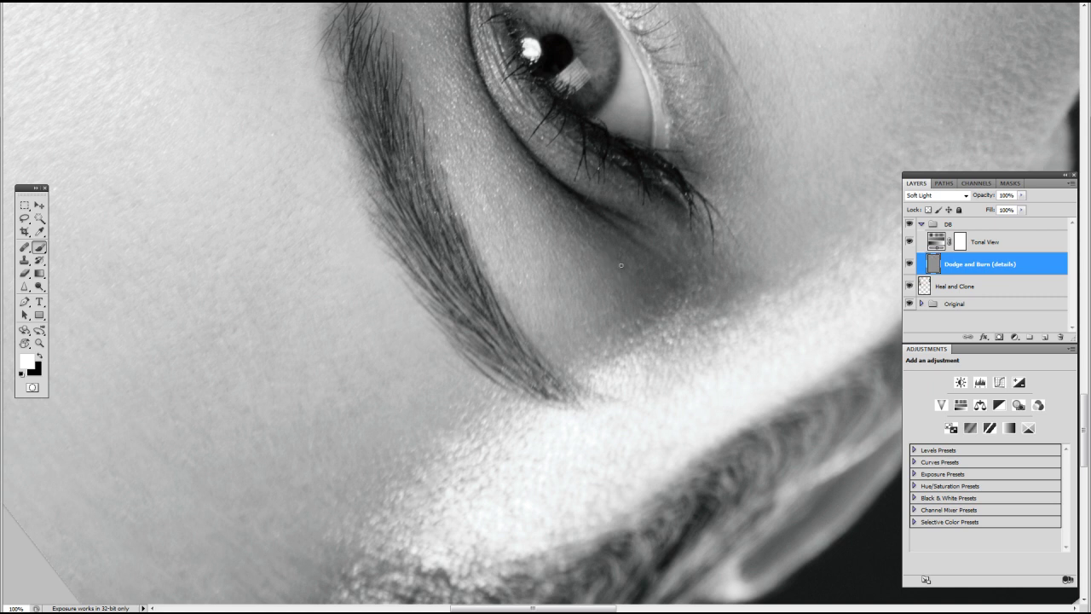
scroll(540, 253, "up", 1)
scroll(517, 218, "up", 1)
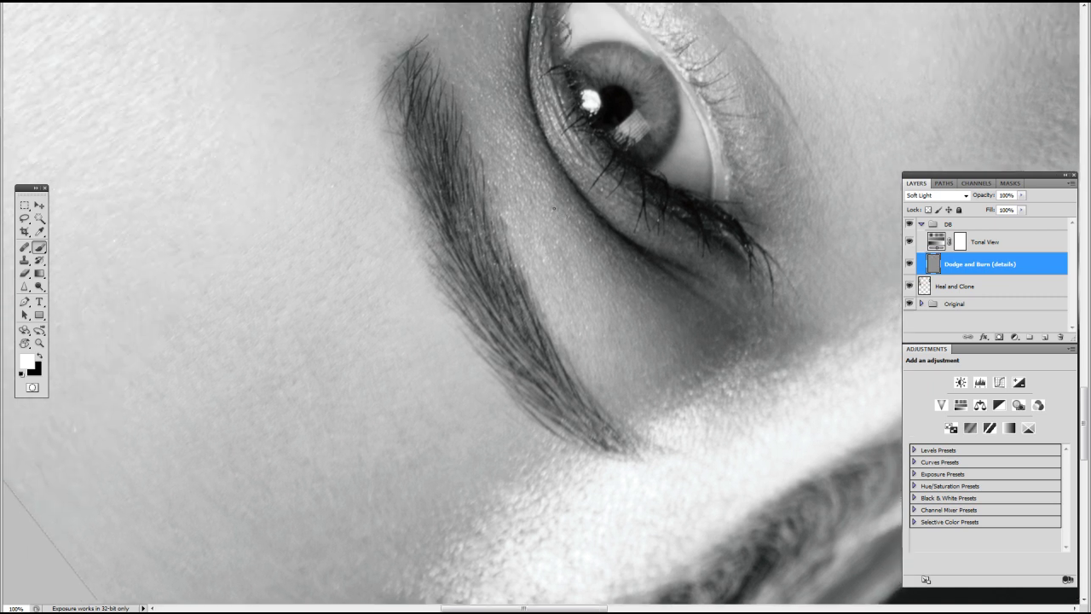
scroll(636, 304, "down", 1)
scroll(629, 289, "up", 1)
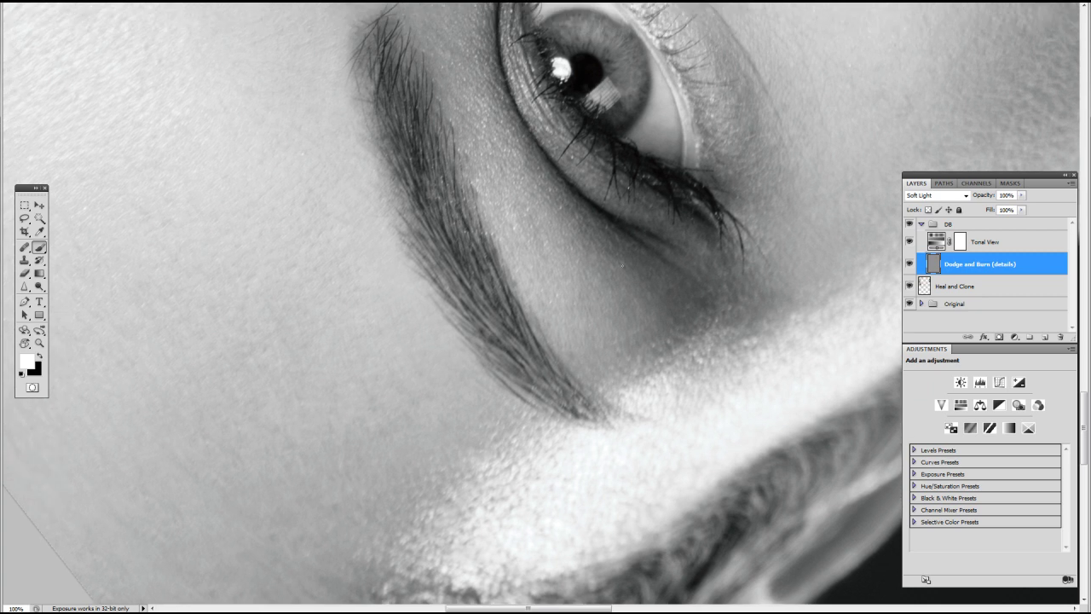
key("r")
mouse_move(614, 171)
left_mouse_down()
mouse_move(555, 161)
mouse_move(507, 349)
left_mouse_up()
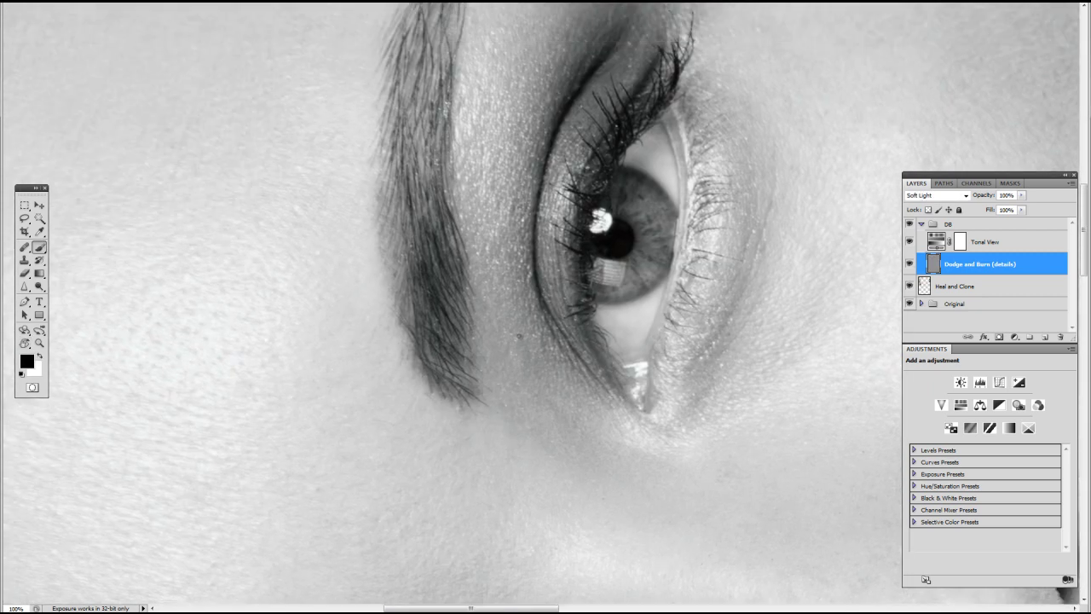
Step: Burn the darker eye areas in black and turn the canvas view back upright
scroll(513, 295, "up", 2)
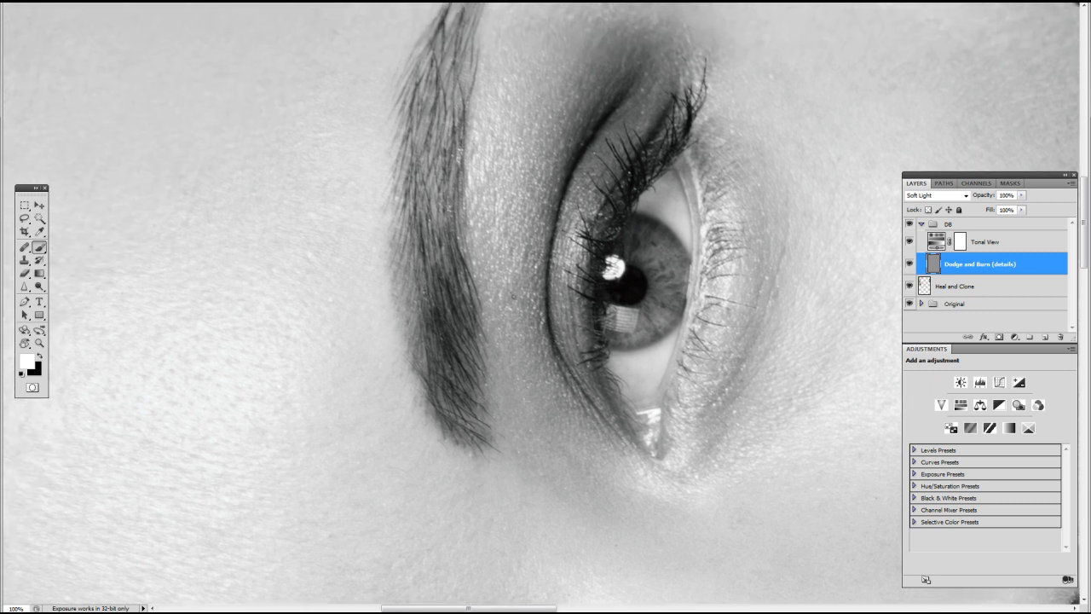
scroll(522, 254, "up", 1)
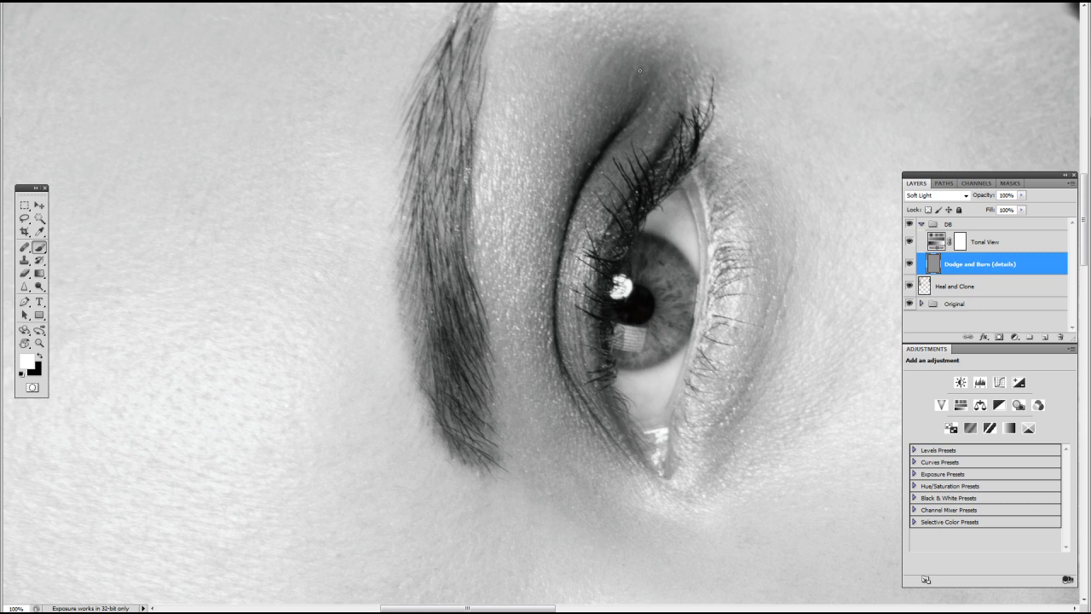
scroll(516, 137, "down", 2)
scroll(516, 137, "down", 1)
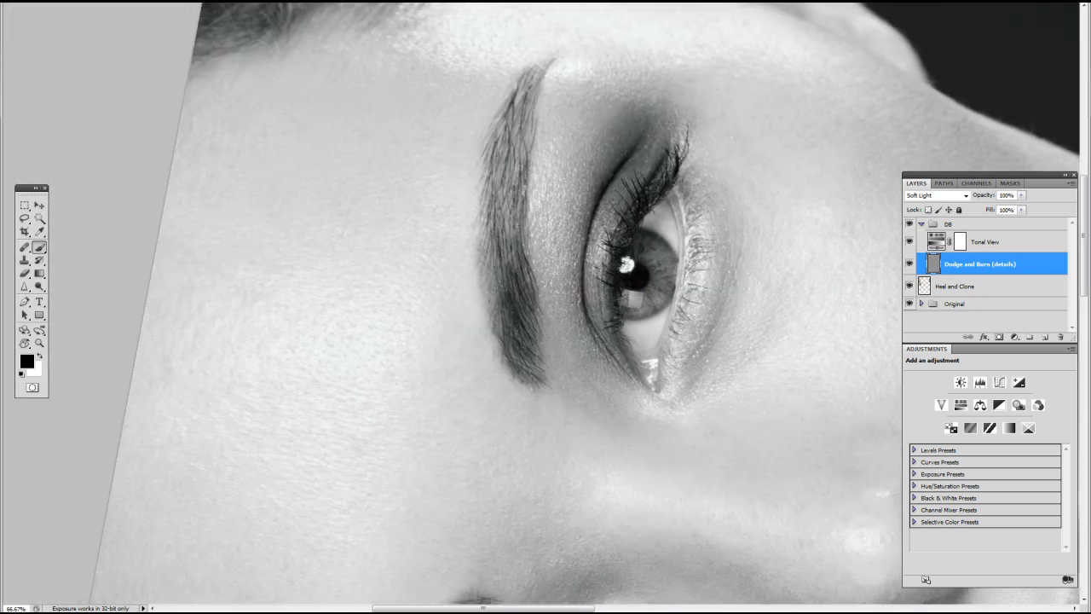
scroll(573, 237, "down", 5)
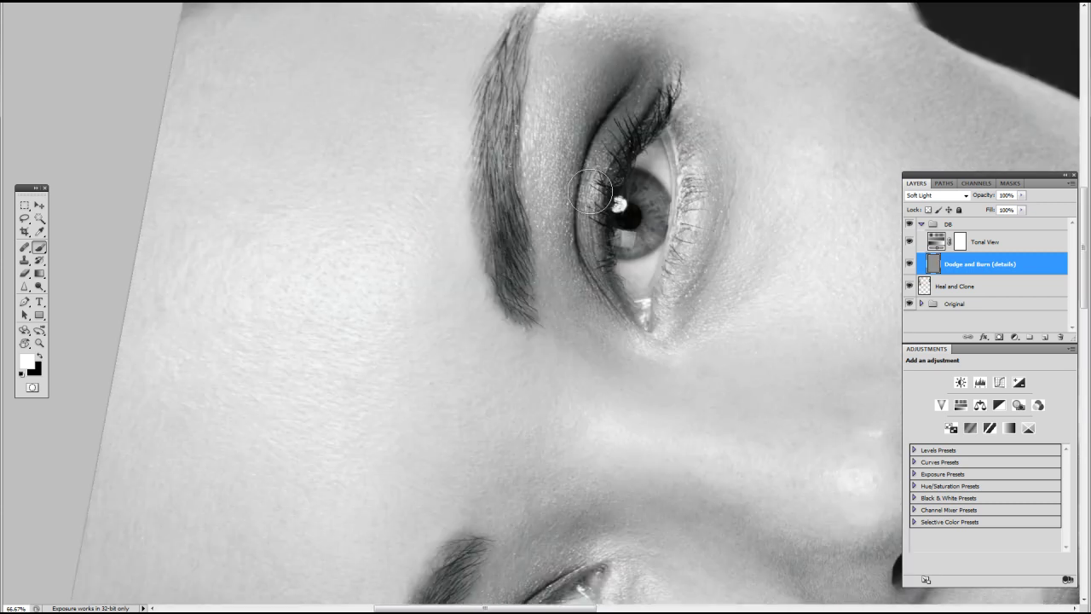
key("x")
key("r")
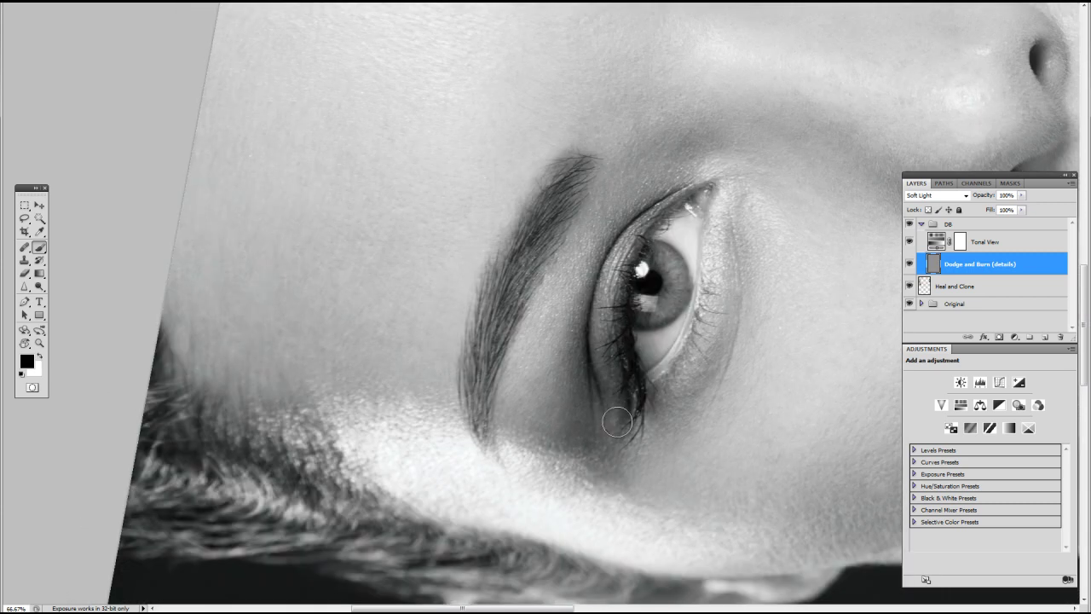
left_click_drag(566, 420, 605, 156)
key("b")
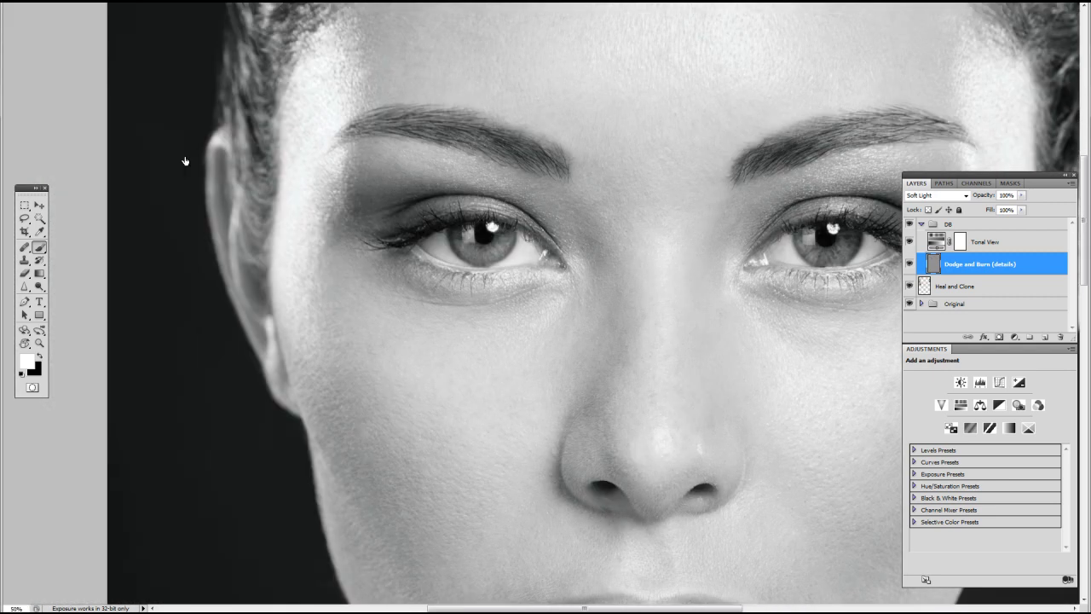
left_click(909, 241)
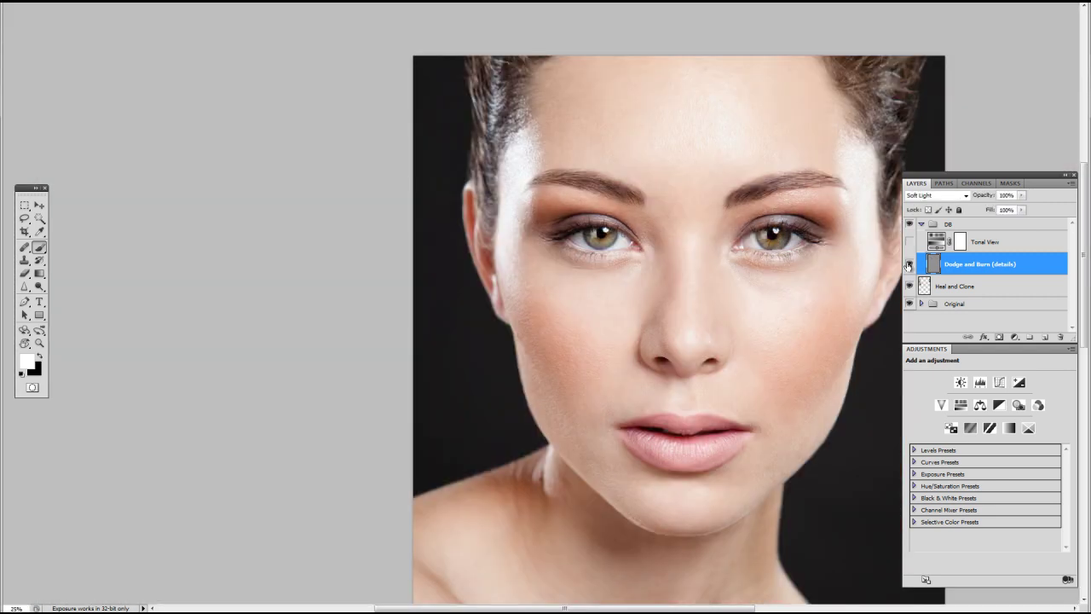
left_click(909, 263)
left_click(908, 241)
key("ctrl+plus")
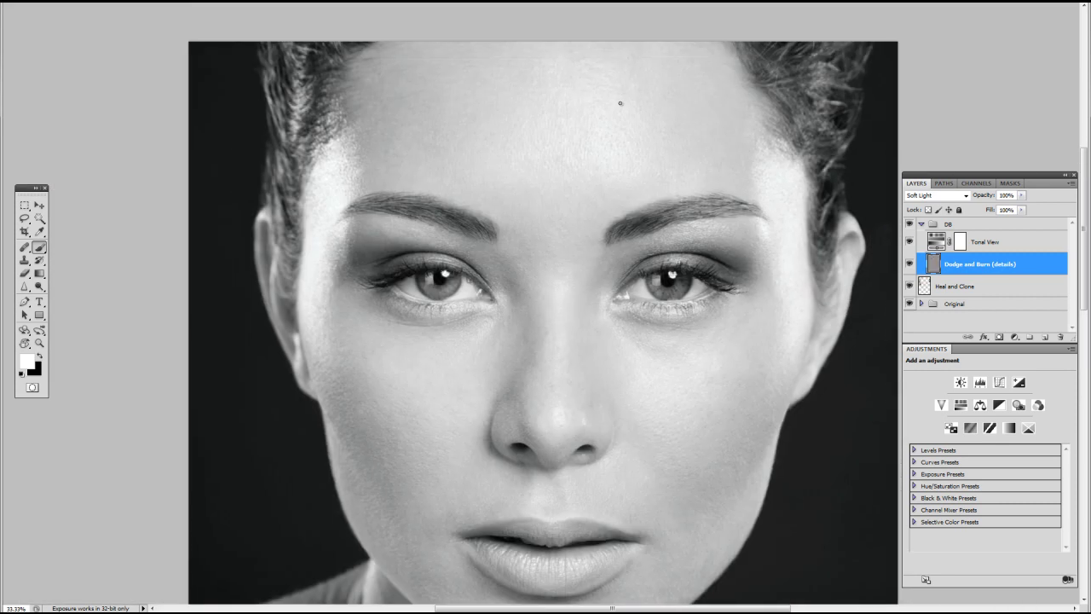
key("bracketright")
key("bracketright")
Step: Zoom to 66.67% on the forehead and rotate the view to dodge the temple
left_click(475, 67)
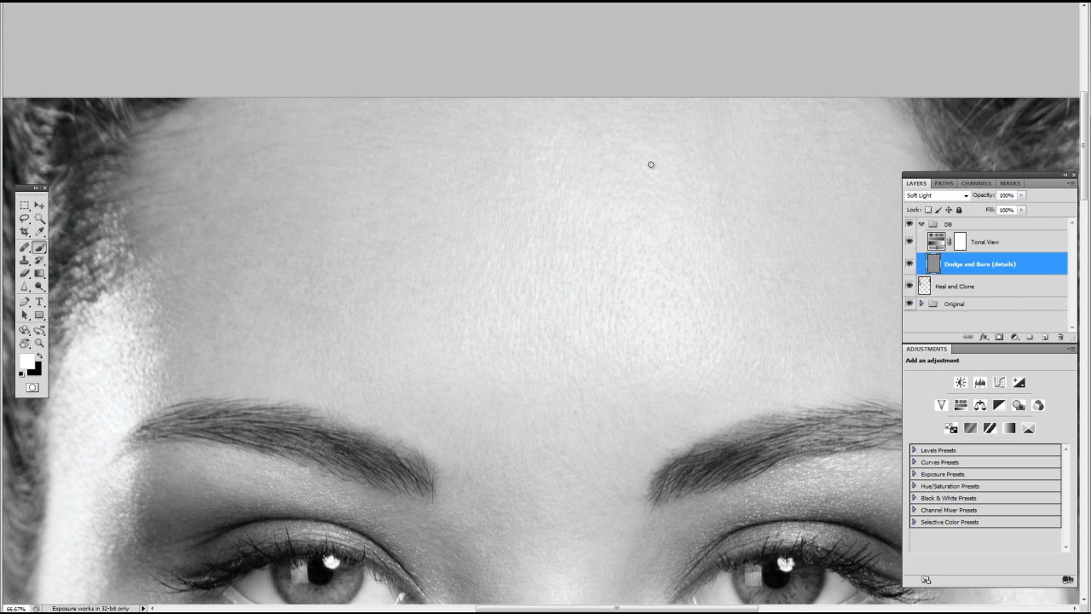
key("x")
key("x")
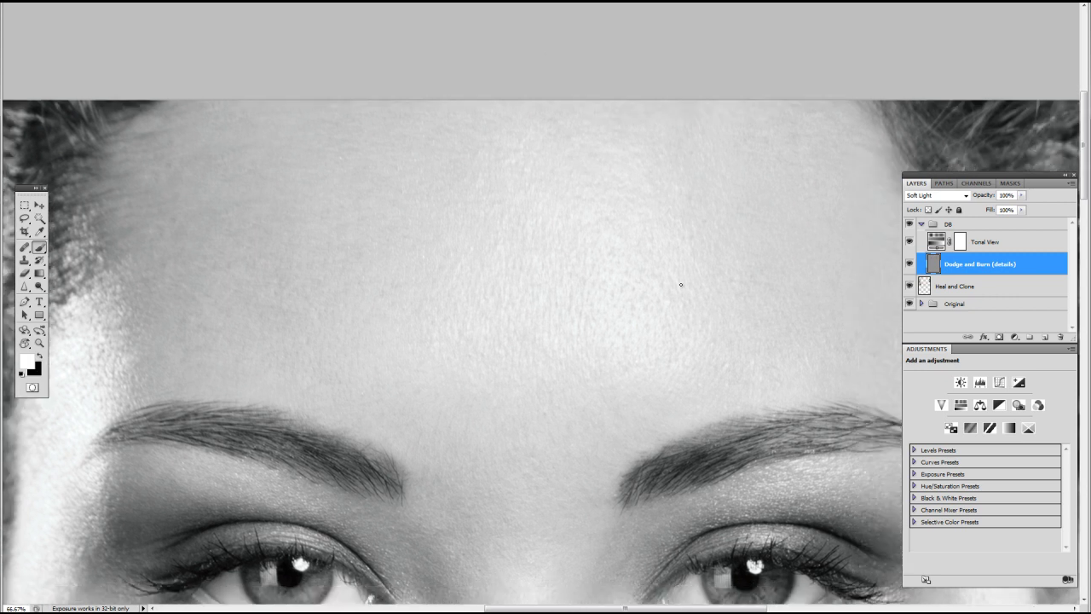
scroll(631, 307, "left", 1)
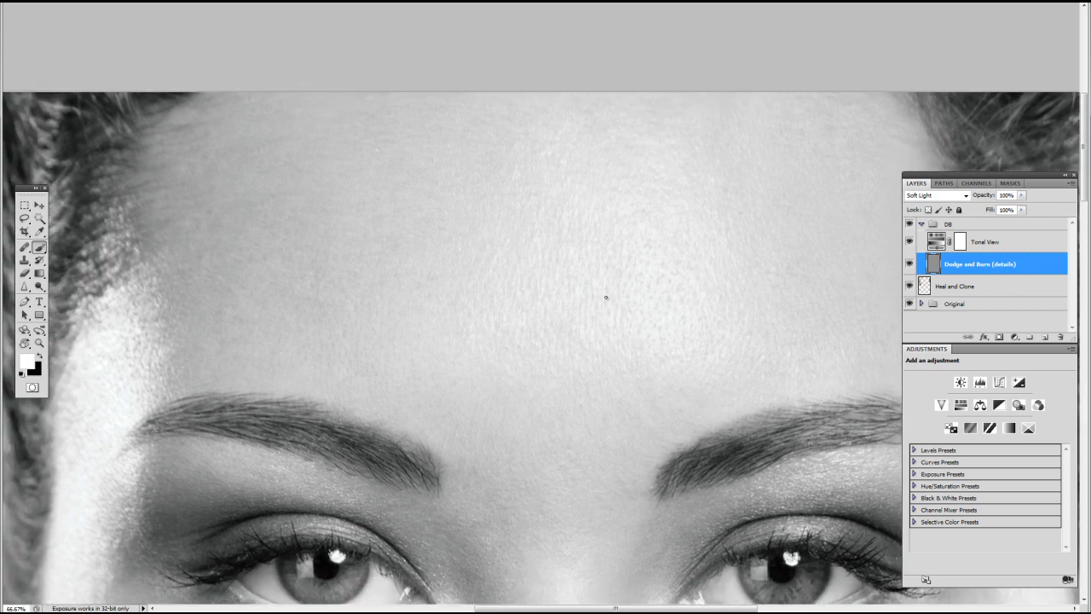
left_click_drag(641, 139, 653, 127)
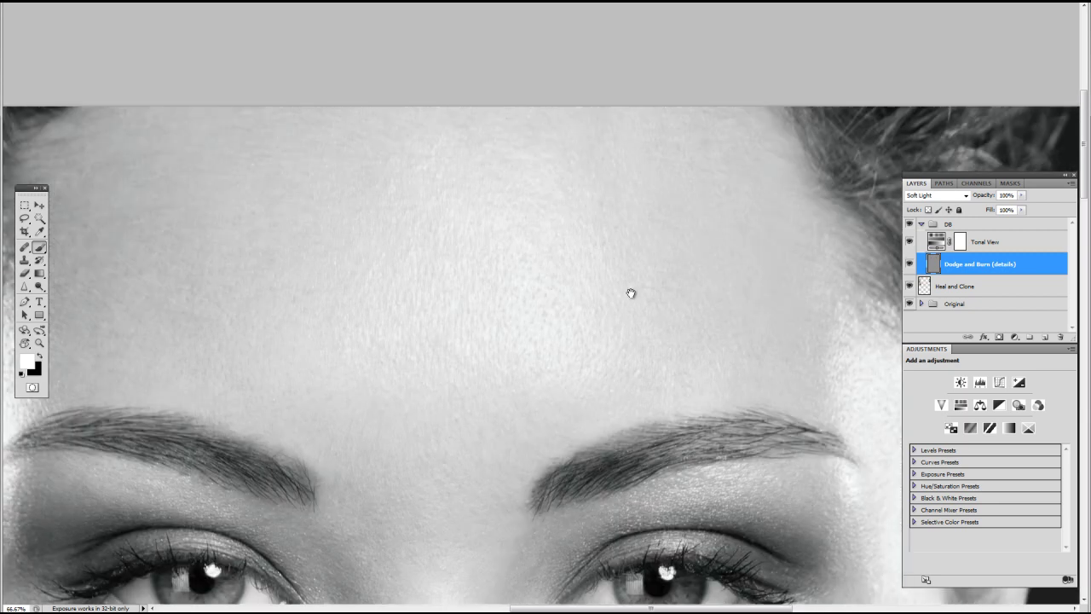
left_click_drag(596, 239, 555, 234)
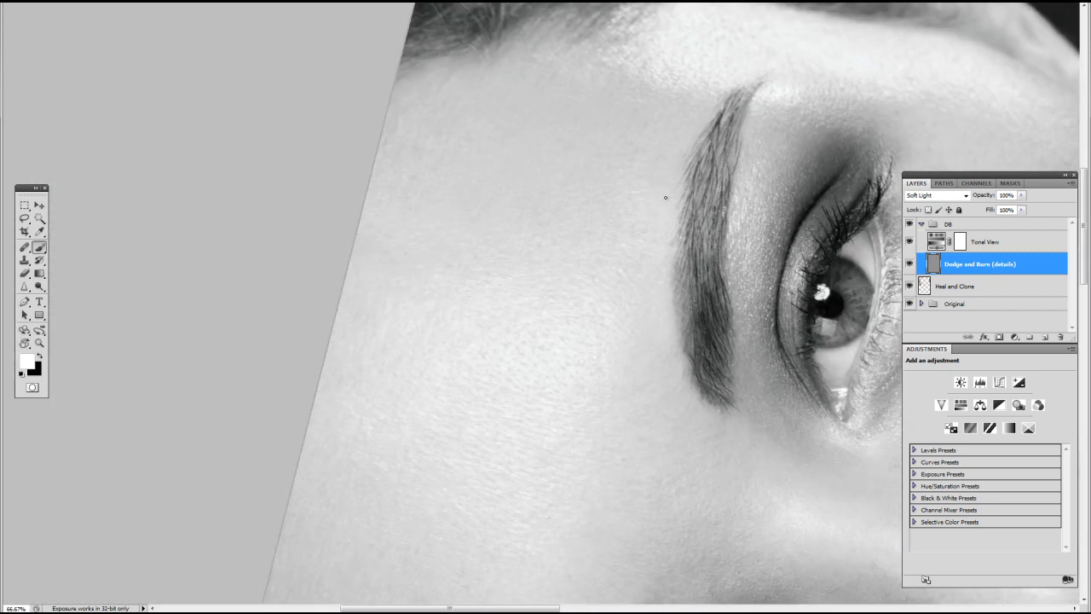
scroll(641, 222, "left", 3)
scroll(504, 174, "down", 1)
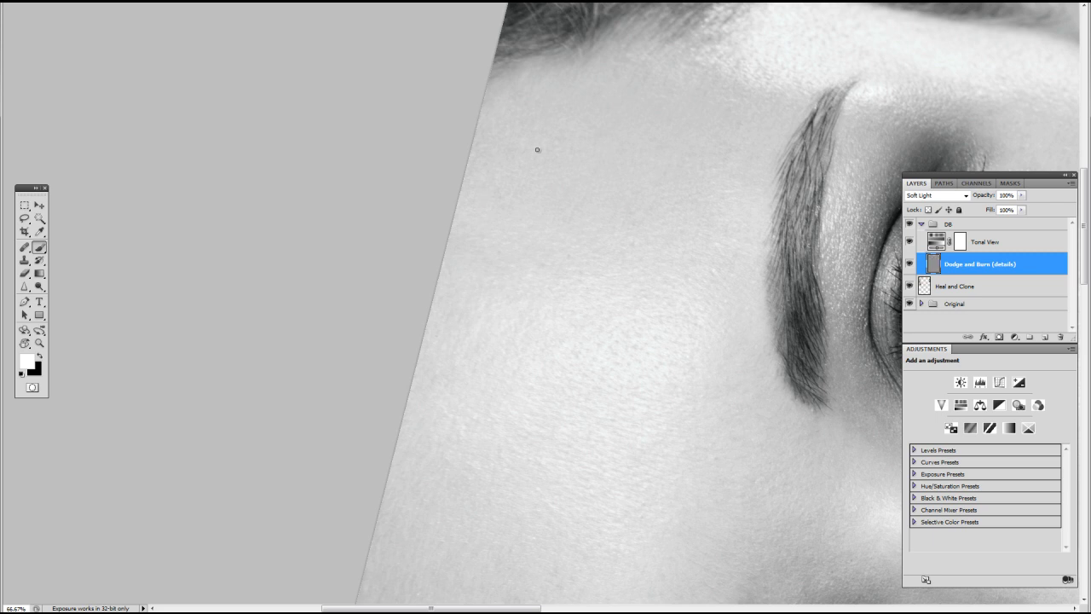
Step: Dodge and burn uneven forehead patches in white and black, then reset the view upright
scroll(509, 335, "up", 3)
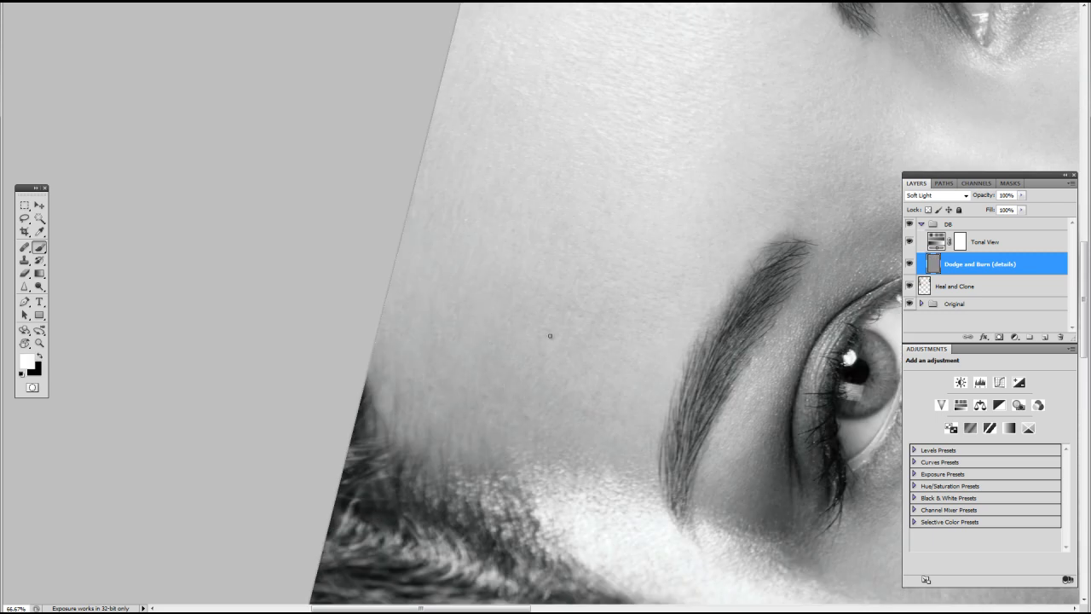
scroll(611, 345, "down", 1)
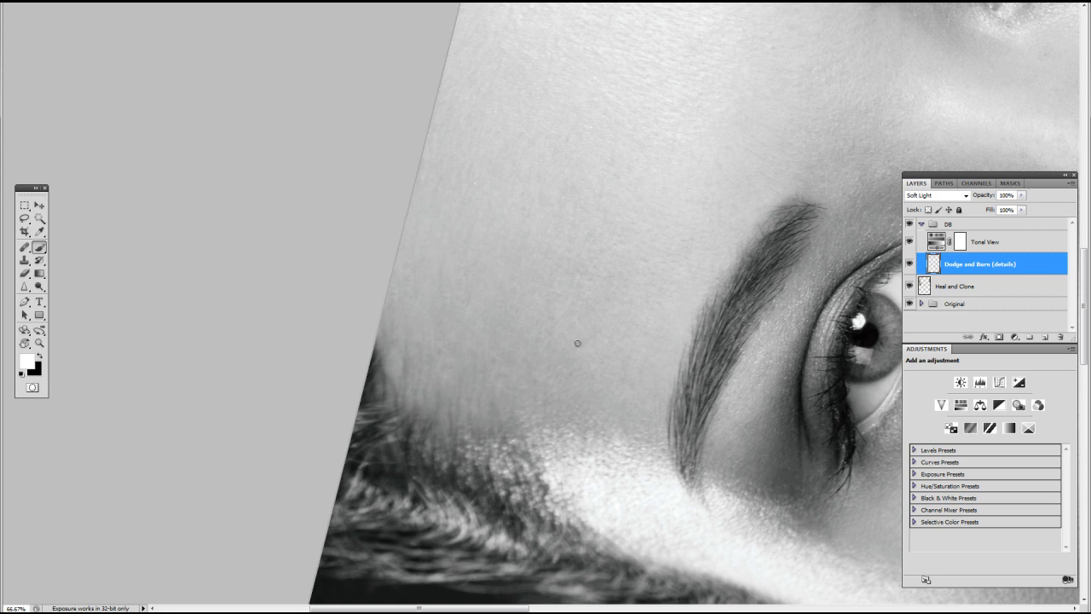
scroll(507, 364, "left", 2)
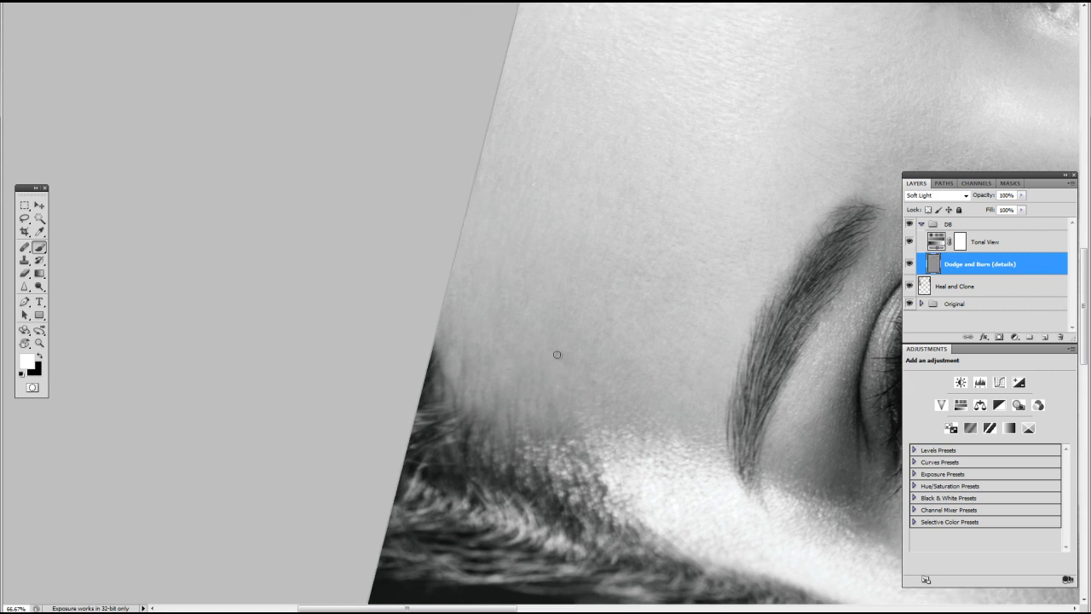
scroll(616, 323, "down", 2)
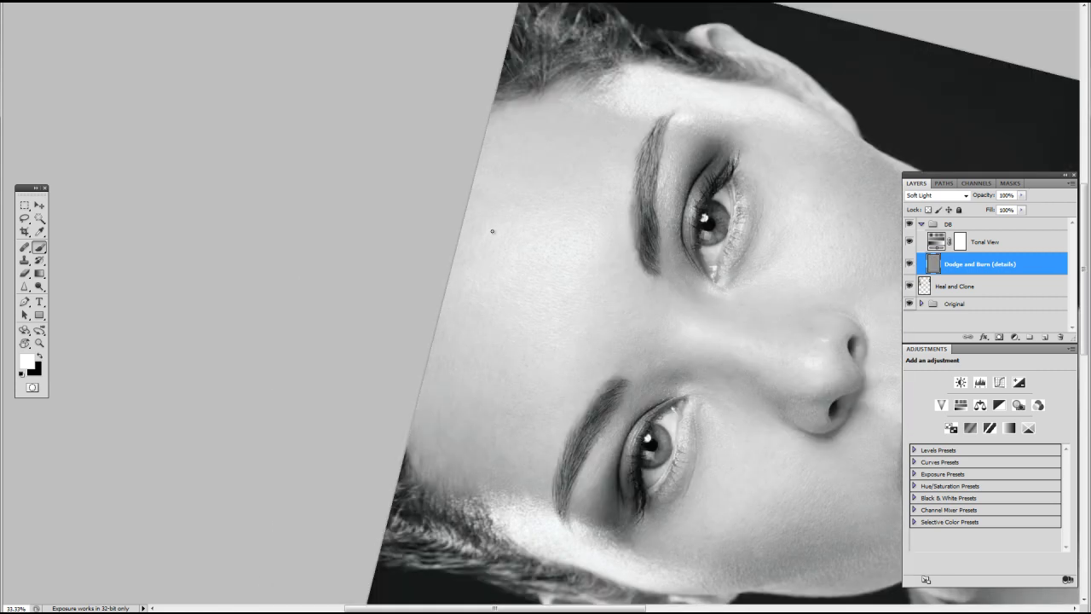
key("x")
scroll(469, 400, "right", 2)
scroll(469, 401, "down", 1)
key("x")
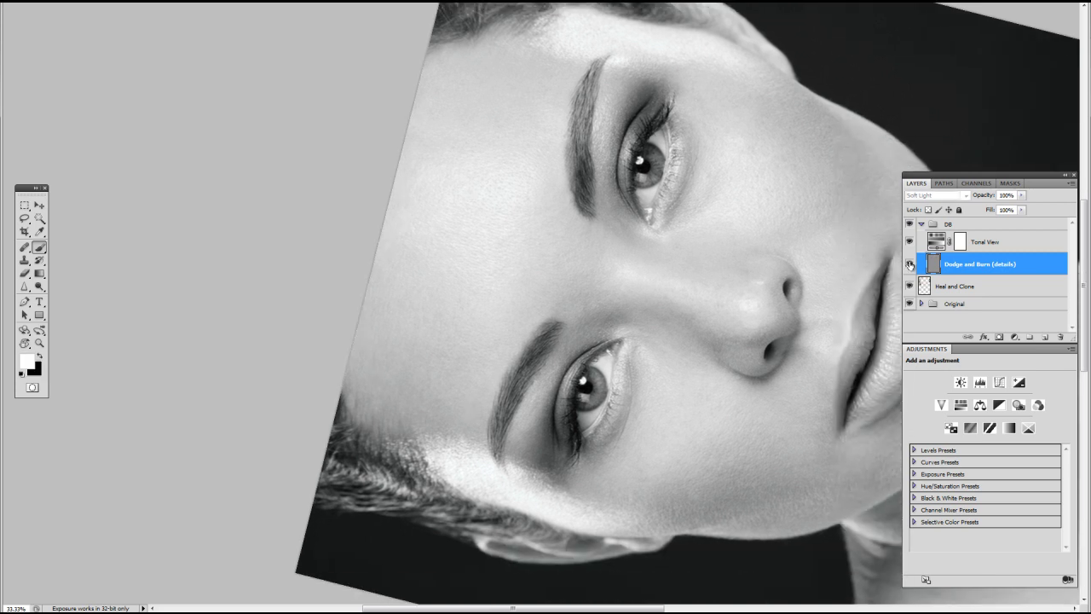
key("r")
key("Escape")
Step: Dodge and burn the nose bridge and the area between the eyes at 100% zoom
key("ctrl+plus")
key("b")
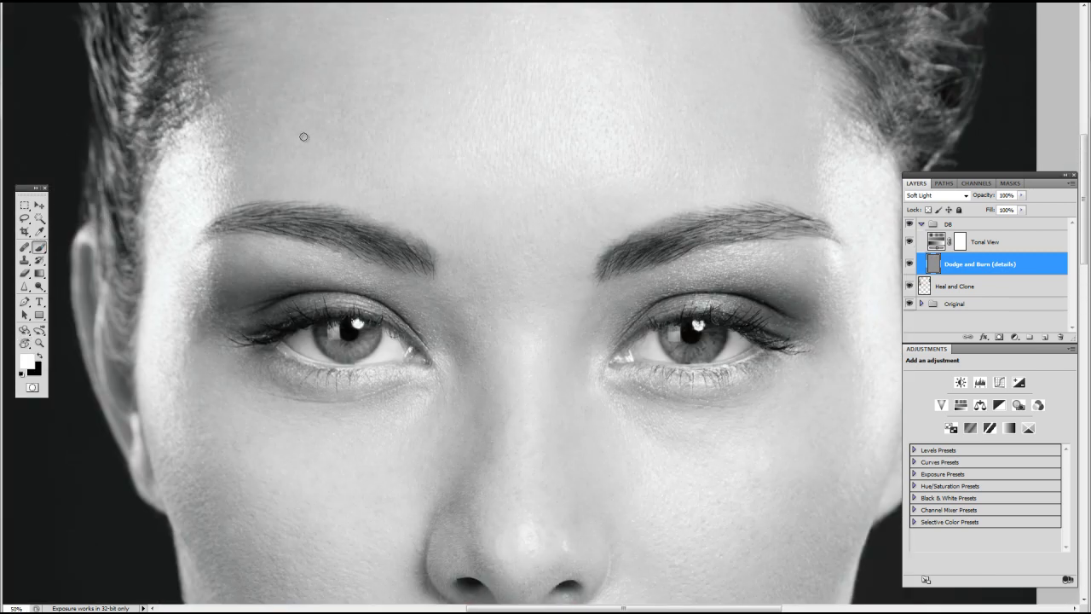
scroll(519, 260, "down", 5)
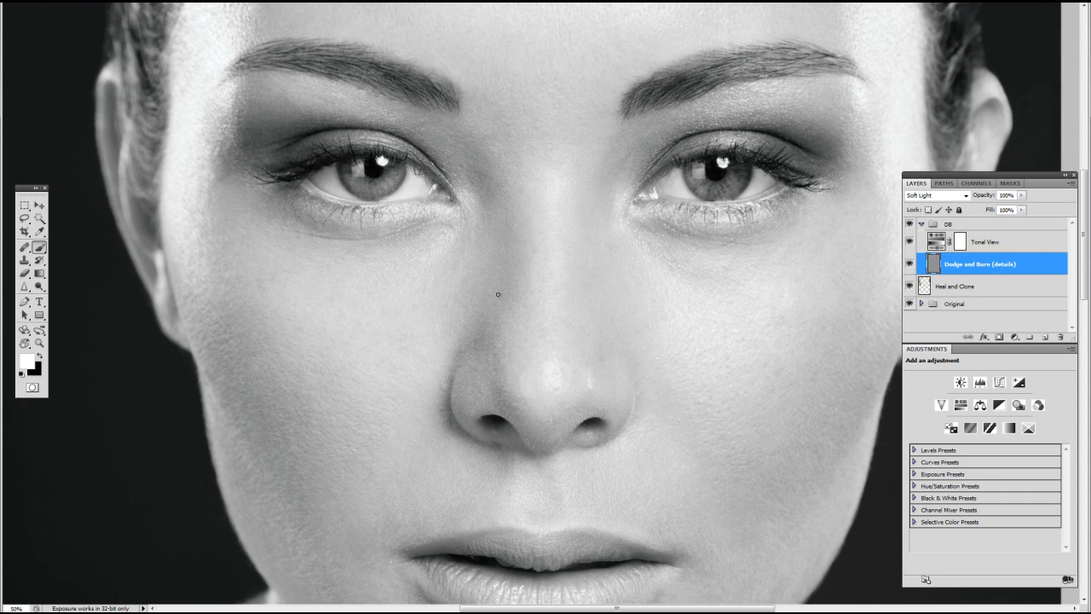
scroll(520, 255, "left", 1)
scroll(494, 345, "down", 1)
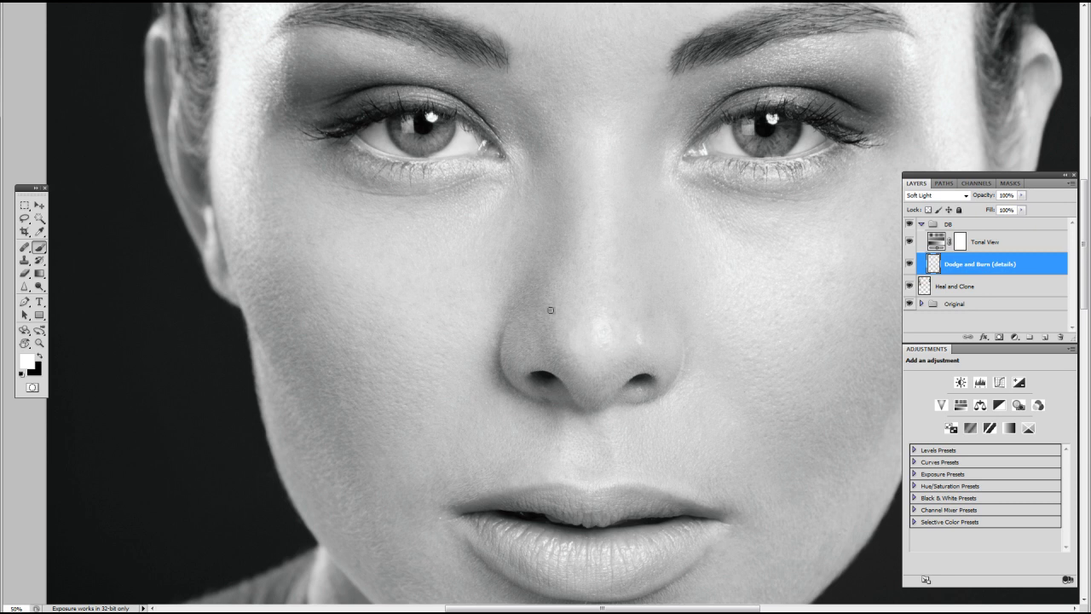
key("ctrl+alt+0")
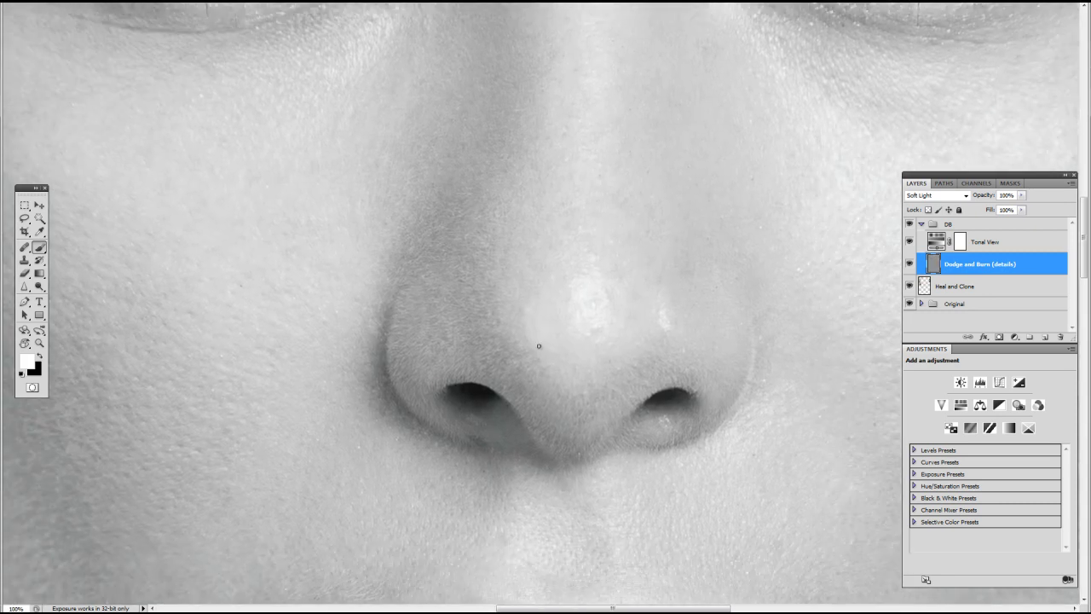
scroll(575, 394, "down", 1)
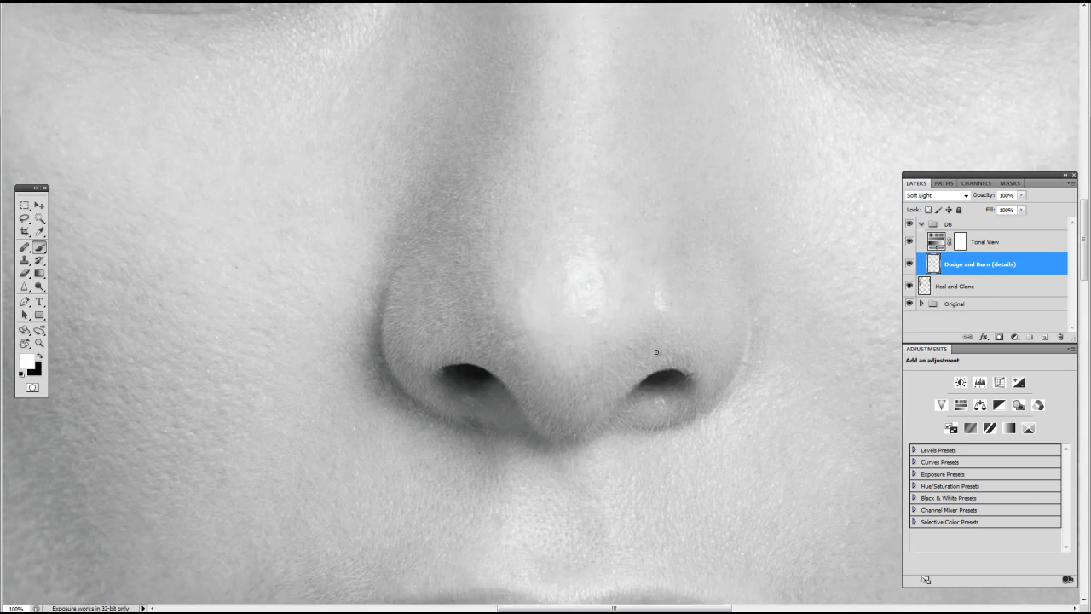
scroll(597, 353, "up", 1)
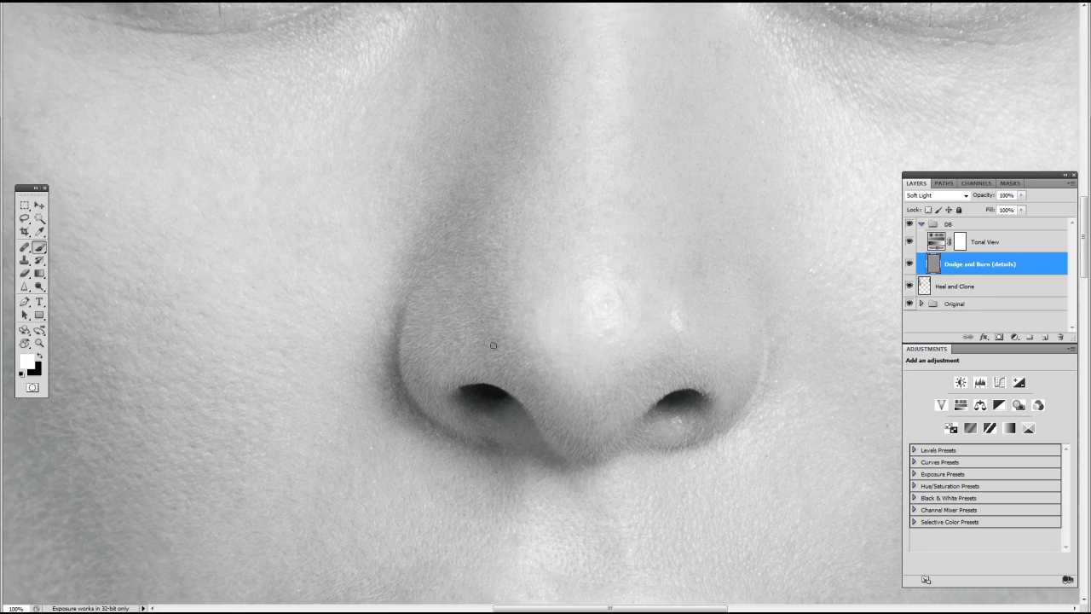
scroll(512, 315, "up", 1)
scroll(409, 358, "down", 2)
scroll(525, 237, "up", 2)
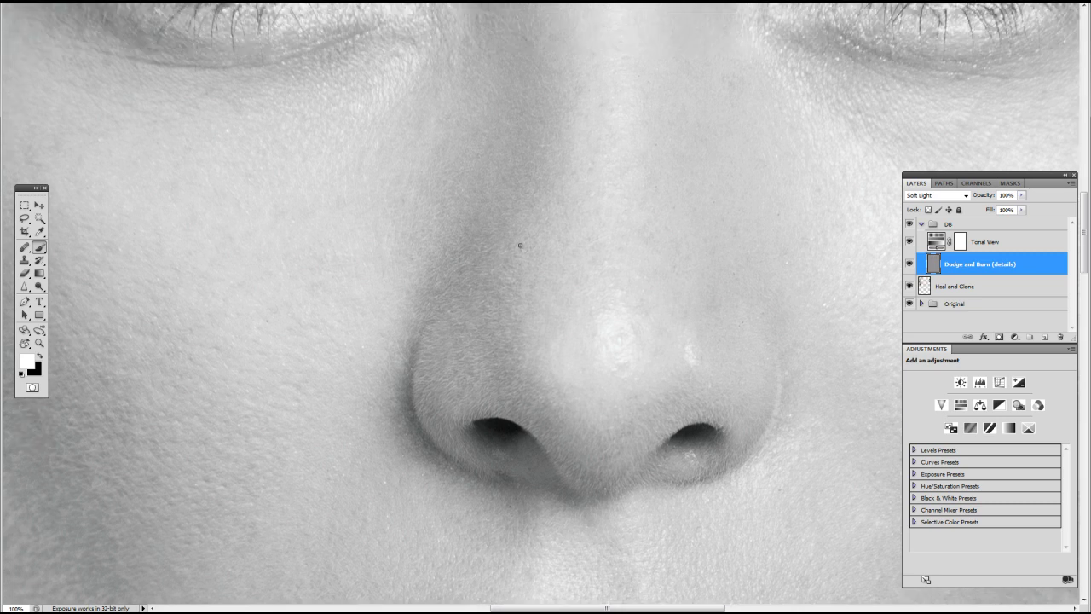
Step: Compare the nose strokes before and after using Ctrl+Z and the layer's visibility toggle
key("ctrl+minus")
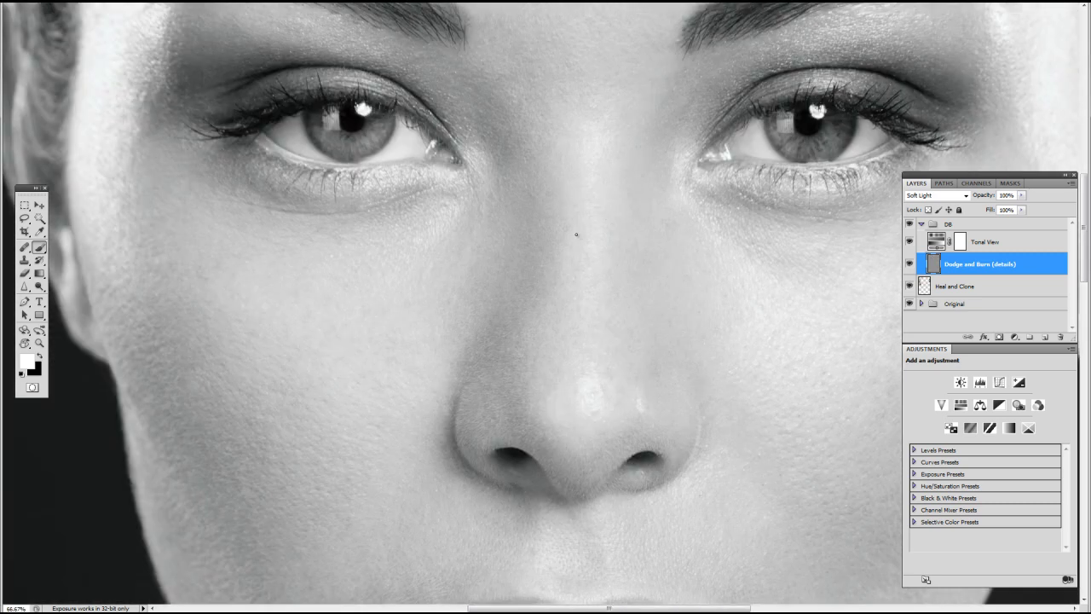
key("ctrl+z")
key("ctrl+z")
key("ctrl+z")
key("ctrl+z")
key("ctrl+z")
key("ctrl+z")
key("ctrl+z")
scroll(501, 337, "up", 1)
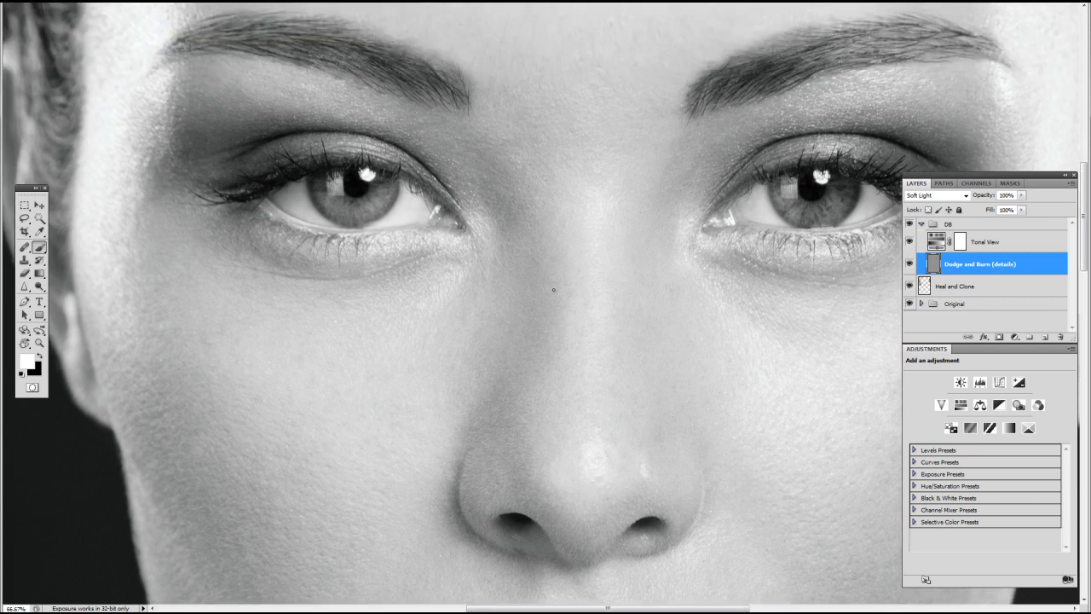
key("ctrl+z")
key("ctrl+z")
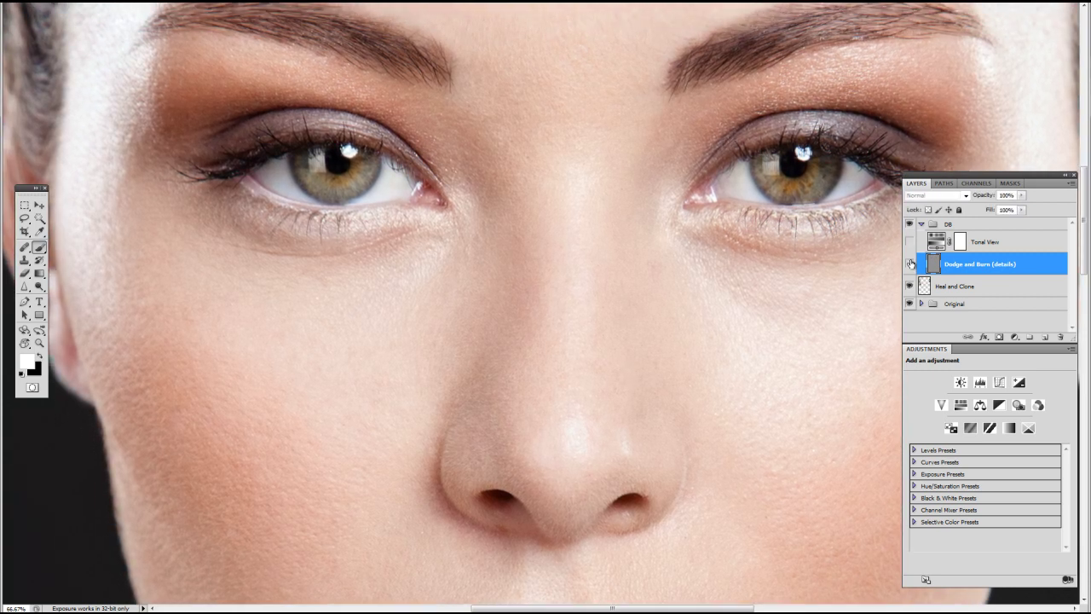
left_click(909, 263)
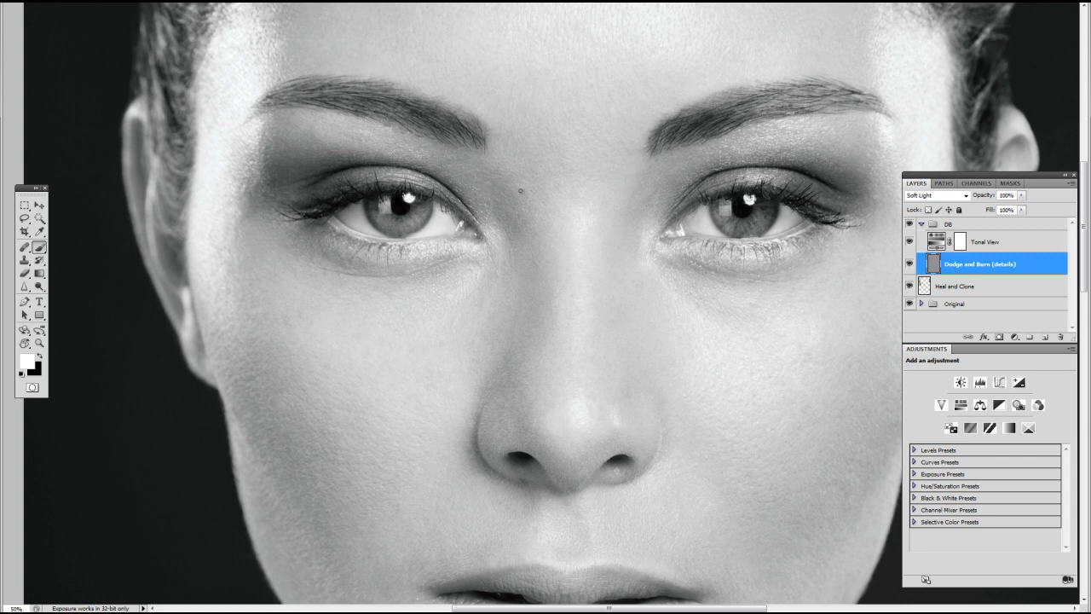
Step: Rotate the view around the eye and burn the eye socket in black
key("r")
left_click_drag(691, 264, 422, 458)
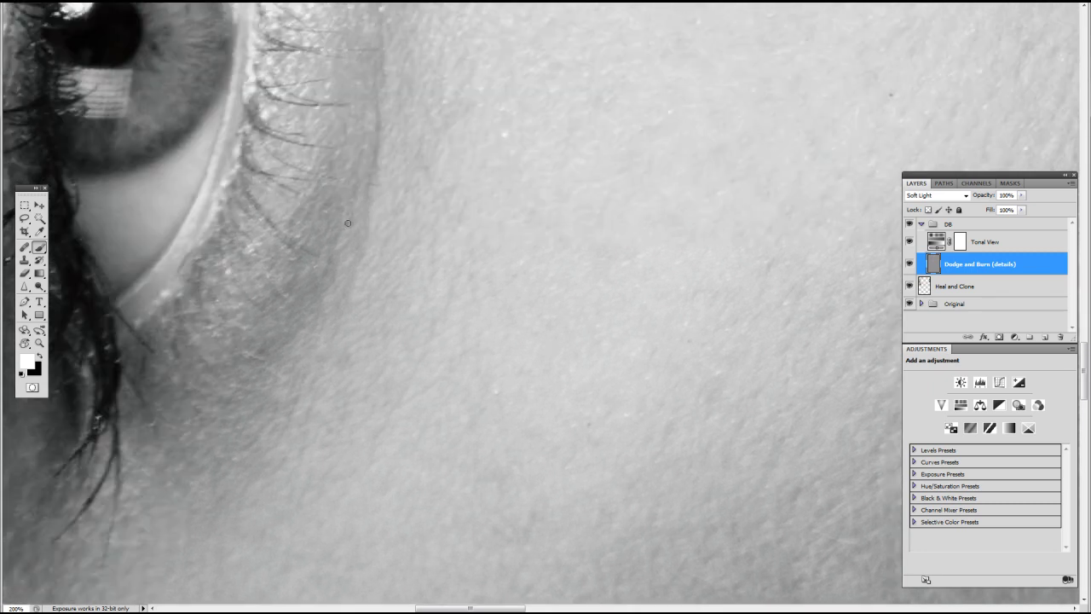
key("ctrl+minus")
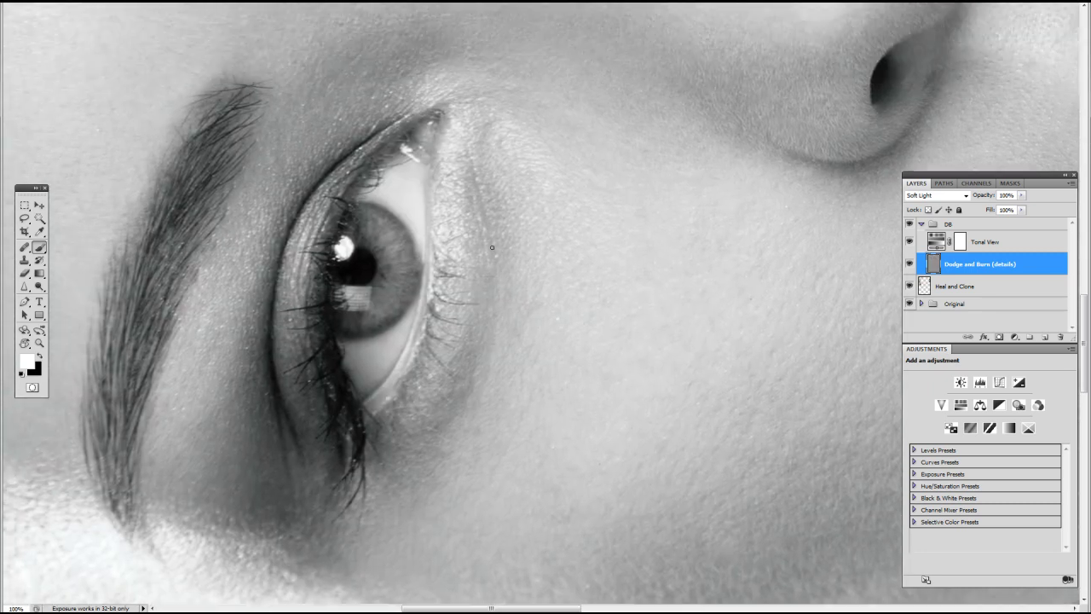
key("x")
key("x")
key("x")
key("x")
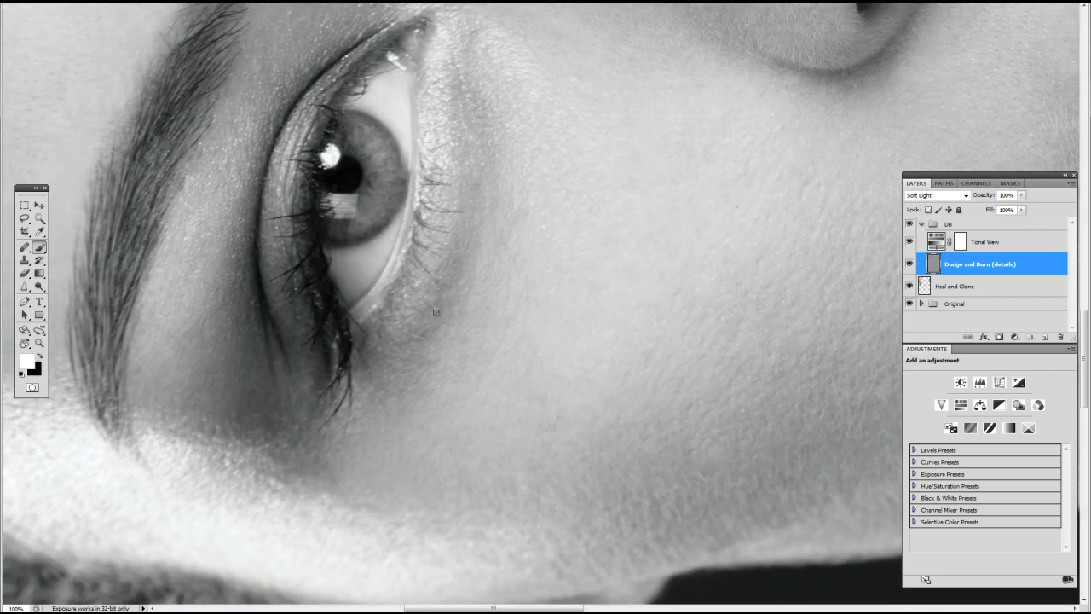
key("ctrl+minus")
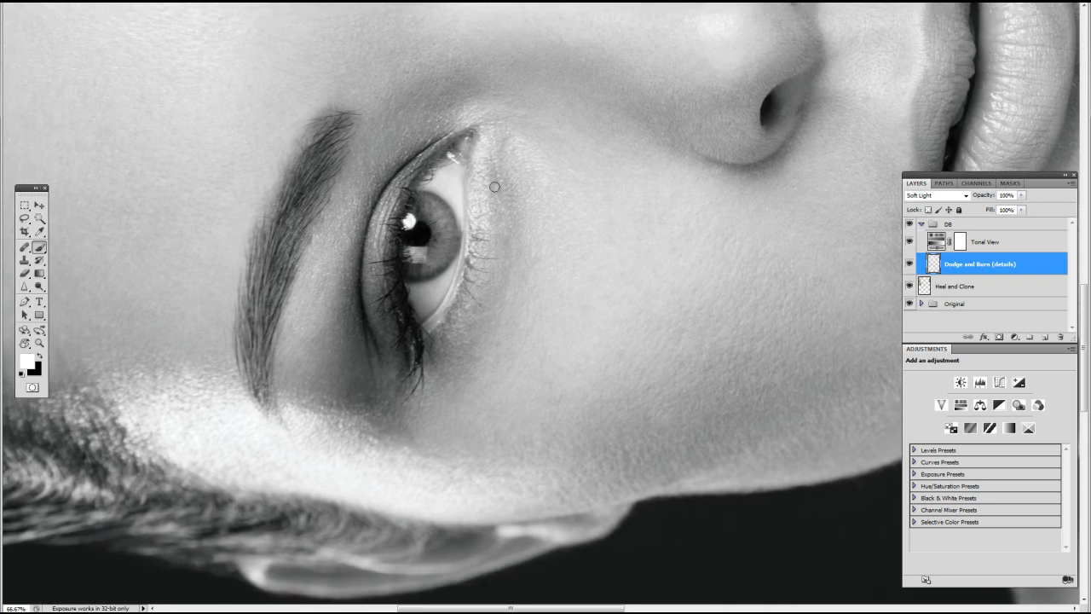
scroll(501, 196, "down", 2)
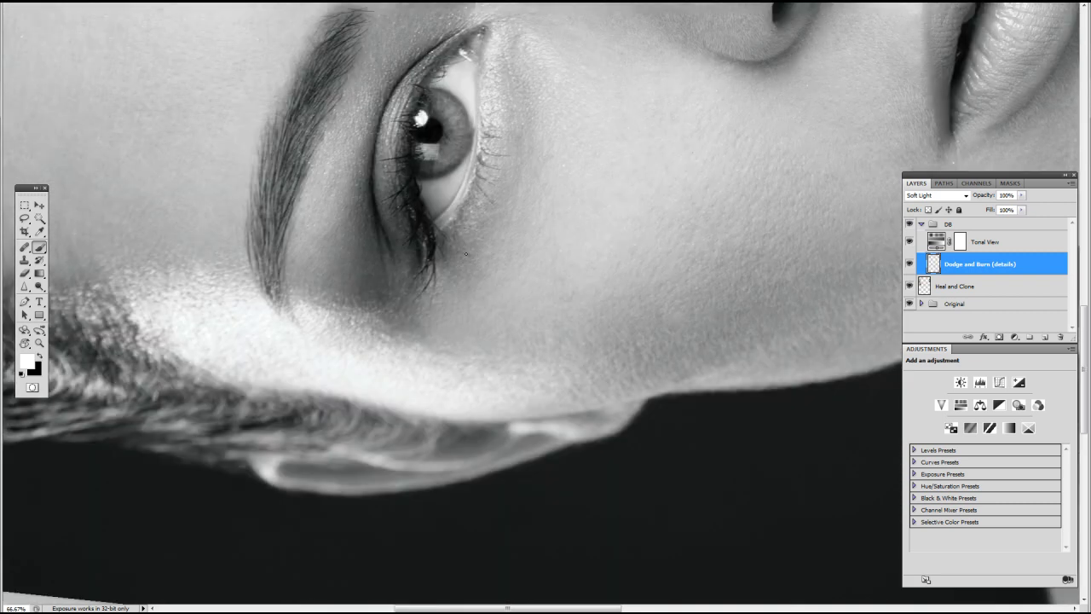
scroll(474, 257, "up", 1)
scroll(486, 254, "up", 1)
key("ctrl+minus")
key("ctrl+minus")
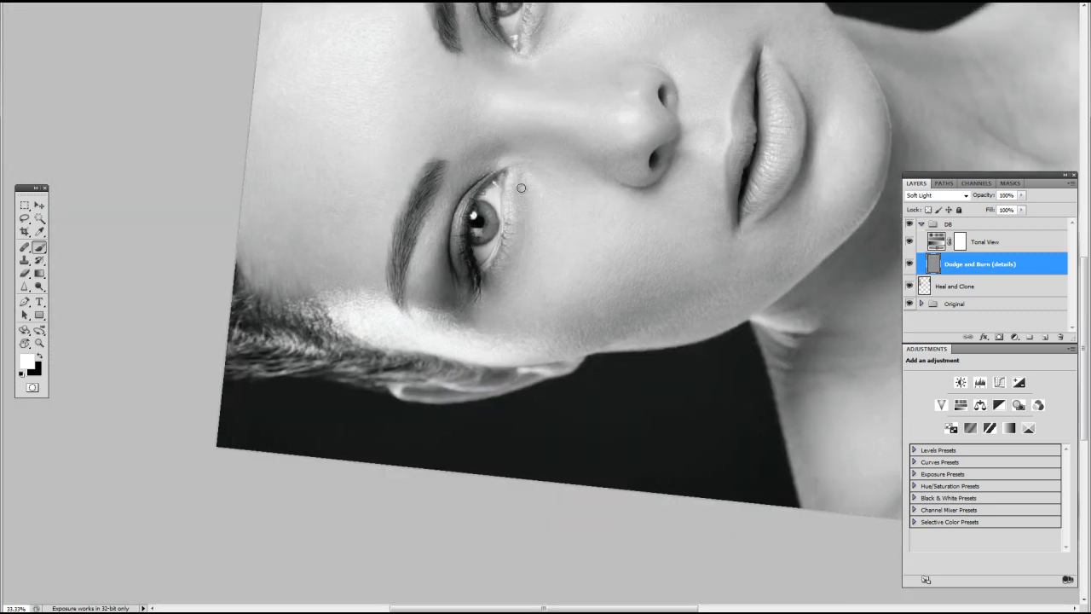
key("ctrl+plus")
key("ctrl+plus")
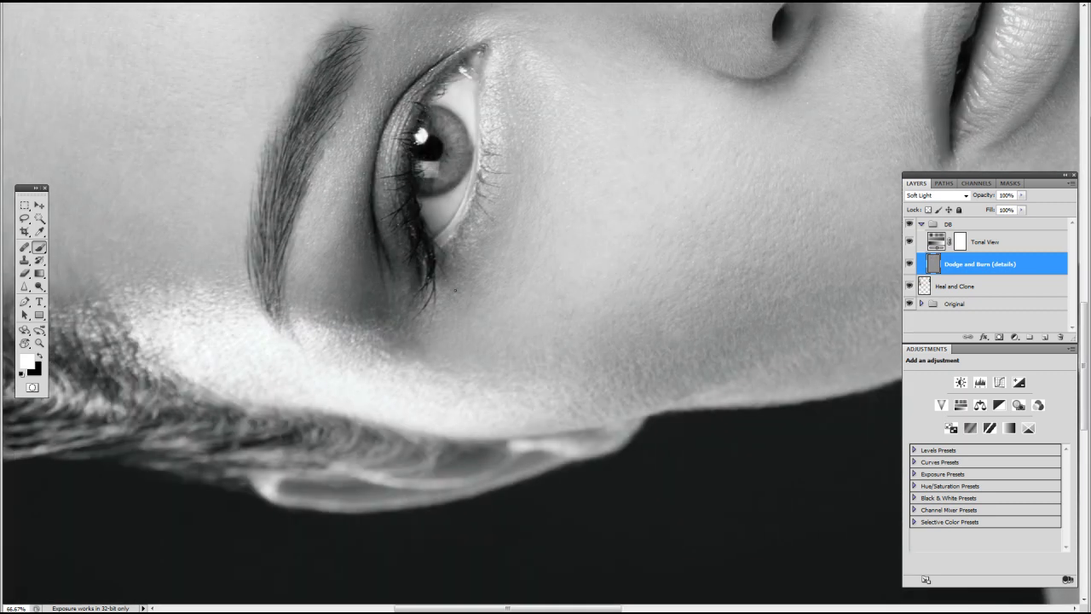
Step: Refine the upper eye and lower lid with alternating white and black strokes
key("ctrl+minus")
key("ctrl+minus")
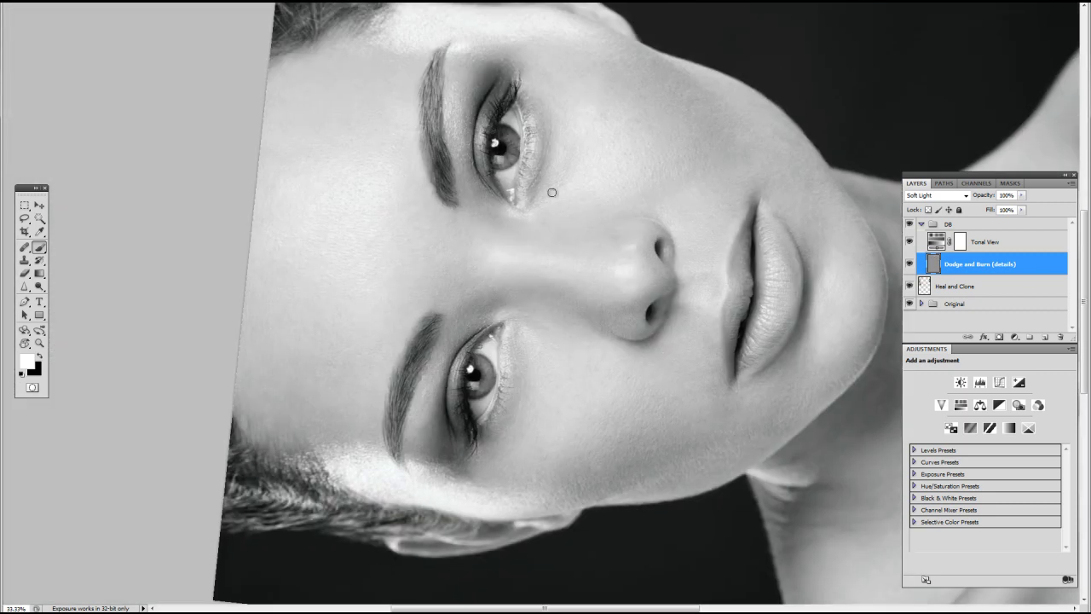
scroll(586, 152, "up", 1)
scroll(571, 167, "up", 1)
scroll(559, 184, "up", 1)
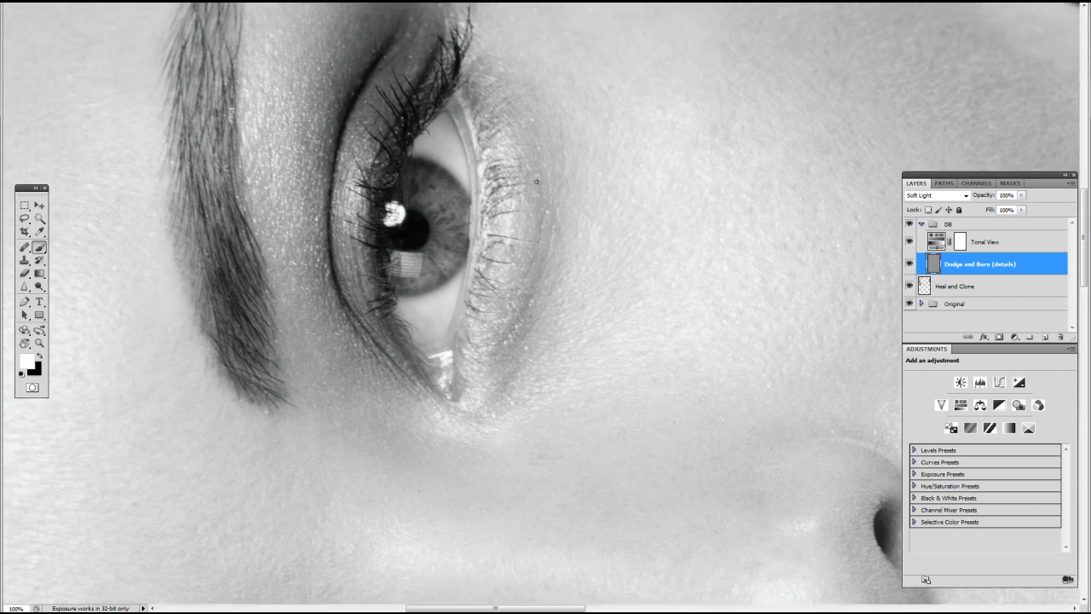
left_click_drag(557, 210, 576, 217)
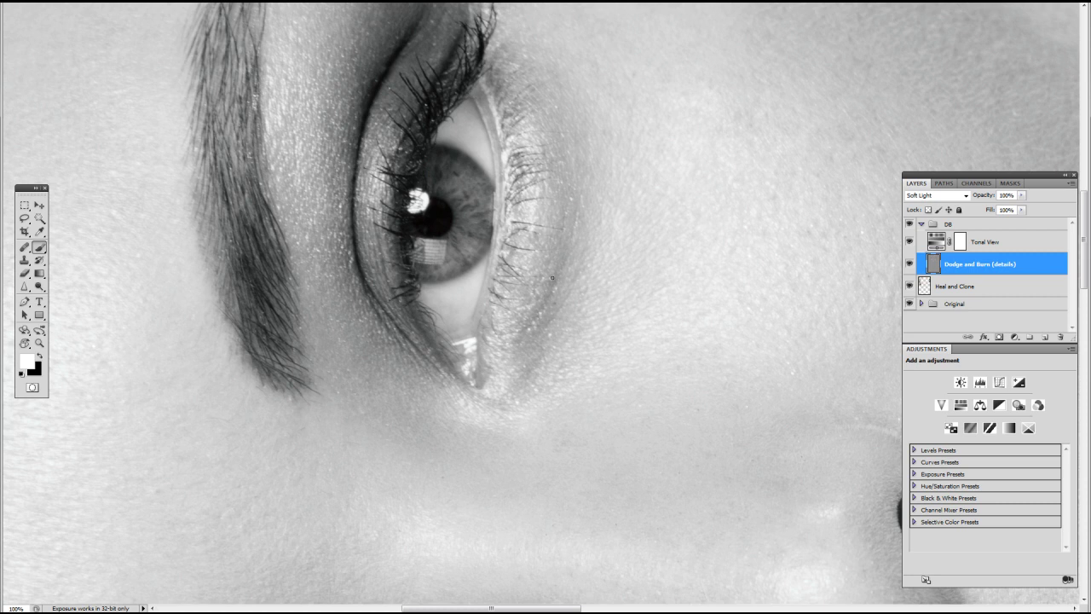
key("x")
key("x")
key("x")
key("x")
key("ctrl+minus")
key("x")
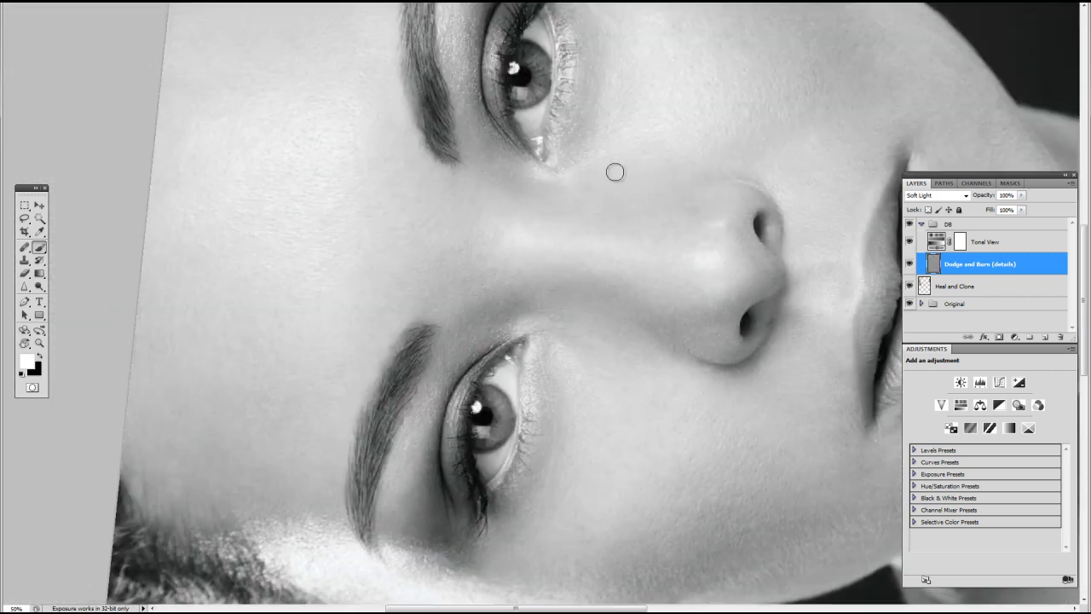
left_click_drag(546, 300, 574, 237)
key("ctrl+plus")
key("x")
key("ctrl+minus")
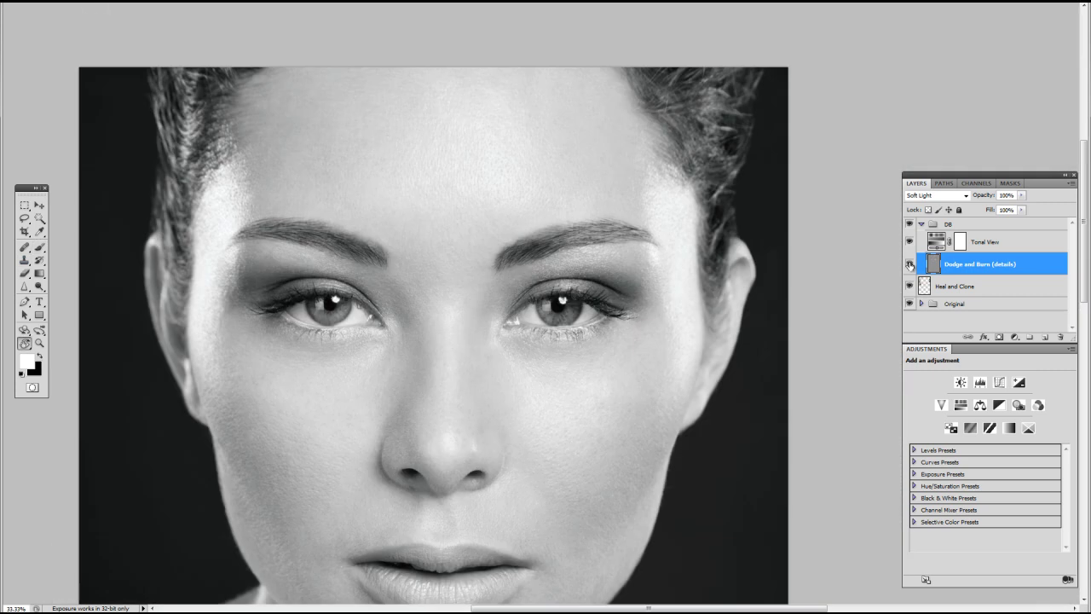
left_click(908, 241)
key("ctrl+plus")
left_click(693, 331)
left_click_drag(694, 331, 694, 332)
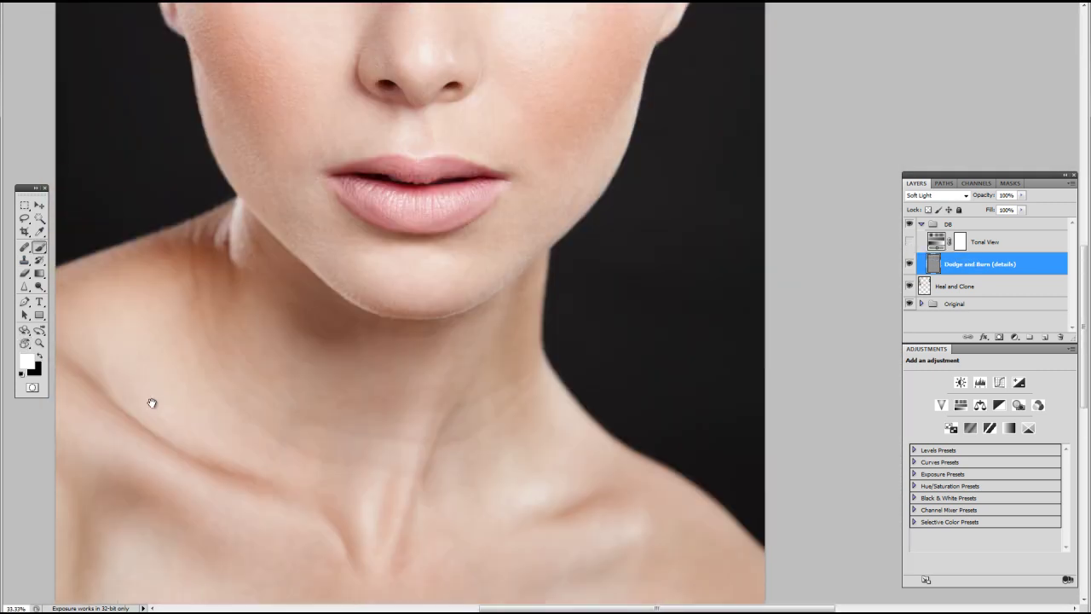
left_click(909, 241)
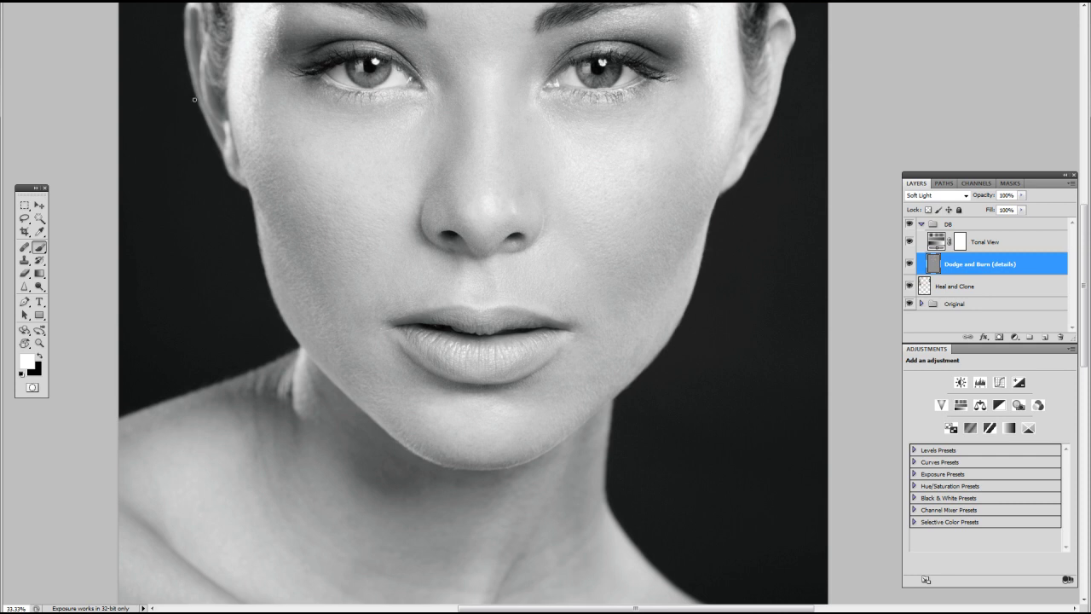
scroll(311, 243, "up", 2)
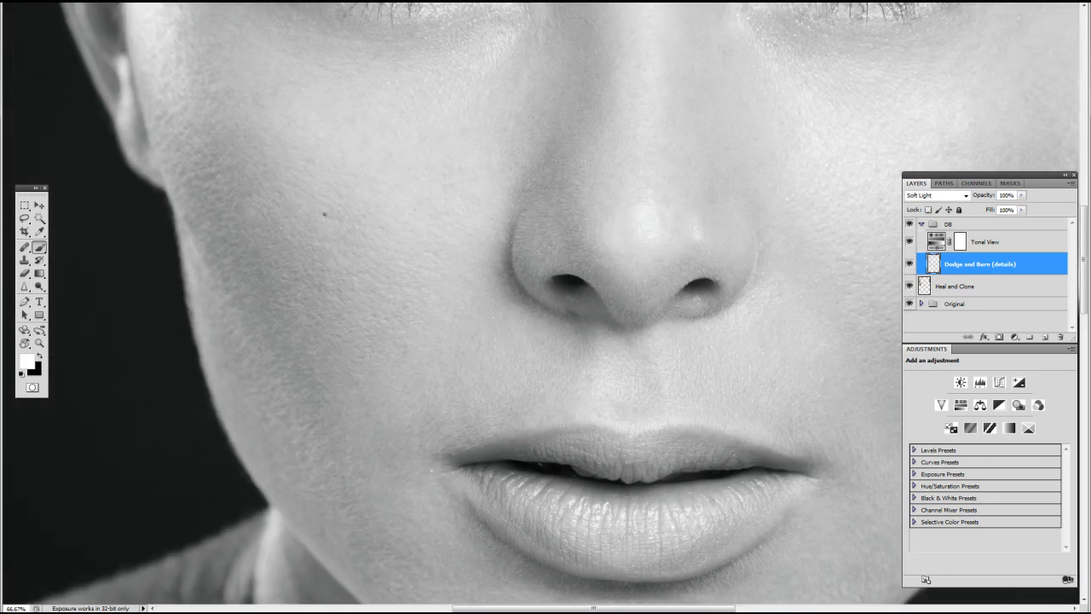
left_click_drag(312, 209, 297, 224)
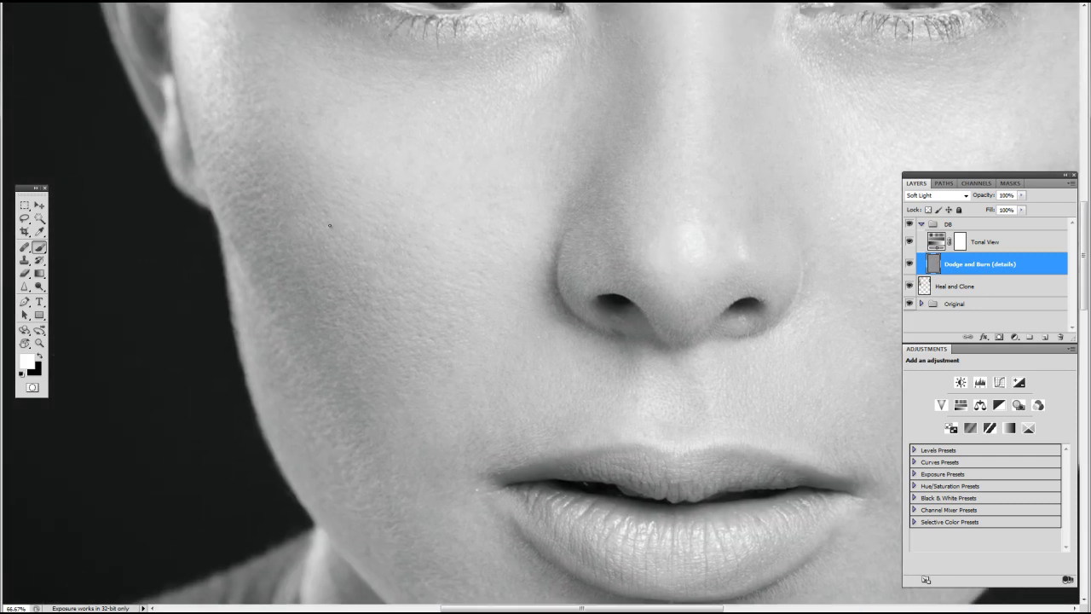
scroll(369, 339, "down", 2)
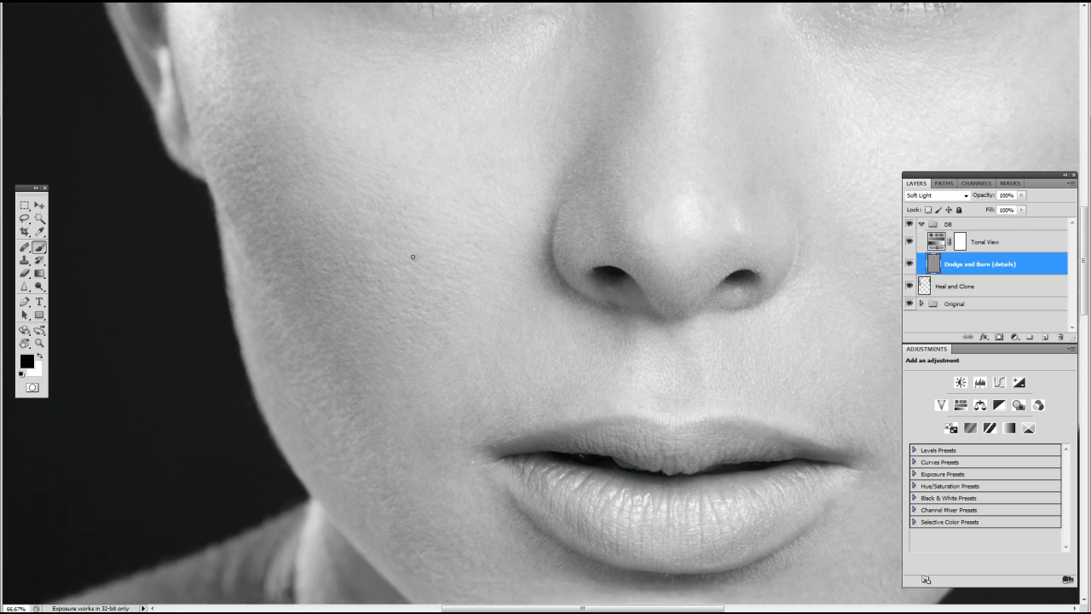
scroll(398, 263, "right", 5)
scroll(742, 194, "down", 2)
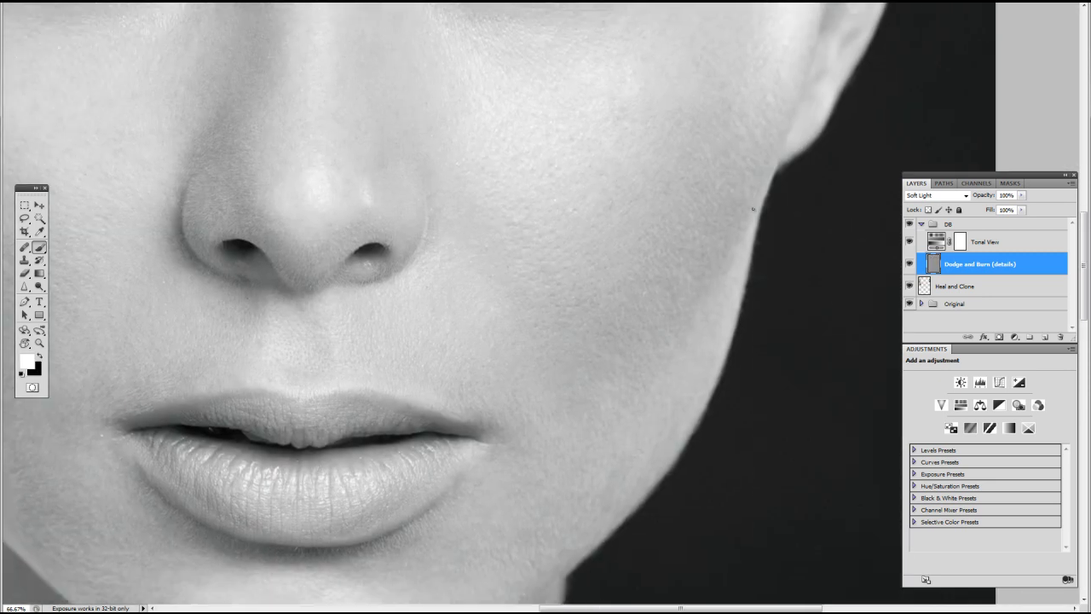
scroll(762, 171, "down", 2)
scroll(671, 268, "down", 3)
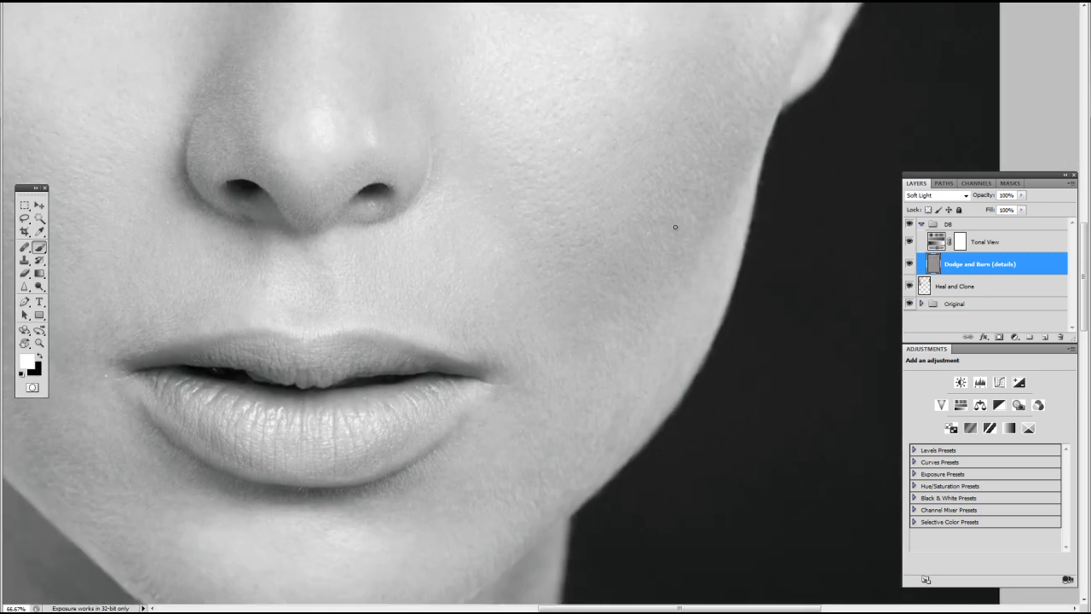
scroll(612, 361, "down", 5)
scroll(611, 360, "left", 3)
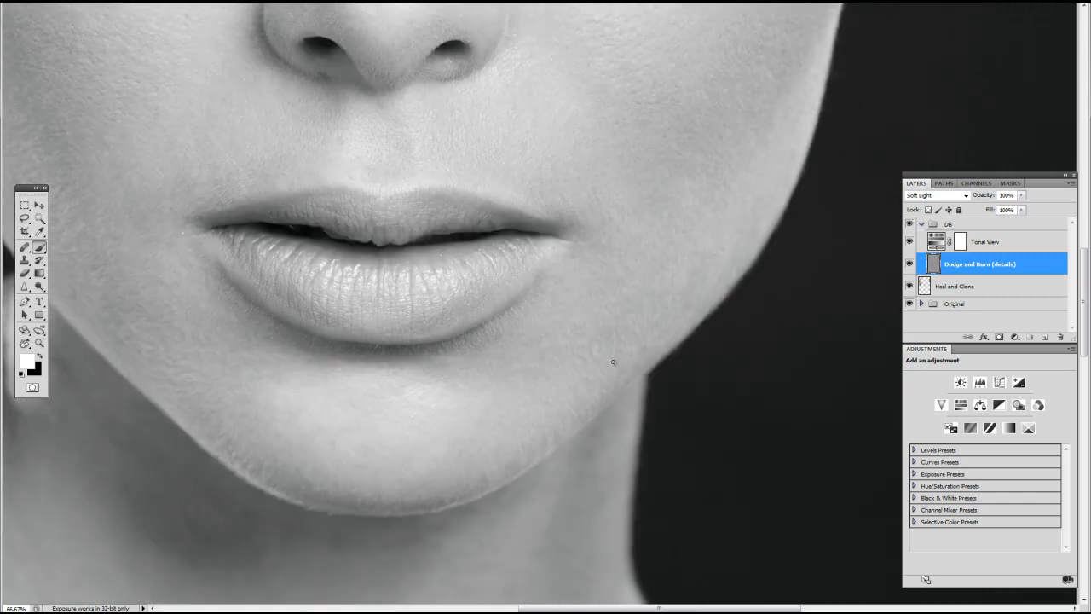
scroll(599, 280, "up", 2)
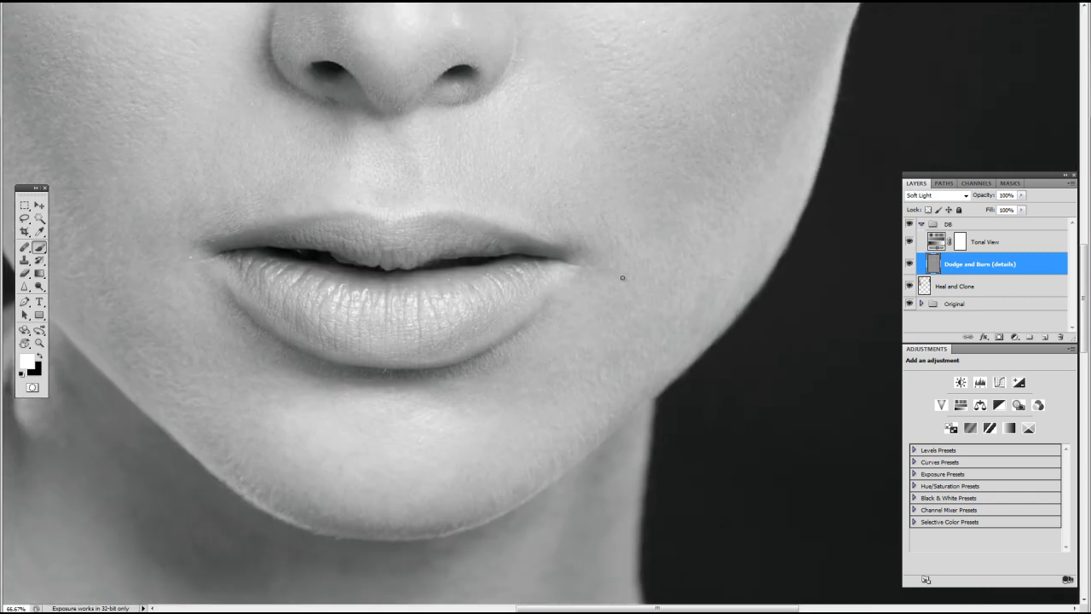
scroll(577, 254, "left", 3)
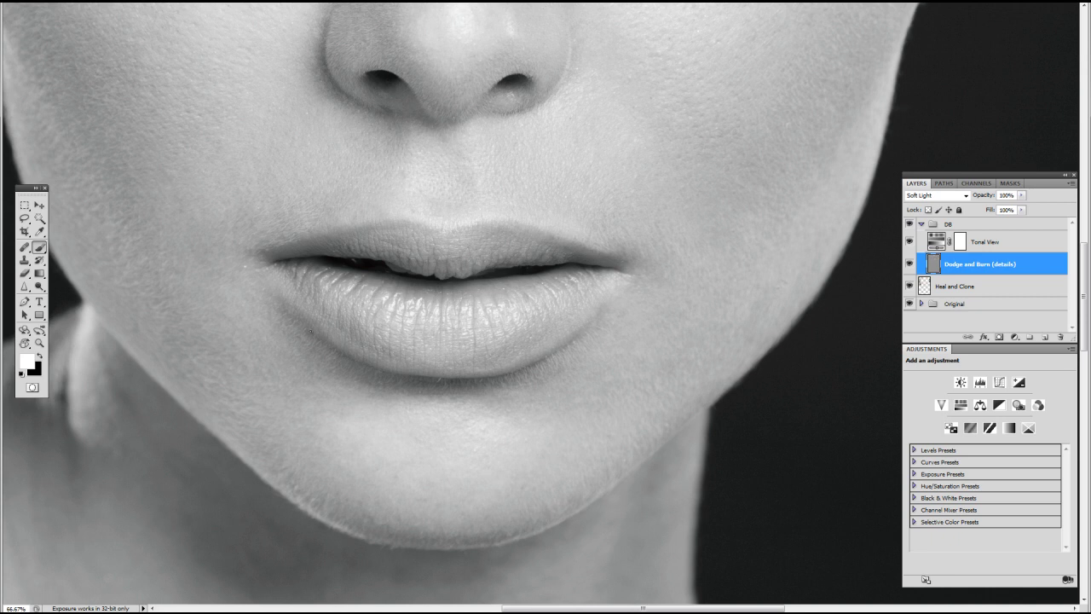
scroll(341, 316, "down", 2)
scroll(365, 298, "left", 2)
scroll(490, 441, "down", 2)
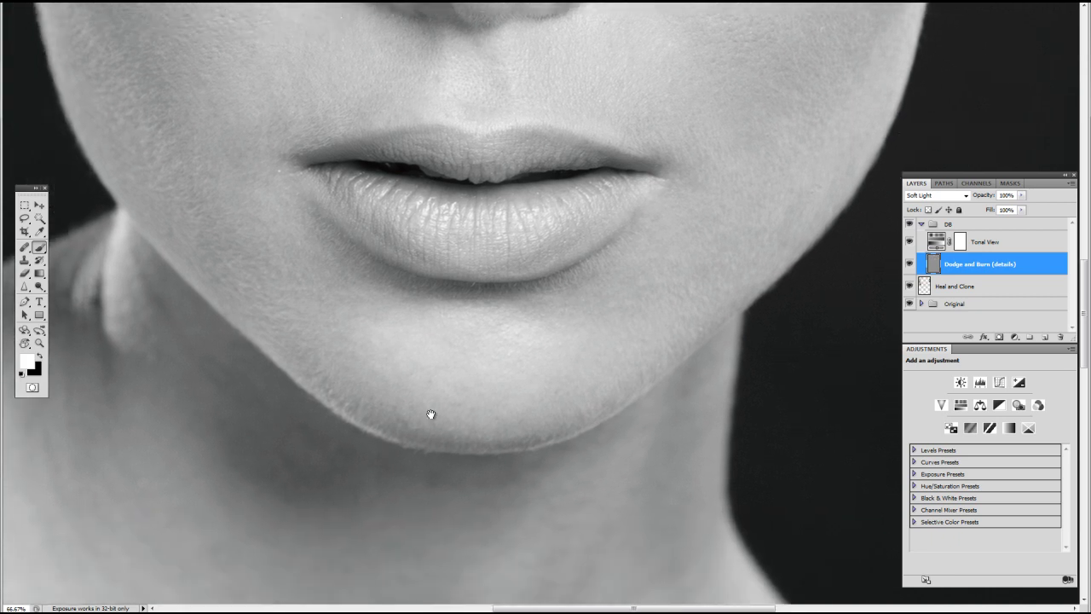
scroll(432, 421, "down", 2)
scroll(418, 396, "left", 1)
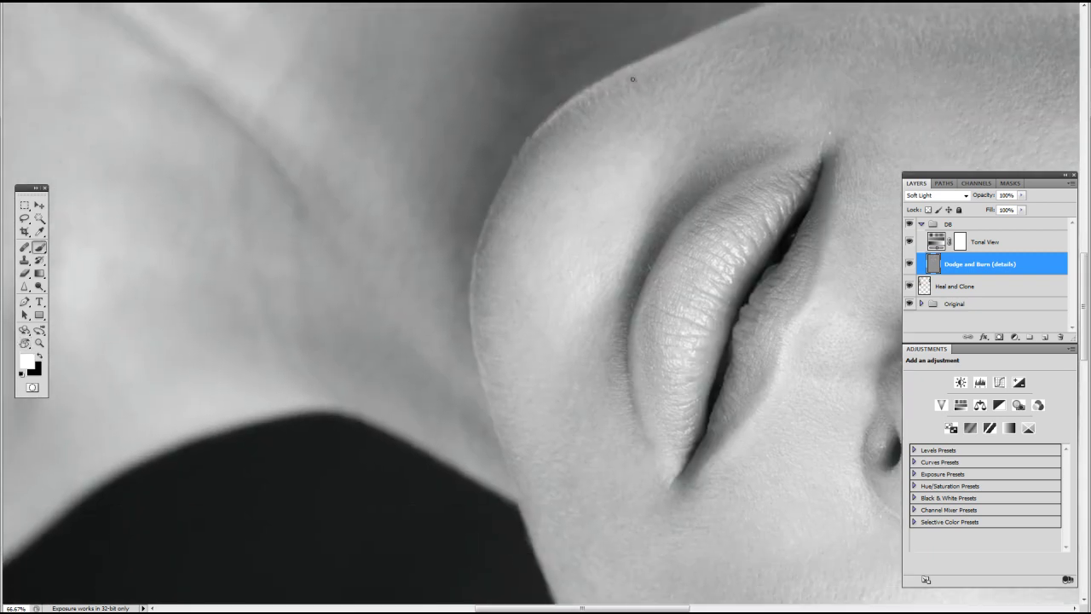
Step: Brighten the upper lip with a light white stroke and touch it up in black
scroll(577, 139, "down", 1)
scroll(611, 114, "right", 3)
left_click_drag(611, 115, 604, 129)
scroll(645, 120, "down", 1)
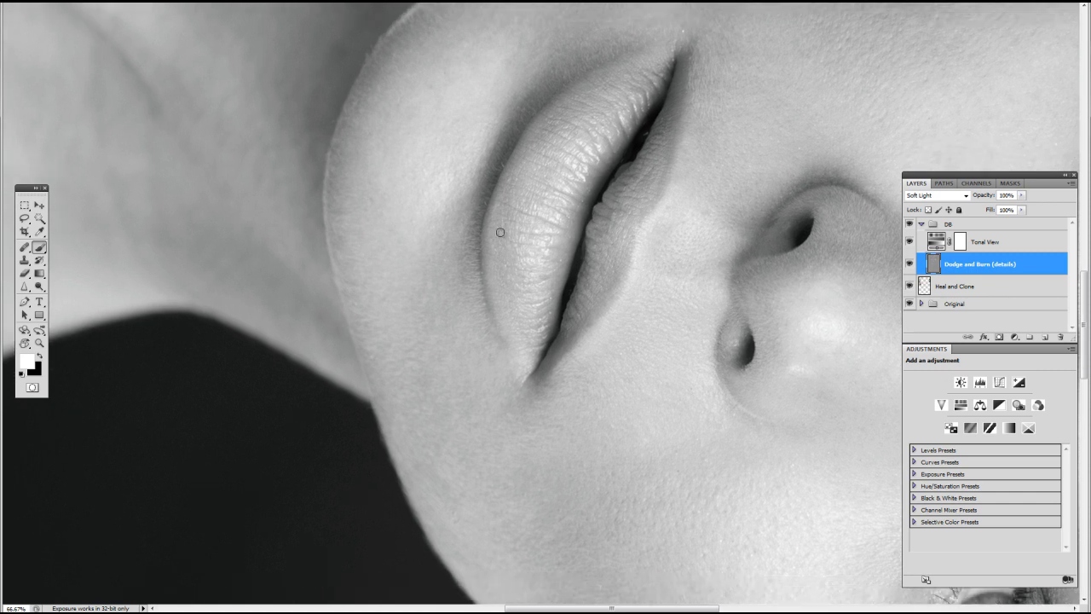
key("x")
scroll(512, 307, "right", 3)
scroll(470, 400, "up", 1)
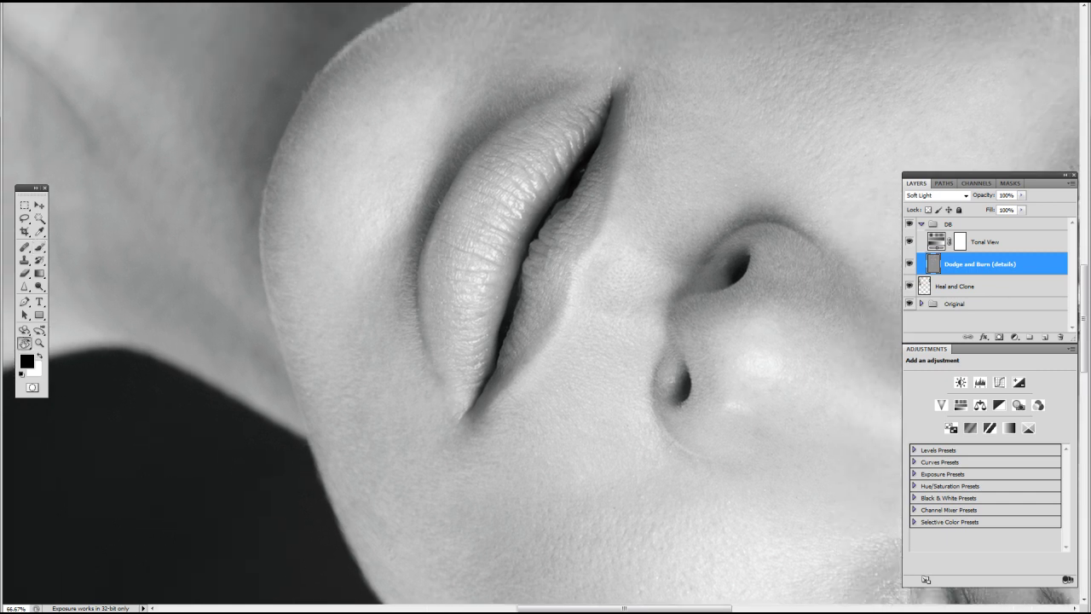
key("ctrl+minus")
key("ctrl+minus")
key("x")
scroll(337, 358, "down", 2)
Step: Rotate the view to follow the neck's angle and dodge the neck
left_click_drag(338, 358, 378, 158)
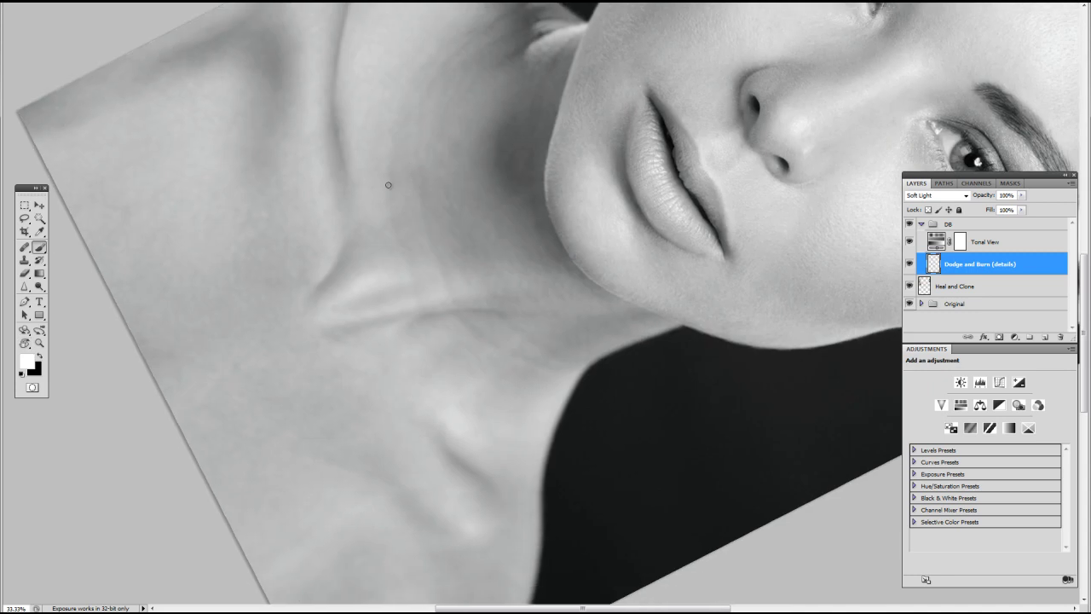
key("b")
scroll(401, 153, "down", 1)
scroll(417, 115, "down", 1)
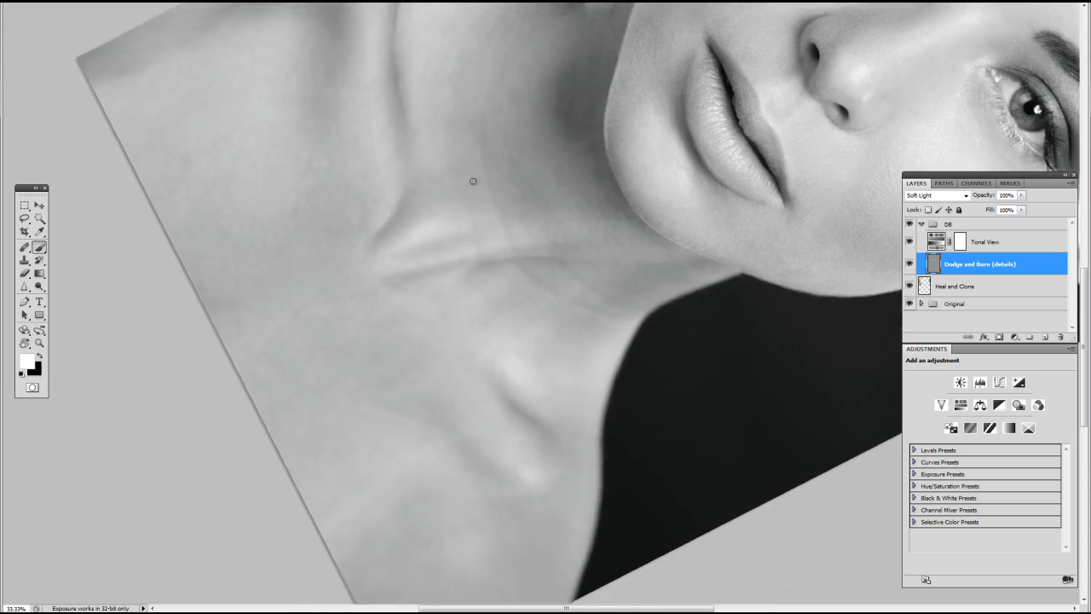
scroll(477, 161, "up", 1)
scroll(541, 68, "down", 1)
scroll(573, 100, "up", 1)
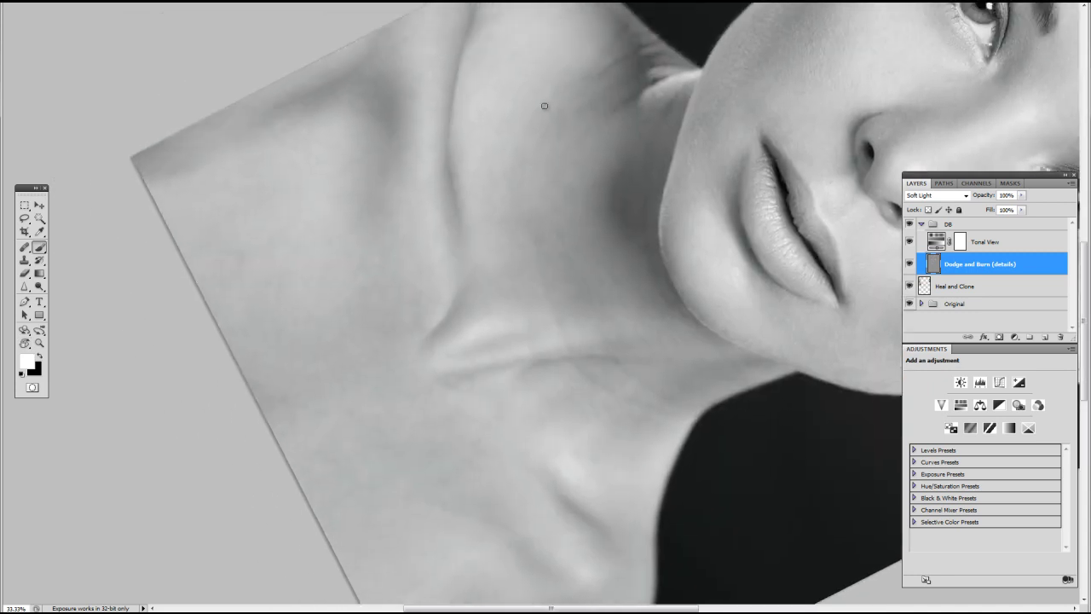
scroll(574, 101, "up", 1)
scroll(627, 110, "up", 1)
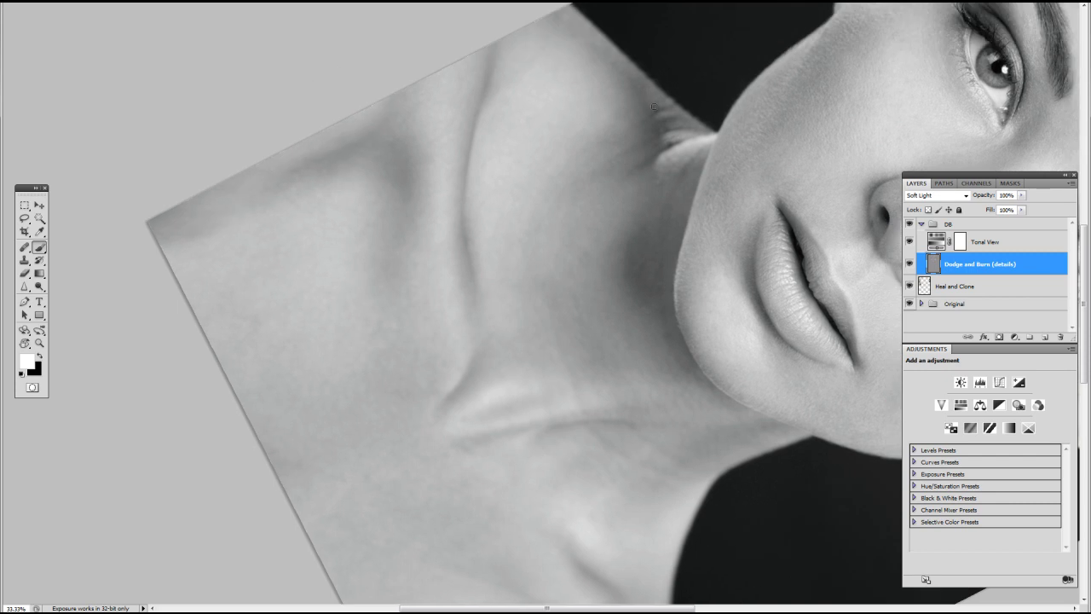
scroll(508, 251, "up", 1)
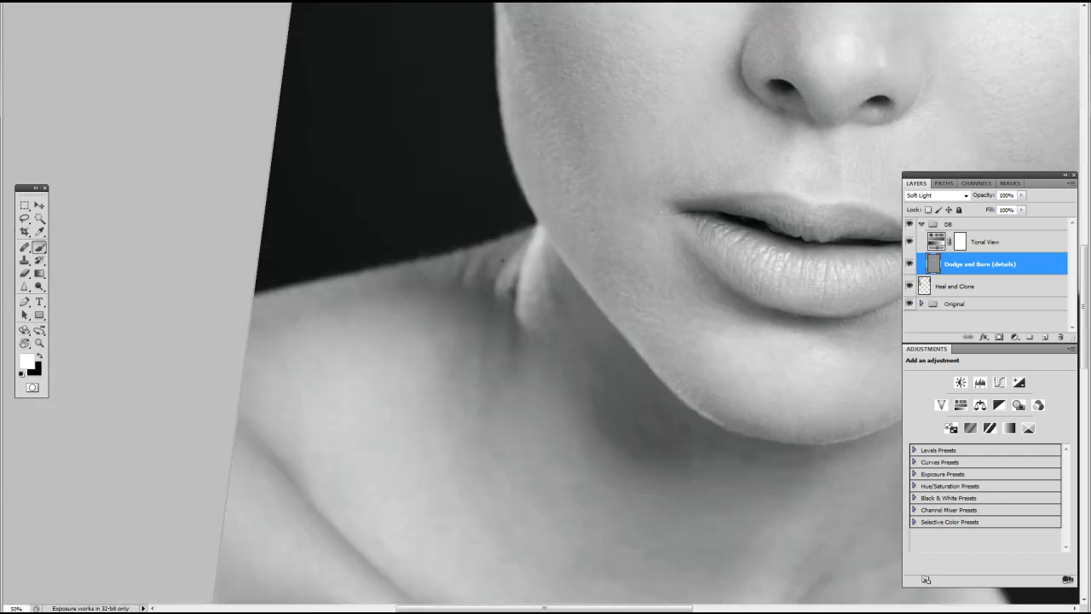
scroll(526, 270, "up", 1)
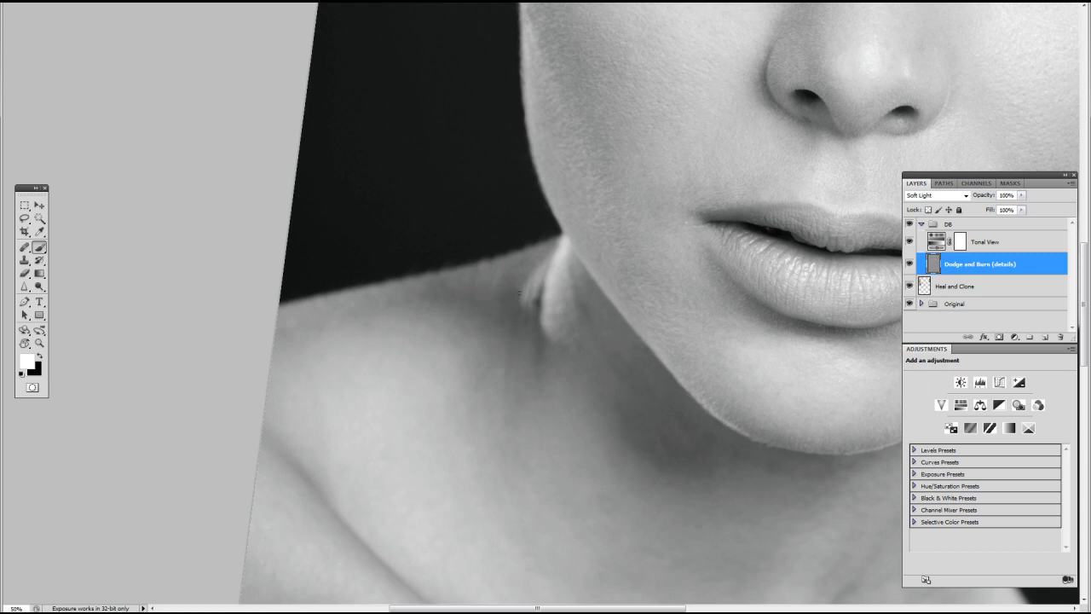
scroll(483, 153, "down", 1)
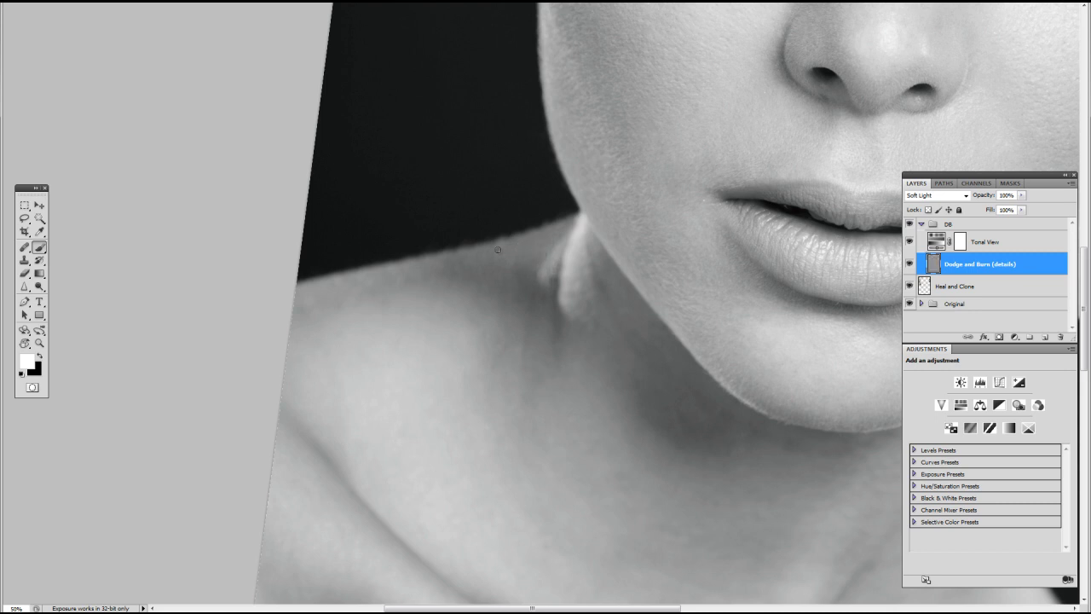
Step: Dodge and burn the collarbones, then reset the rotated view to upright
mouse_move(533, 262)
left_mouse_down()
mouse_move(353, 112)
mouse_move(490, 288)
left_mouse_up()
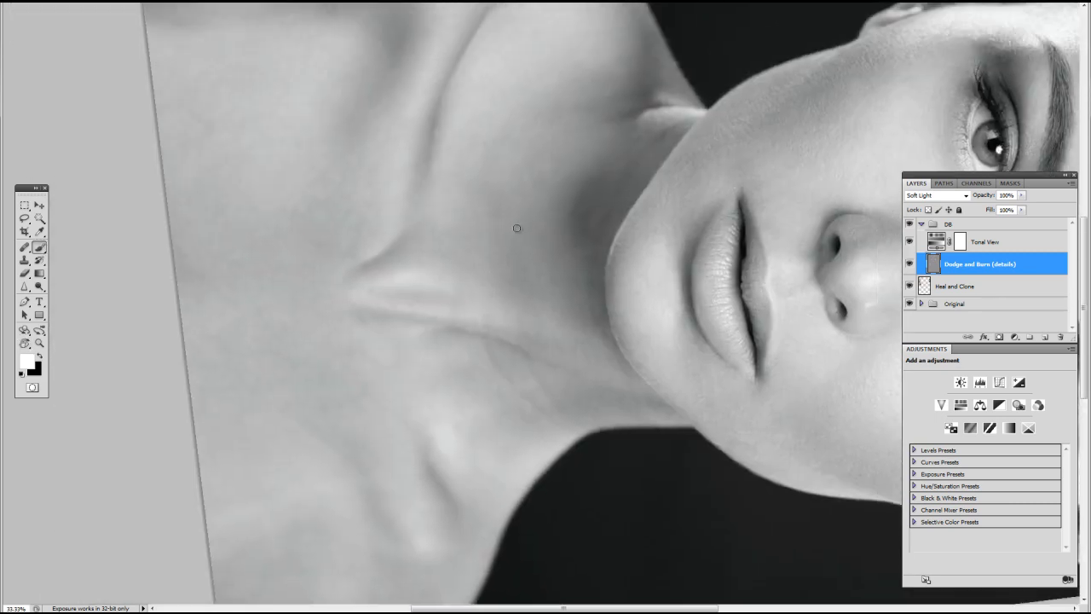
scroll(504, 266, "down", 2)
scroll(487, 254, "down", 2)
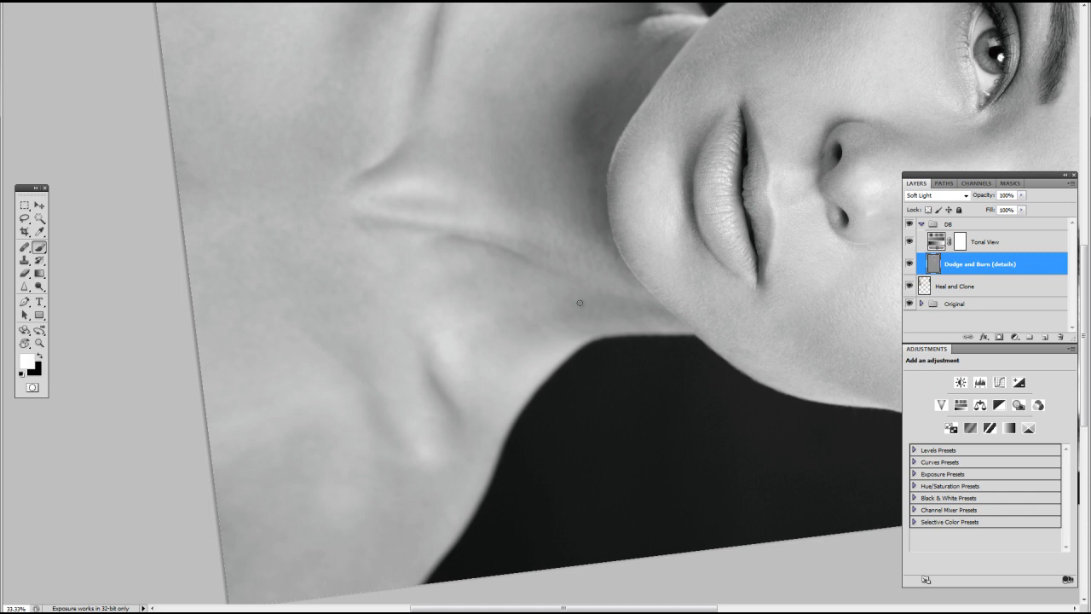
scroll(601, 226, "up", 4)
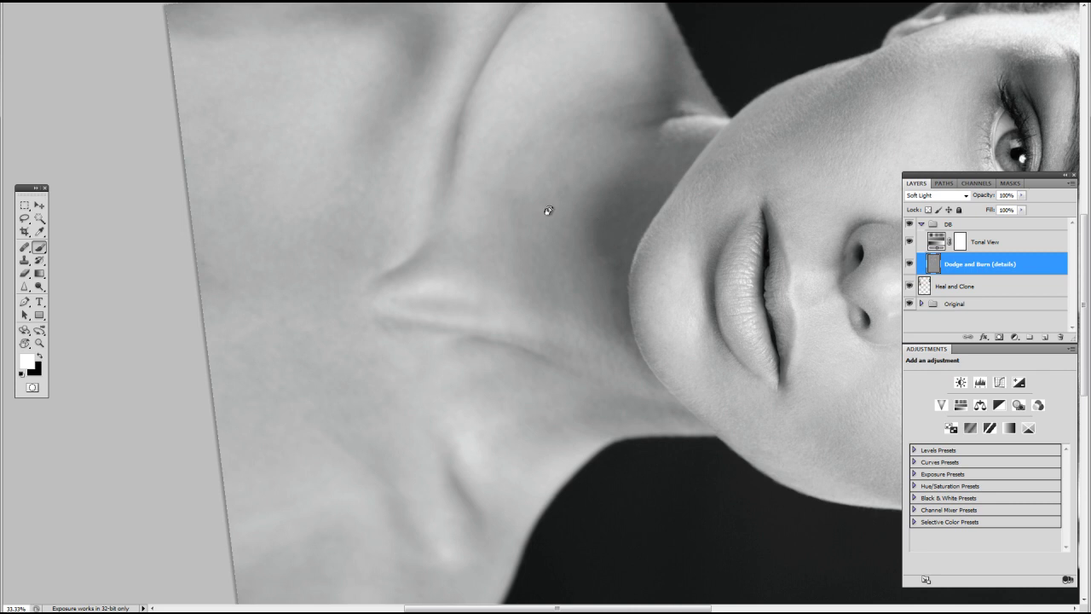
key("r")
key("Escape")
key("b")
key("x")
key("x")
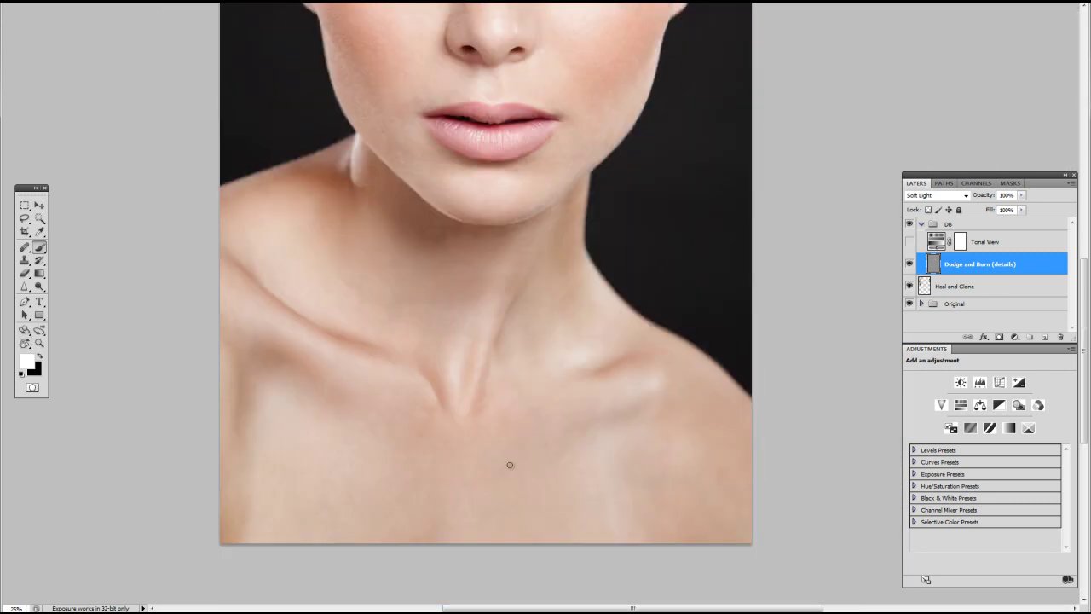
Step: Dodge and burn the chest below the collarbones, swapping between black and white
scroll(511, 502, "up", 2)
scroll(443, 460, "up", 4)
scroll(562, 362, "up", 2)
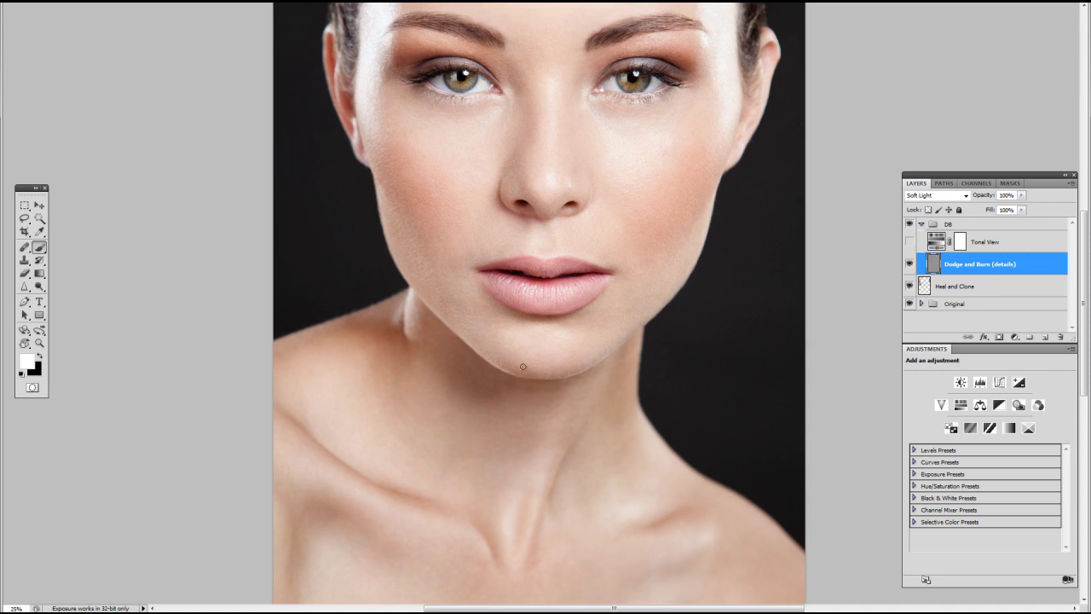
scroll(592, 348, "up", 3)
scroll(609, 282, "left", 2)
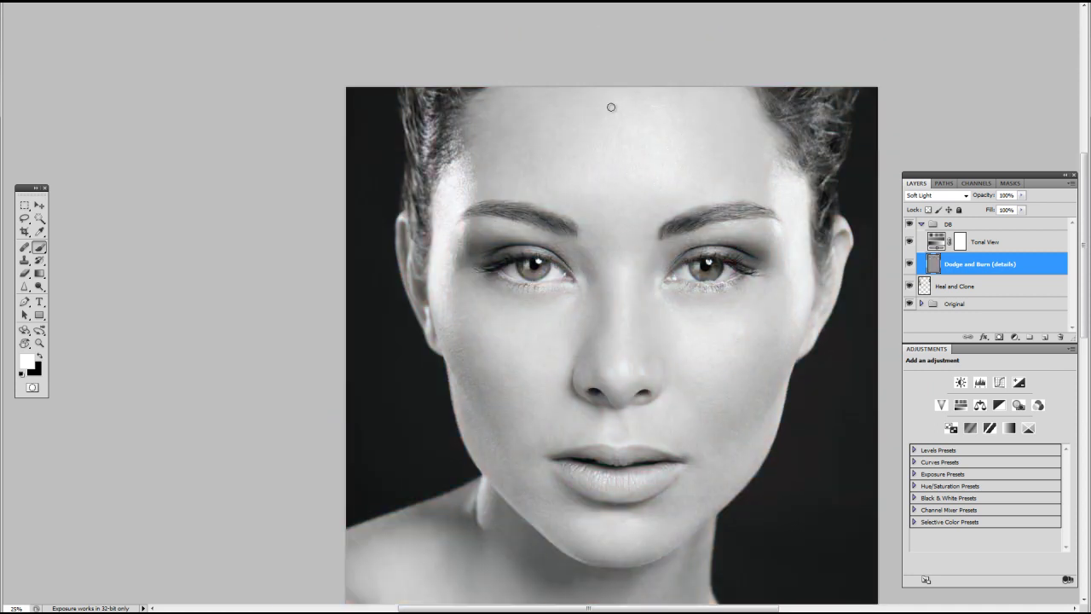
key("x")
scroll(676, 90, "down", 5)
scroll(672, 504, "down", 2)
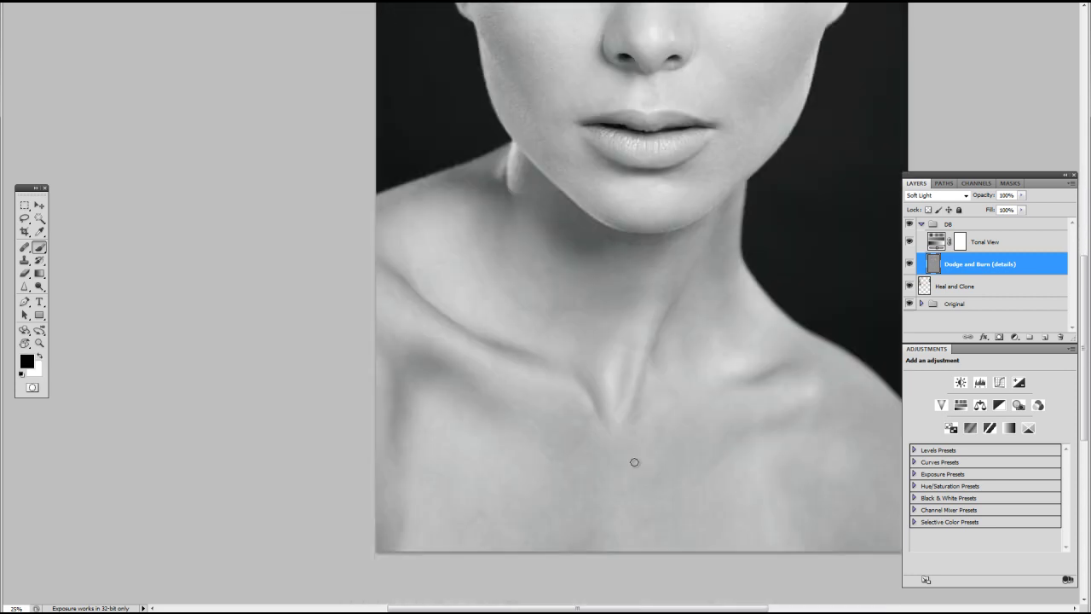
key("x")
Step: Finish touching up the chest and neck, then hide Tonal View to show colour
scroll(562, 498, "down", 1)
scroll(563, 498, "left", 2)
scroll(707, 324, "up", 2)
scroll(708, 324, "right", 1)
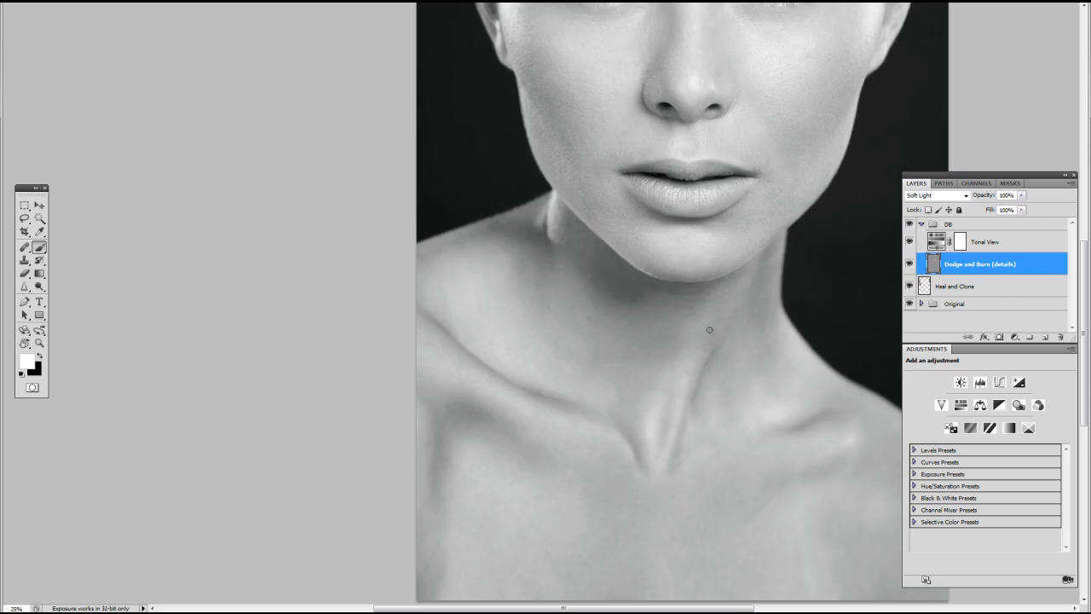
scroll(706, 306, "left", 1)
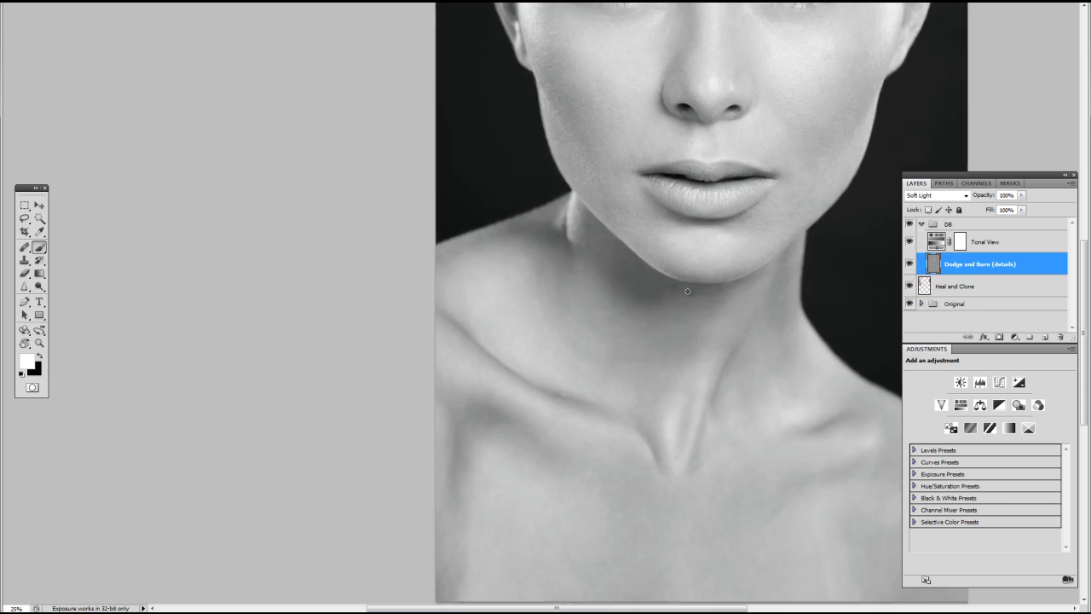
scroll(682, 307, "down", 3)
scroll(681, 307, "left", 1)
scroll(554, 477, "right", 3)
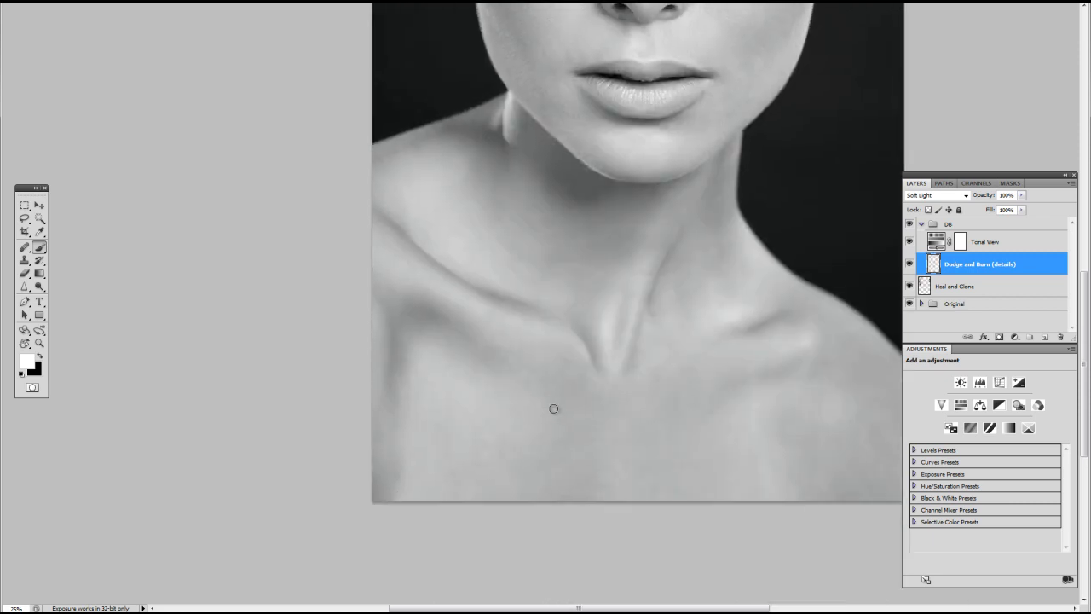
scroll(579, 373, "up", 3)
scroll(685, 301, "up", 2)
scroll(685, 302, "right", 1)
left_click(909, 241)
Step: Collapse the DB group and sample a skin tone from the face with the Eyedropper
left_click(950, 225)
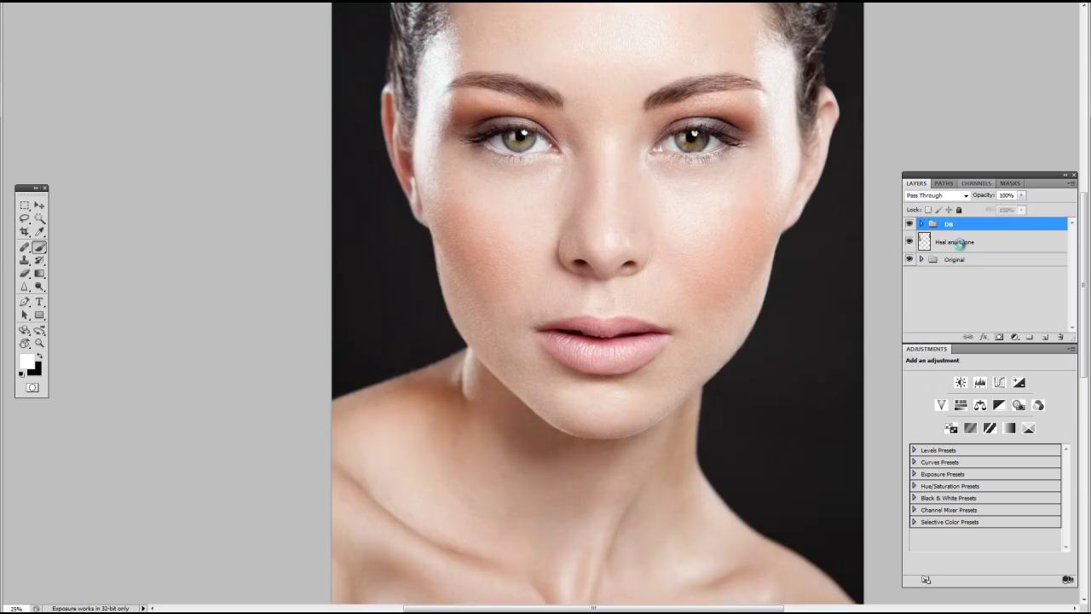
key("i")
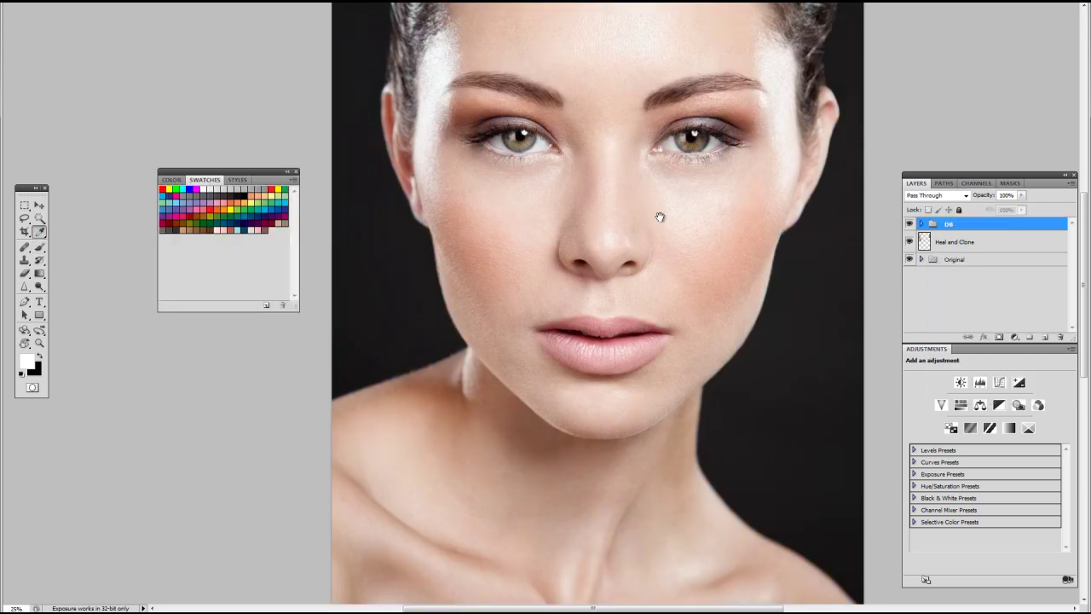
scroll(567, 187, "up", 2)
scroll(670, 289, "down", 4)
left_click(389, 396)
scroll(389, 396, "down", 2)
scroll(389, 395, "right", 1)
Step: Add a Gradient Map layer with skin-toned stops, one stop's location set to 26
left_click(1009, 427)
left_click(985, 384)
double_click(722, 468)
left_click(946, 283)
double_click(670, 468)
left_click(947, 284)
double_click(750, 516)
type("26")
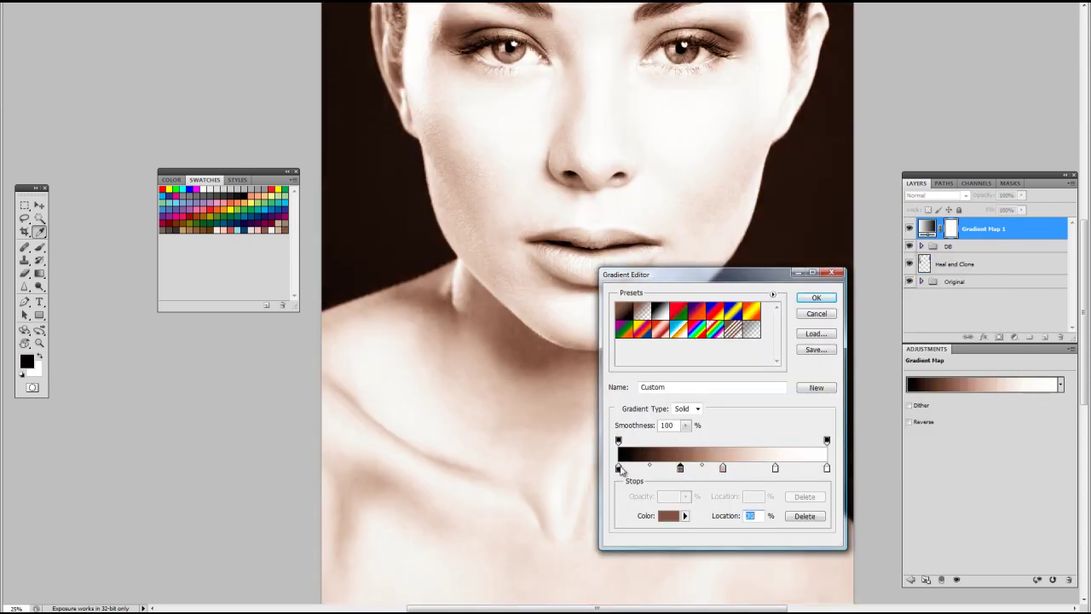
left_click(815, 297)
Step: Set the Gradient Map layer to Color blend mode at about 22% opacity
key("ctrl+0")
left_click(937, 195)
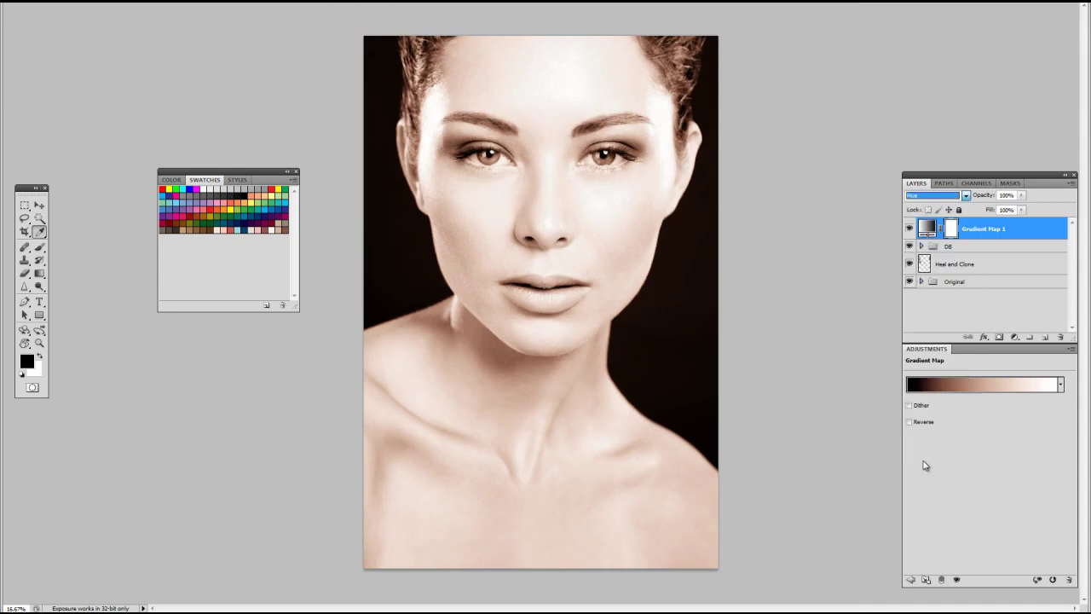
left_click(933, 467)
left_click_drag(1020, 196, 978, 209)
Step: Clone Stamp the skin around the lip corners, then sample a light peach skin tone
key("b")
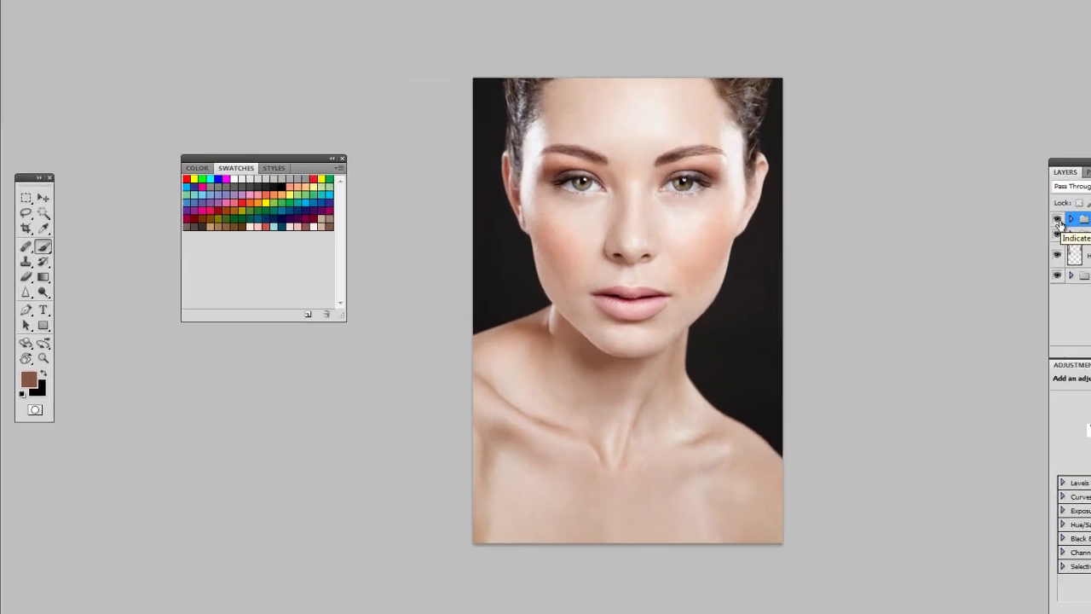
key("Escape")
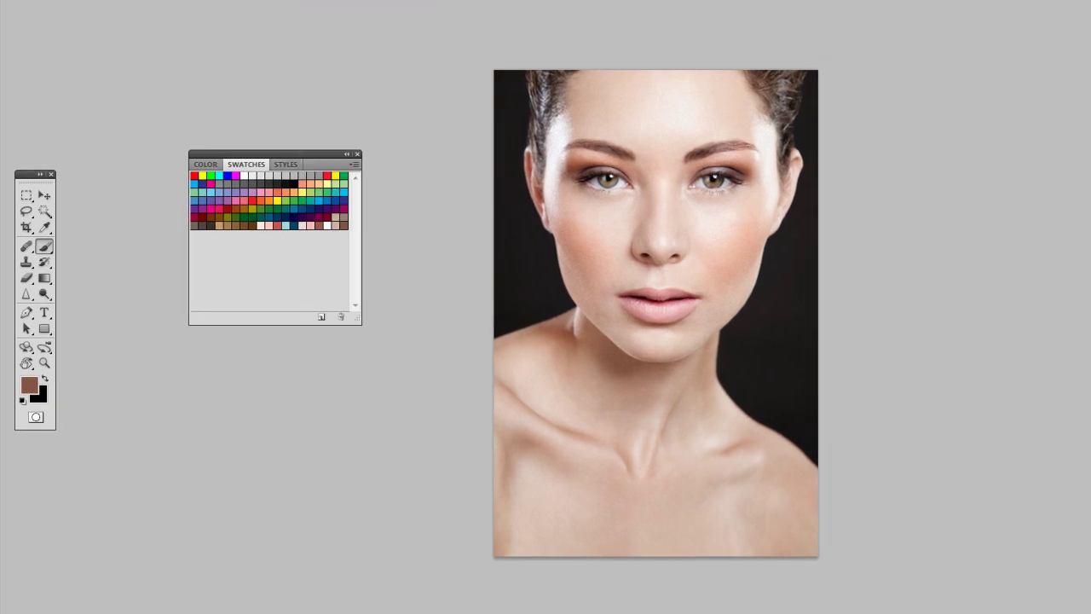
key("s")
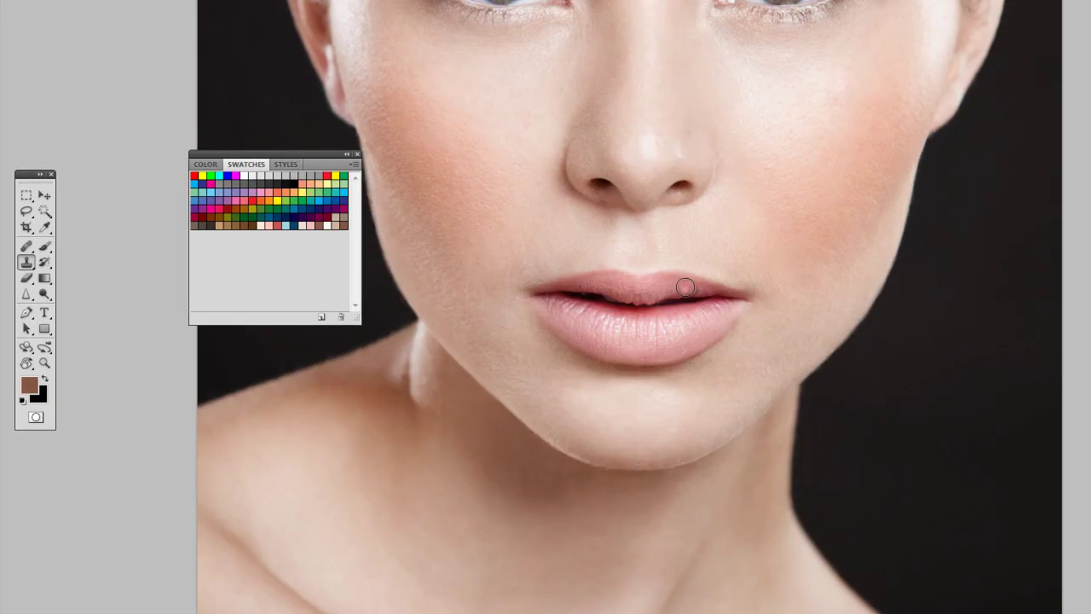
key("ctrl+plus")
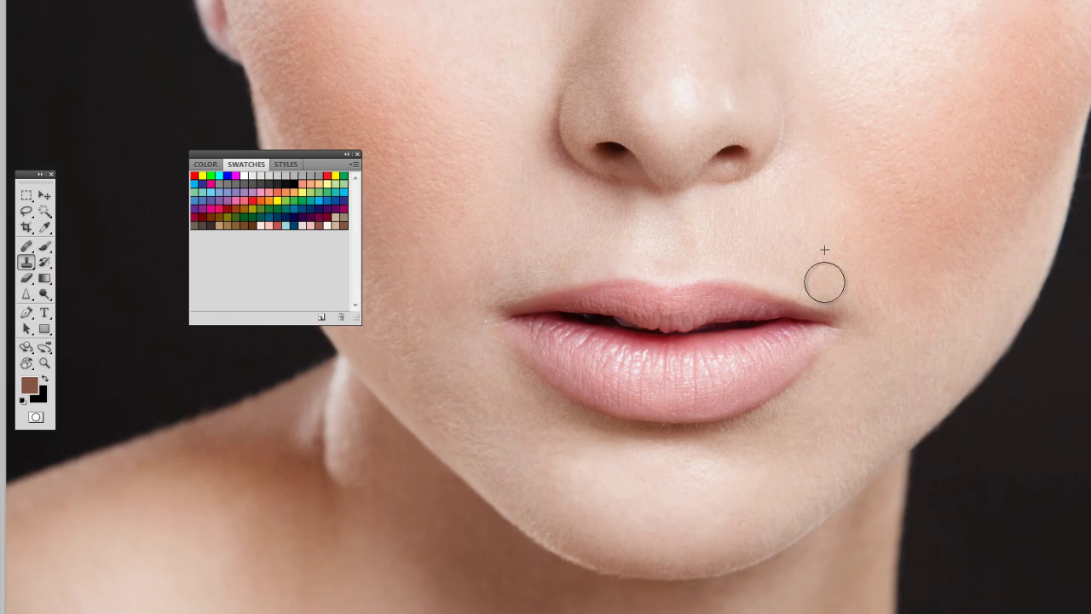
key("ctrl+plus")
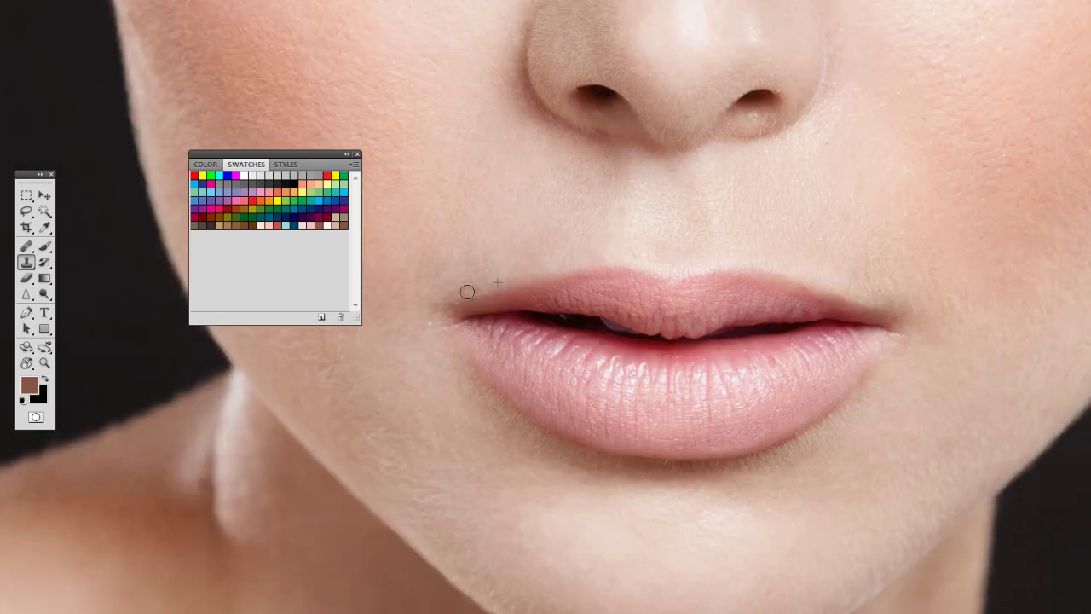
key("ctrl+minus")
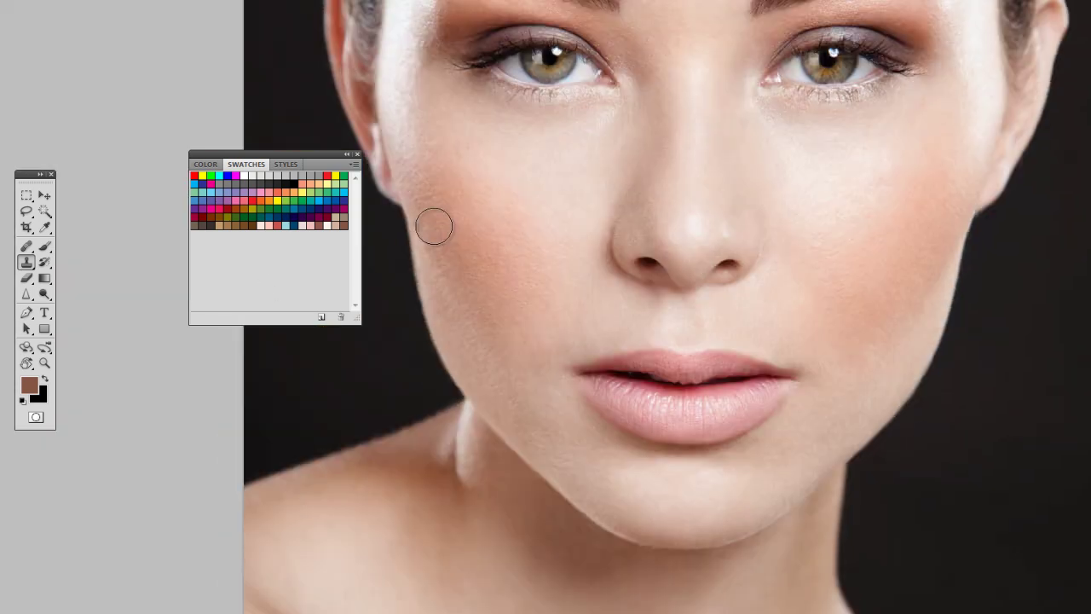
key("b")
left_click(516, 397, "alt")
key("ctrl+minus")
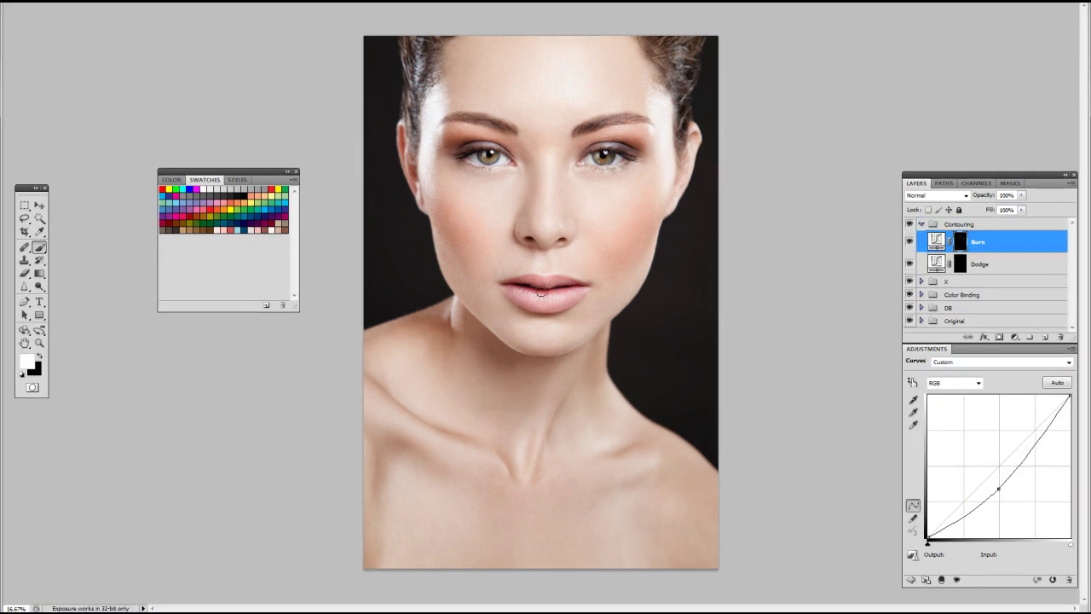
Step: Paint contour shadows and highlights, alternating between the Dodge and Burn curve masks
key("alt+bracketleft")
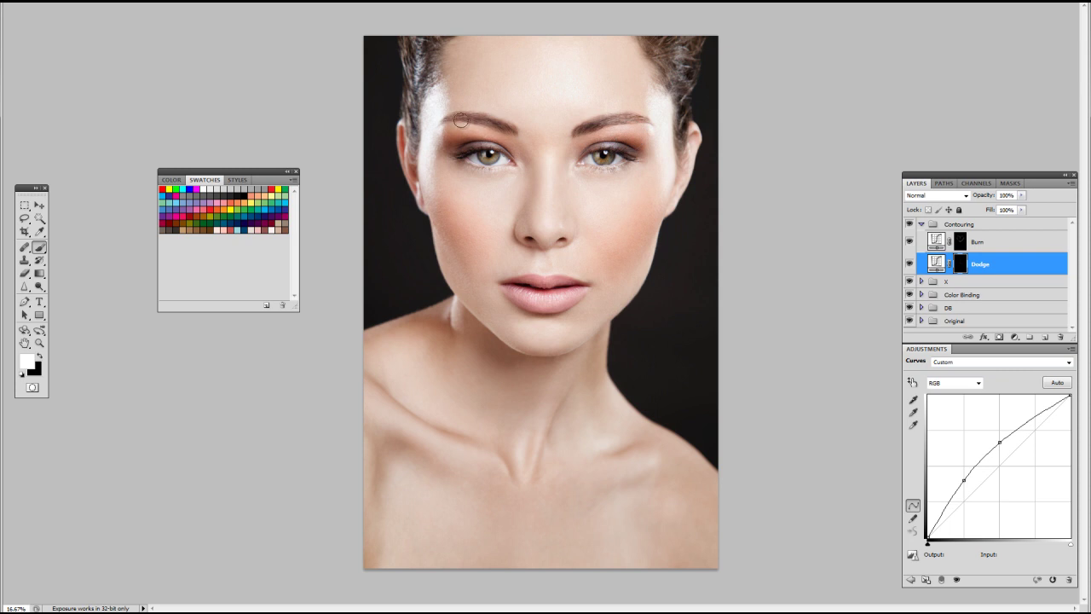
key("alt+bracketright")
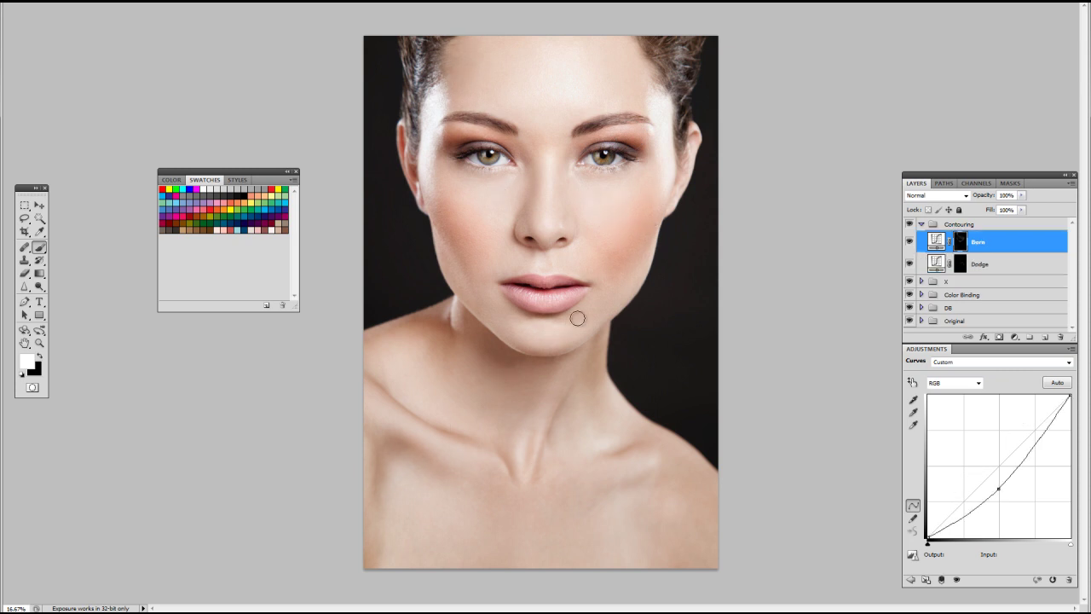
key("alt+bracketleft")
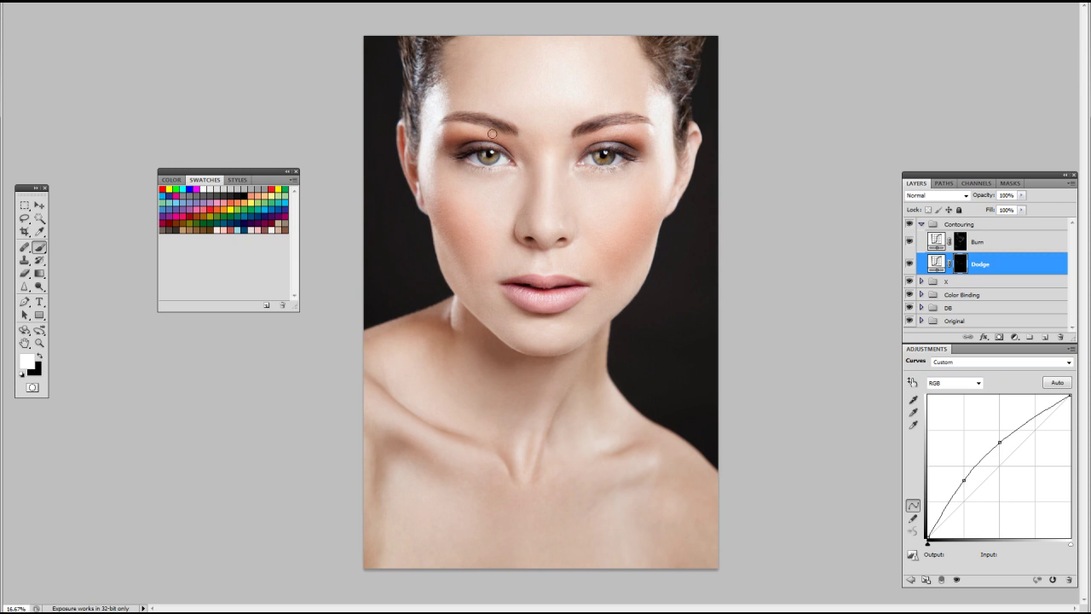
key("alt+bracketright")
key("ctrl+plus")
key("ctrl+plus")
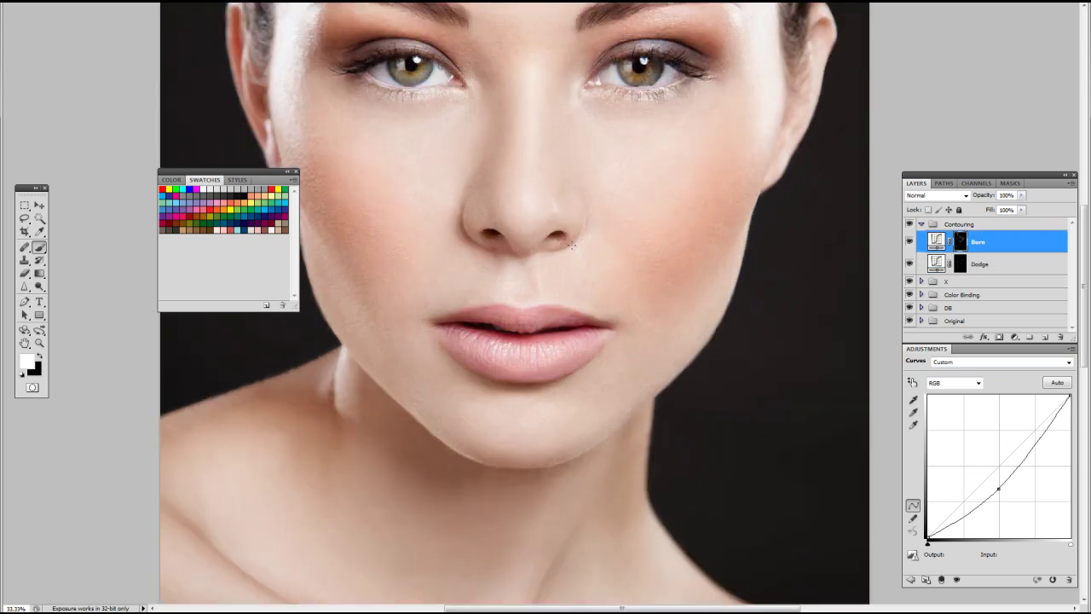
key("ctrl+minus")
key("ctrl+minus")
key("ctrl+minus")
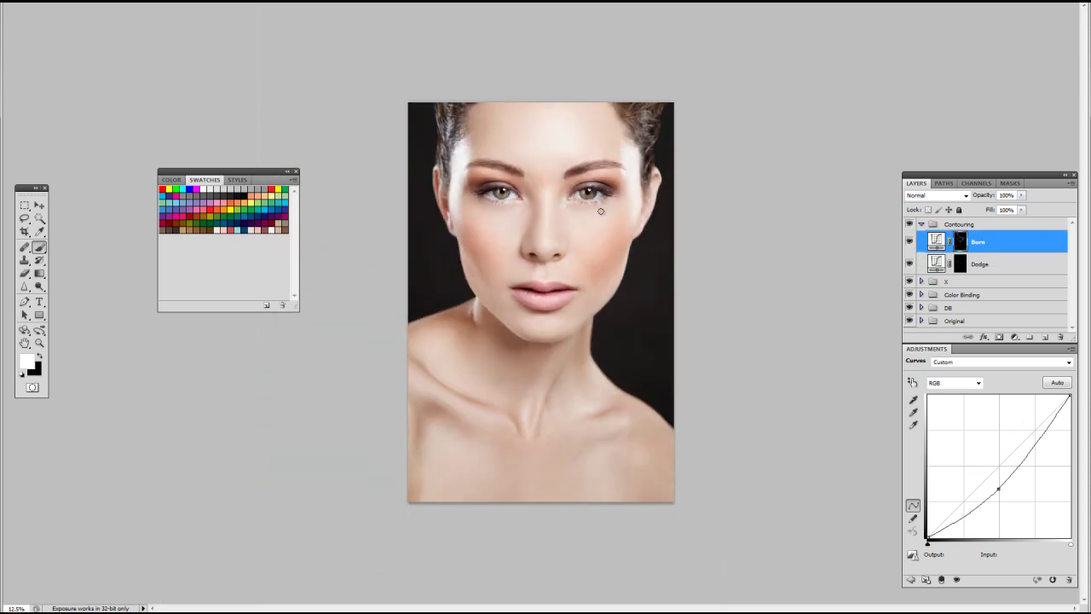
key("ctrl+plus")
key("ctrl+minus")
Step: Show the rulers and place vertical guides down the centre of the face
key("ctrl+r")
mouse_move(537, 7)
left_mouse_down()
mouse_move(537, 213)
mouse_move(562, 236)
mouse_move(511, 171)
left_mouse_up()
key("ctrl+plus")
left_click_drag(506, 7, 506, 154)
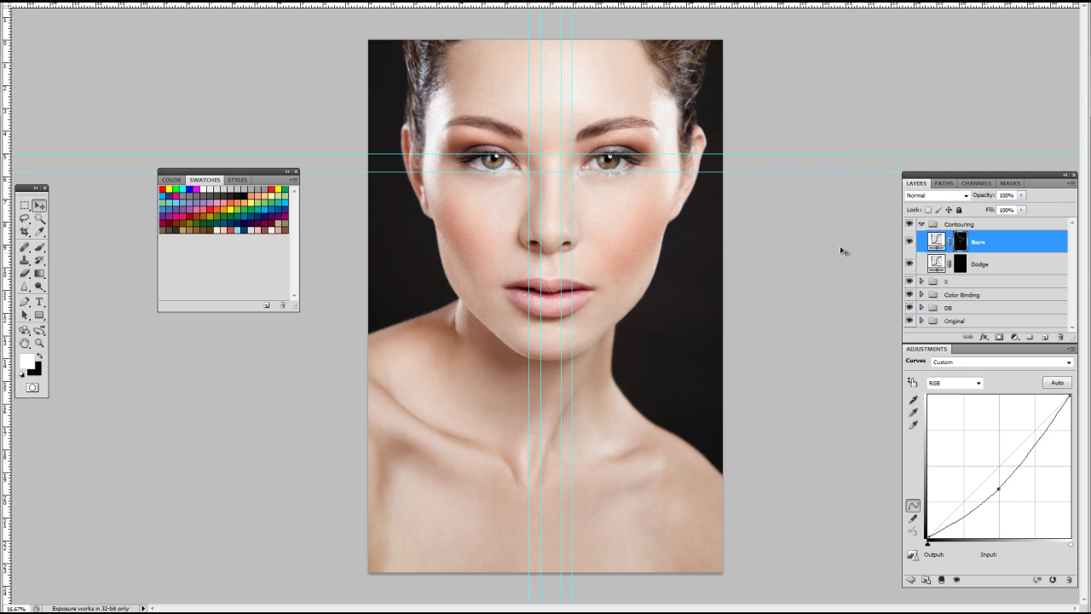
Step: Stamp visible layers to a new Layer 1 and liquify the nostril, brush size about 146
key("ctrl+semicolon")
key("ctrl+shift+alt+e")
key("ctrl+shift+x")
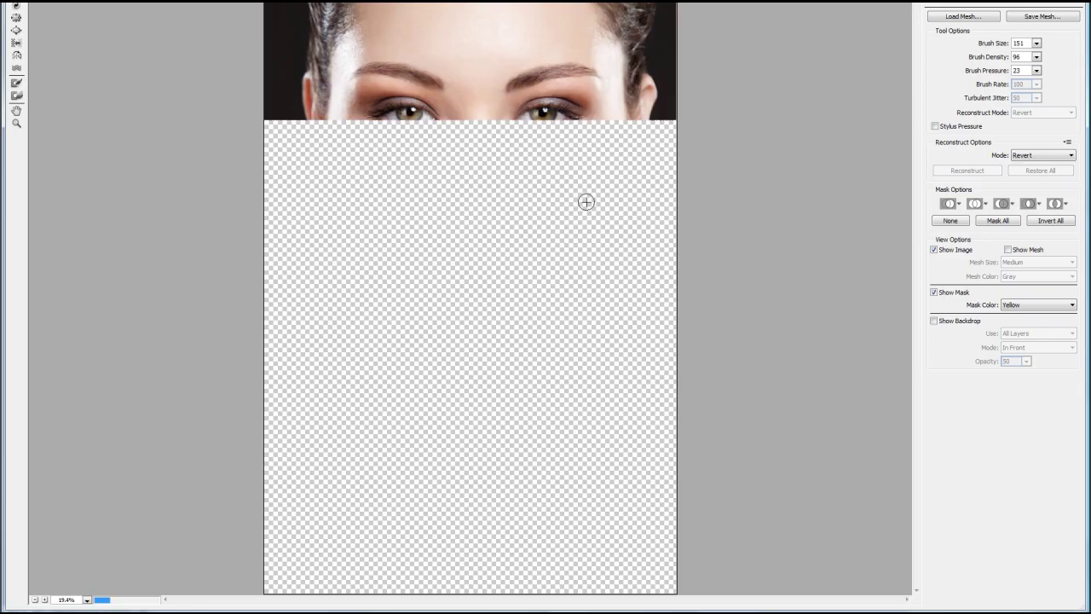
key("ctrl+plus")
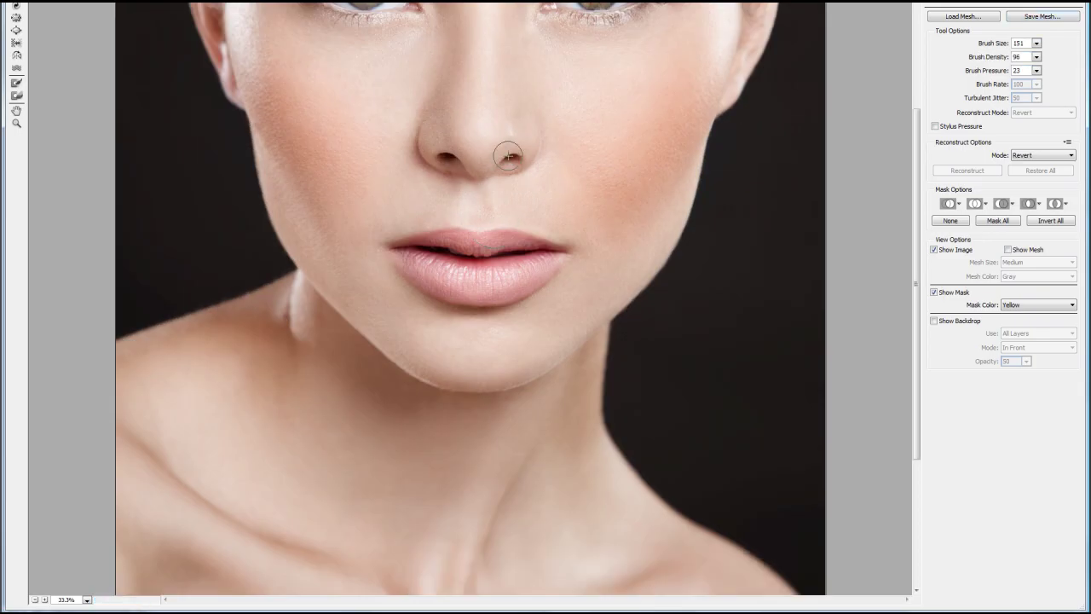
left_click(507, 158)
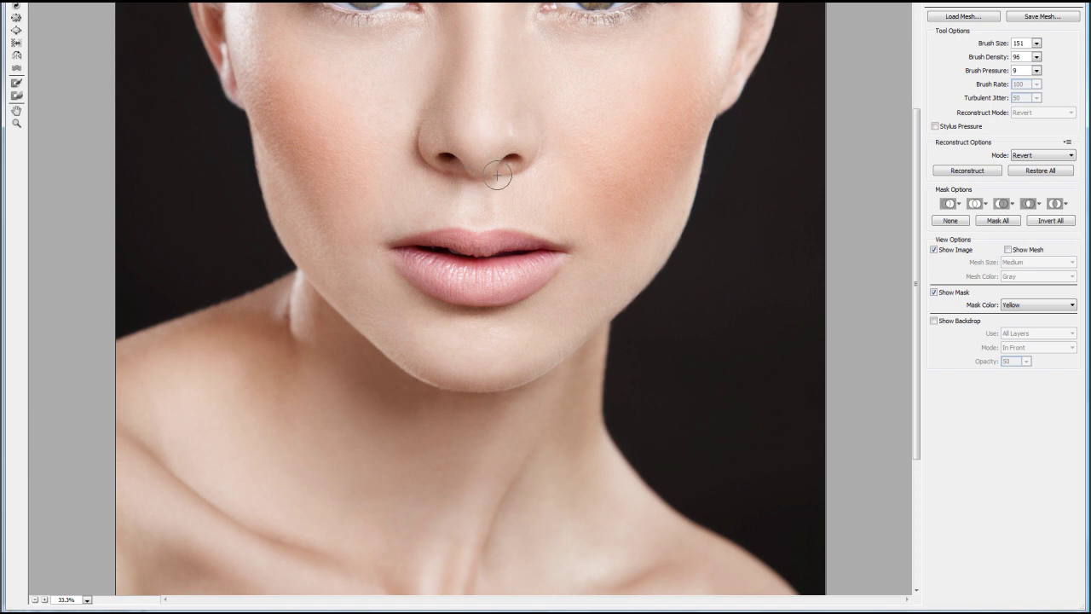
key("ctrl+z")
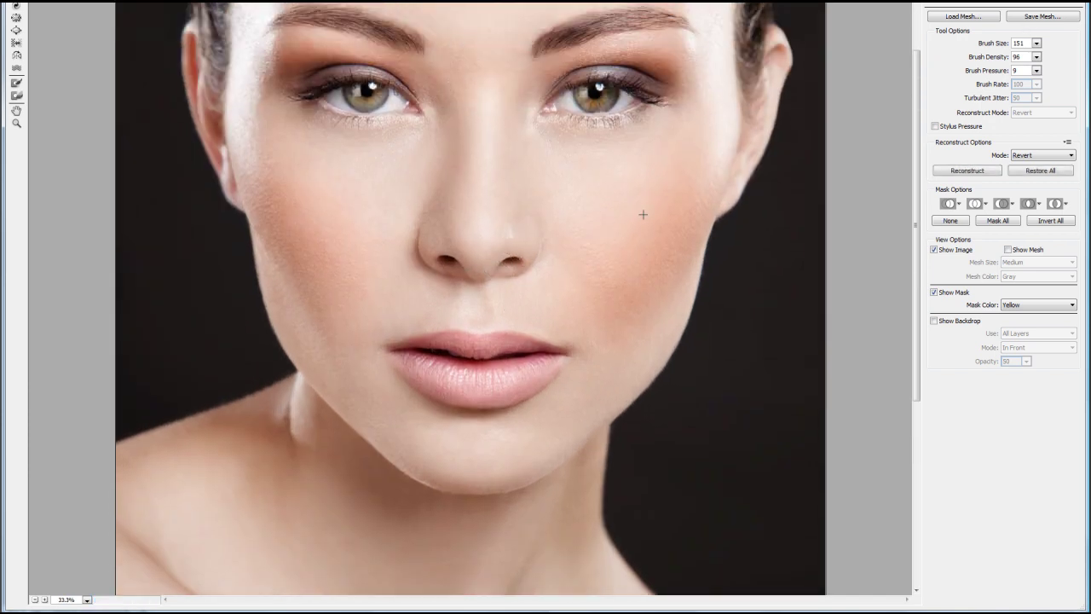
key("bracketright")
key("bracketright")
key("bracketright")
left_click(995, 44)
key("Return")
key("bracketright")
key("bracketright")
key("bracketright")
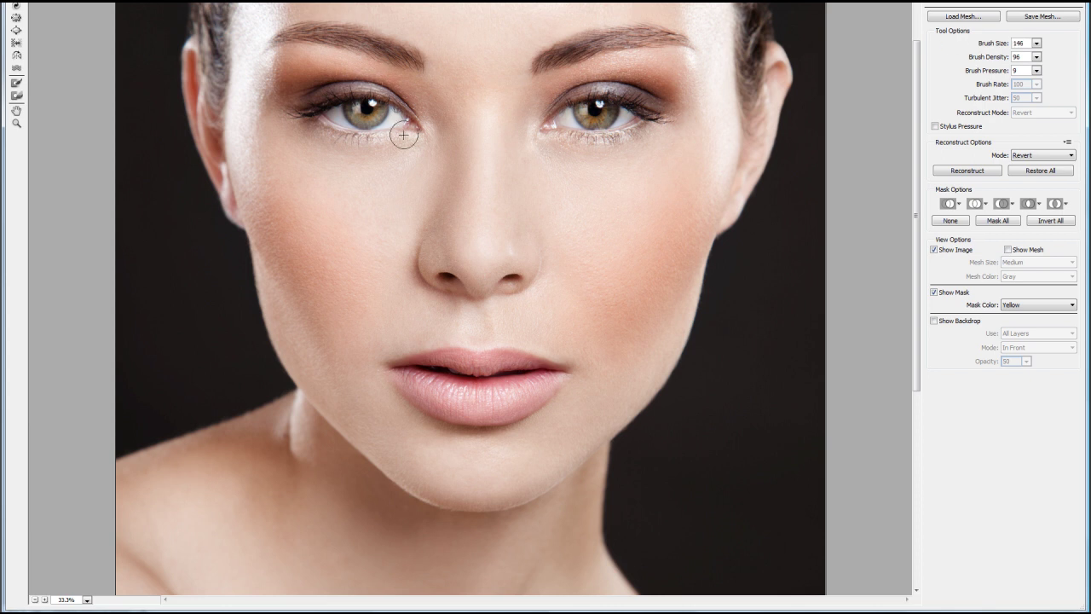
key("Return")
Step: Copy the nose and lip area to a new layer and warp the nose
key("ctrl+plus")
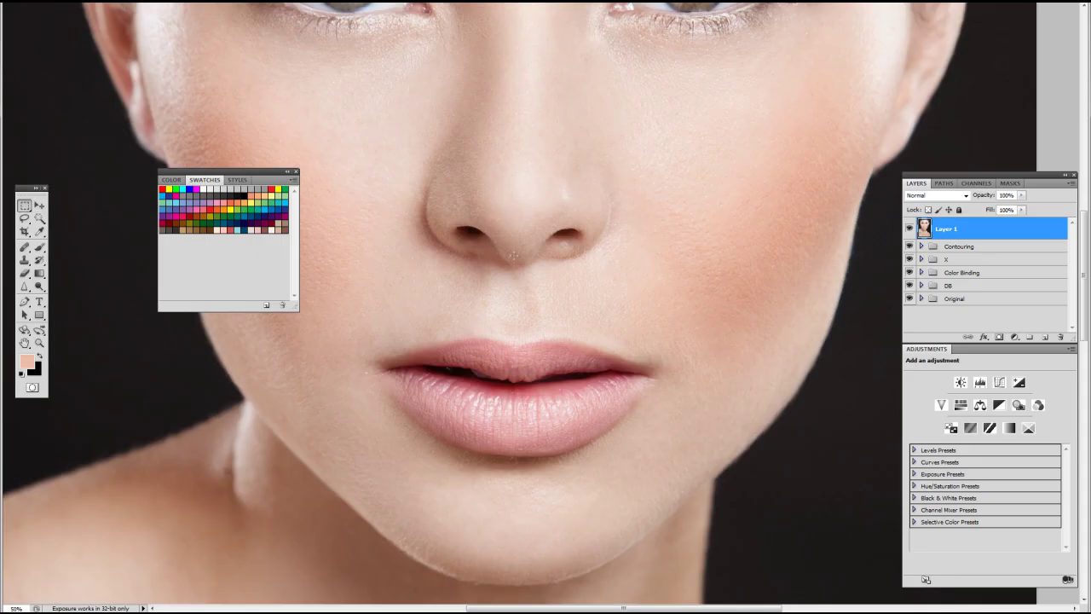
key("ctrl+minus")
left_click_drag(452, 250, 563, 331)
key("ctrl+j")
left_click_drag(528, 282, 569, 246)
key("Return")
Step: Mask the warped copy and paint black to hide its hard edges by the nostril
key("b")
key("d")
key("x")
left_click_drag(501, 257, 477, 253)
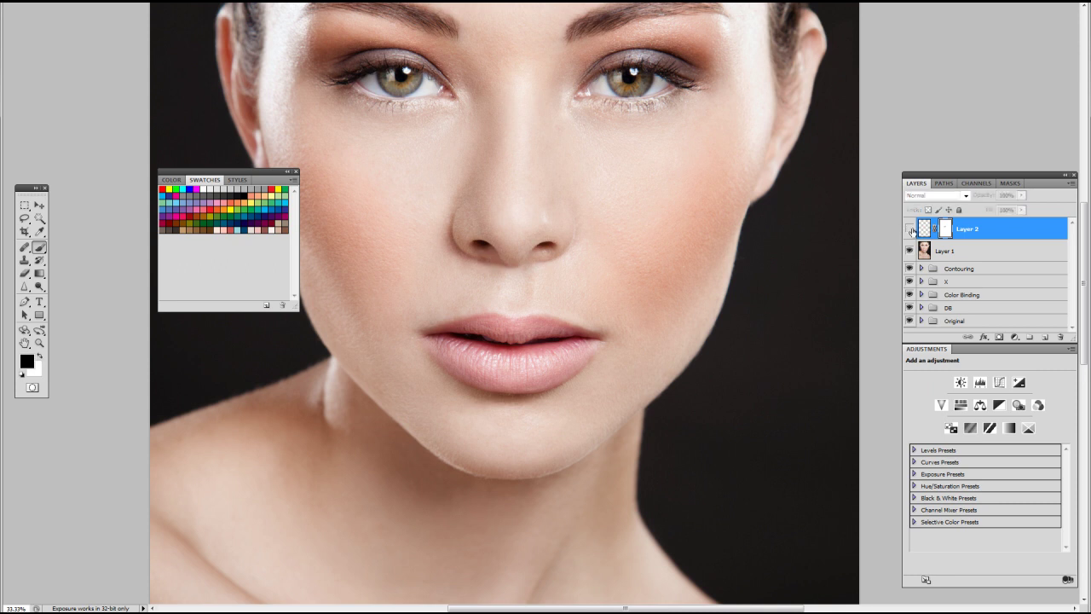
key("ctrl+minus")
key("ctrl+minus")
key("ctrl+plus")
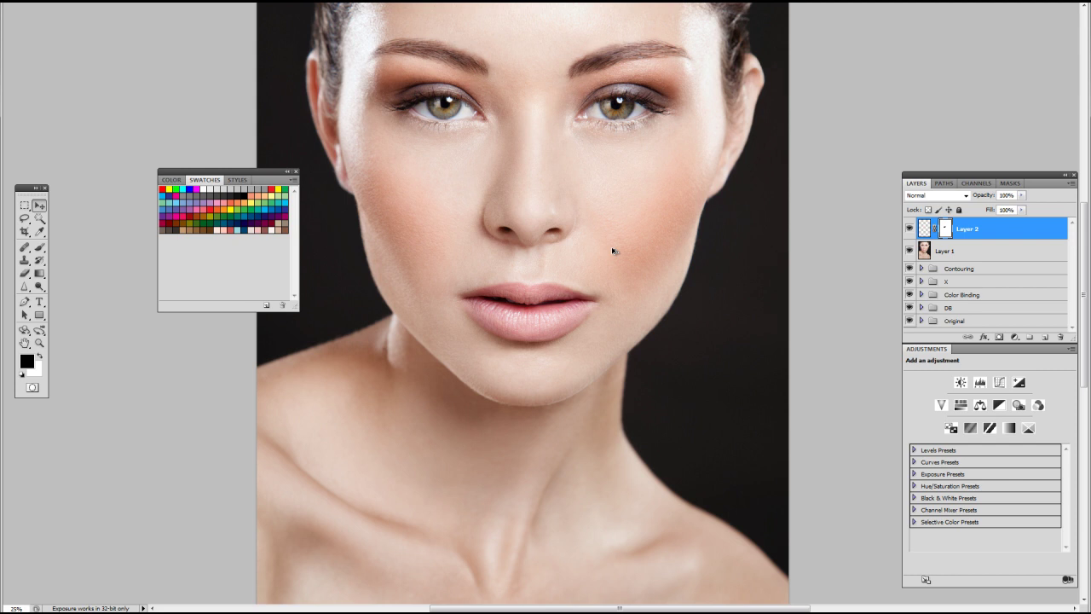
Step: Warp the lips, then warp the nose and lips again into a refined shape
key("v")
key("alt+e")
left_click(233, 249)
key("Return")
key("b")
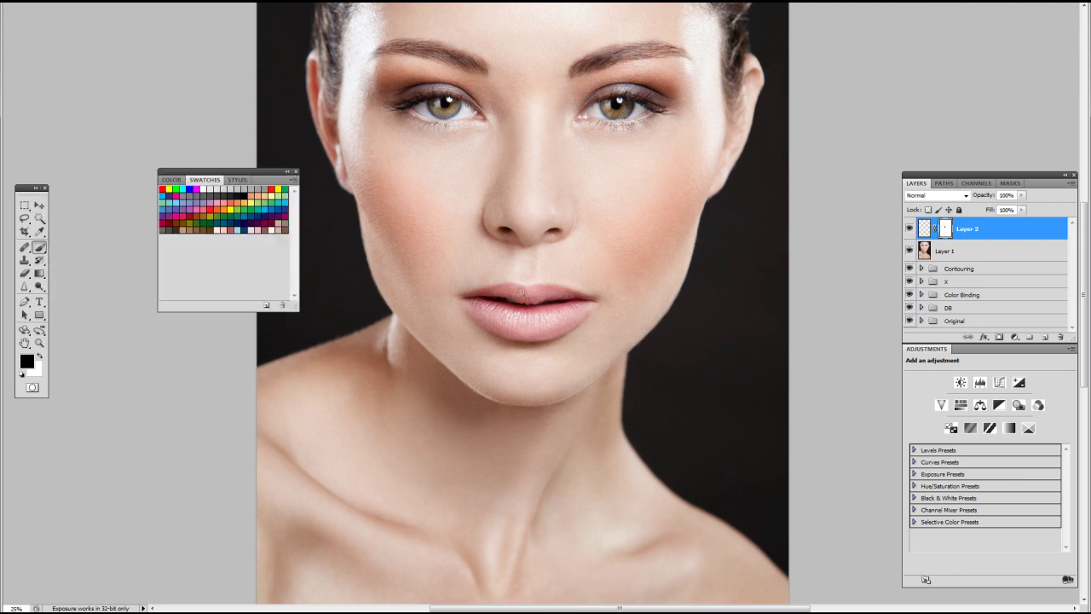
key("v")
key("alt+e")
left_click(261, 252)
left_click_drag(550, 260, 558, 281)
key("Return")
Step: Merge the warped nose-and-lip copy down into Layer 1
key("ctrl+t")
key("Escape")
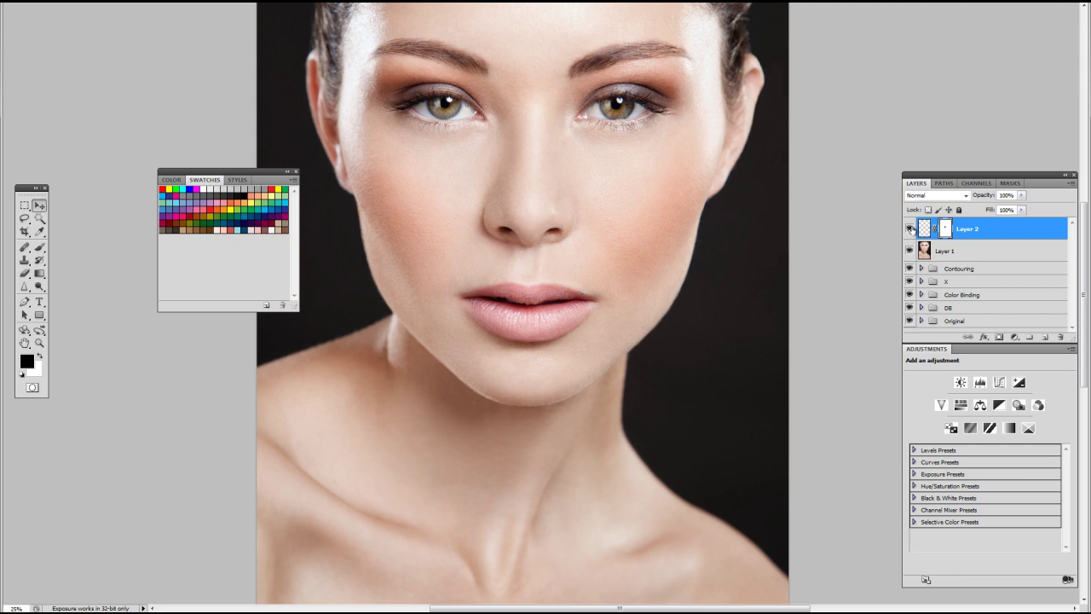
key("ctrl+e")
key("b")
left_click(522, 251, "alt")
Step: Zoom in on the face, adding and then deleting an unneeded new layer
key("ctrl+minus")
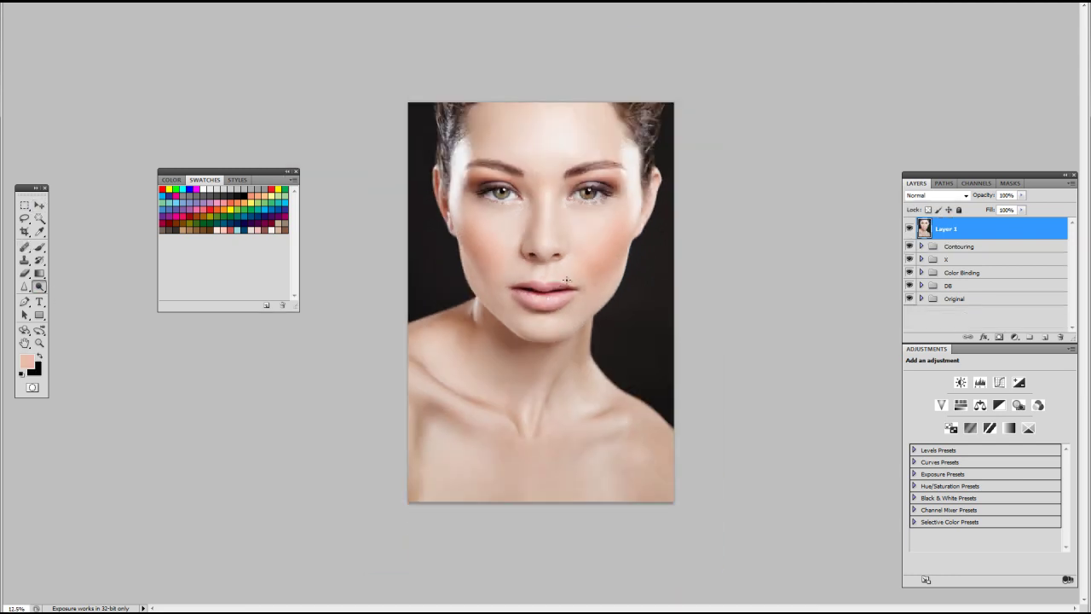
key("ctrl+shift+alt+n")
key("v")
key("ctrl+plus")
key("Delete")
key("s")
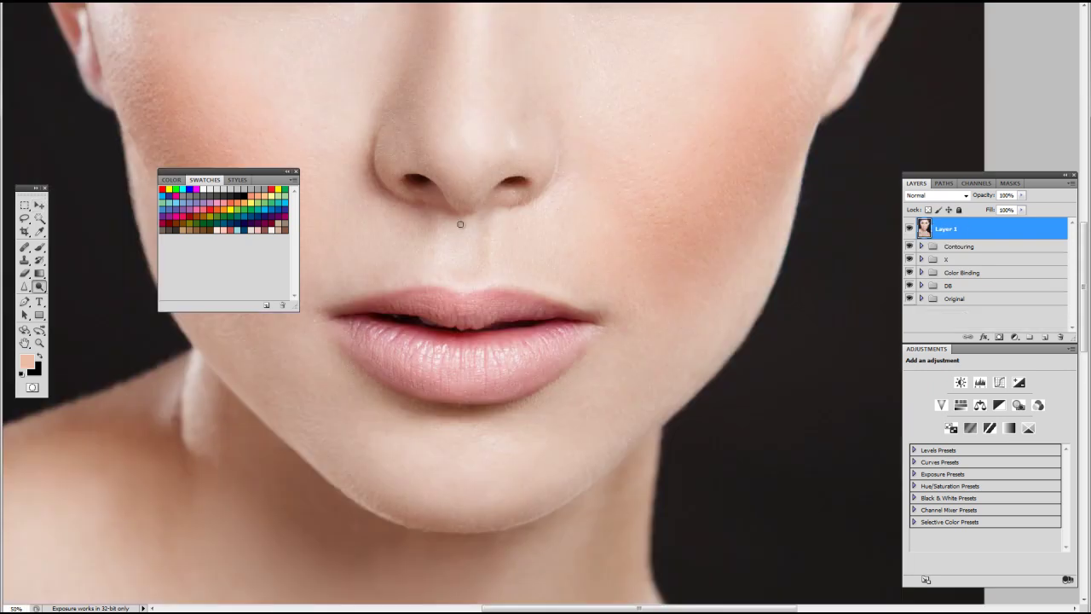
scroll(529, 248, "up", 3)
scroll(572, 325, "down", 2)
Step: Copy one eye area to a new layer and move it over the left-hand eye
key("m")
left_click_drag(564, 141, 696, 210)
key("ctrl+j")
key("ctrl+t")
left_click_drag(560, 177, 377, 177)
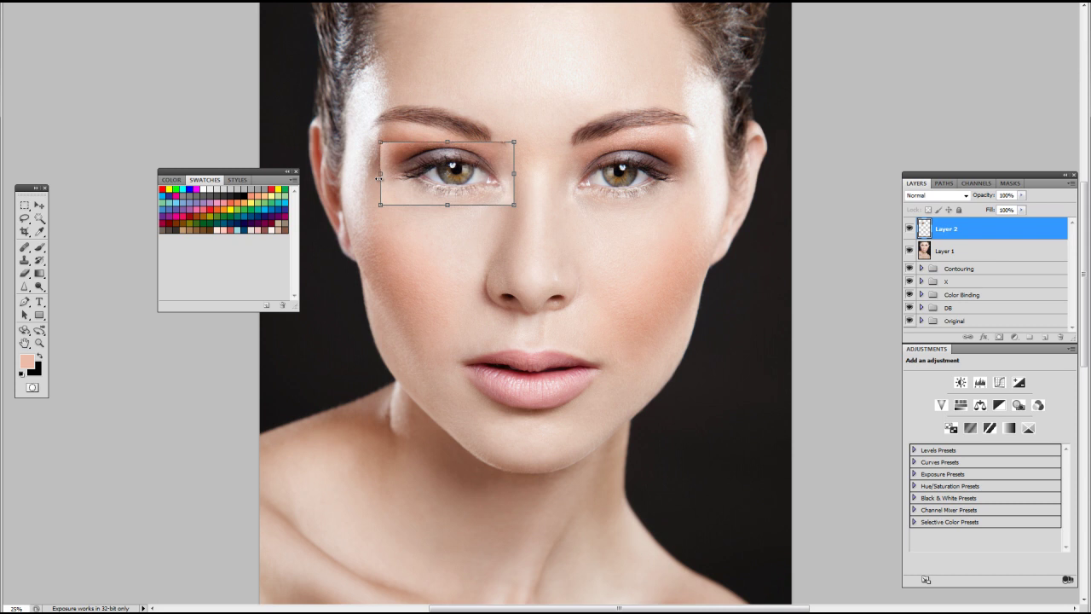
key("Return")
Step: Mask the eye copy and paint black to blend its edges, checking it at 70% opacity
key("b")
left_click(998, 337)
key("d")
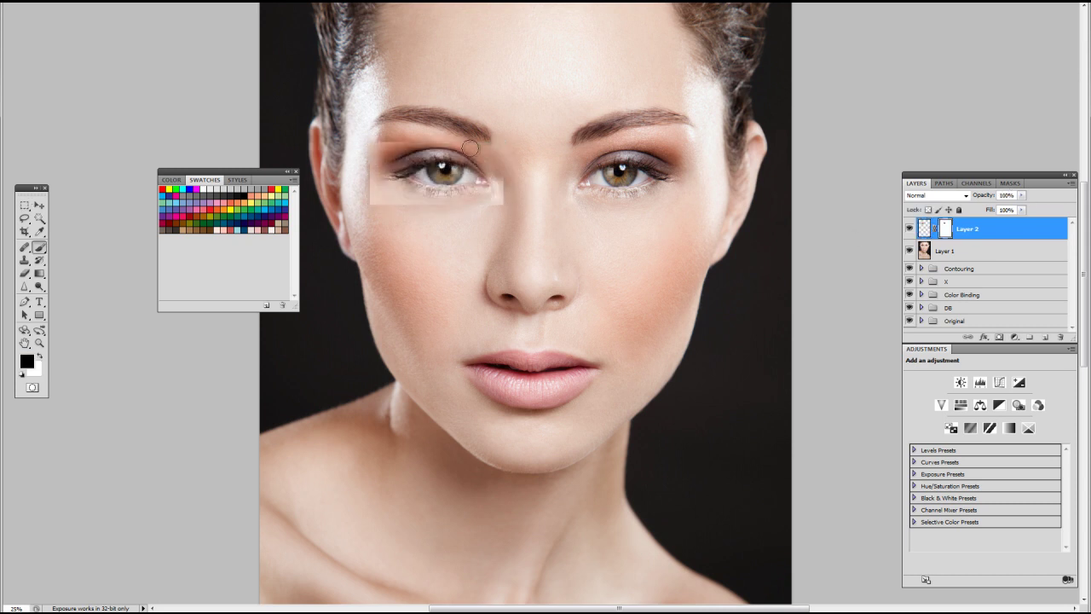
left_click_drag(469, 148, 456, 198)
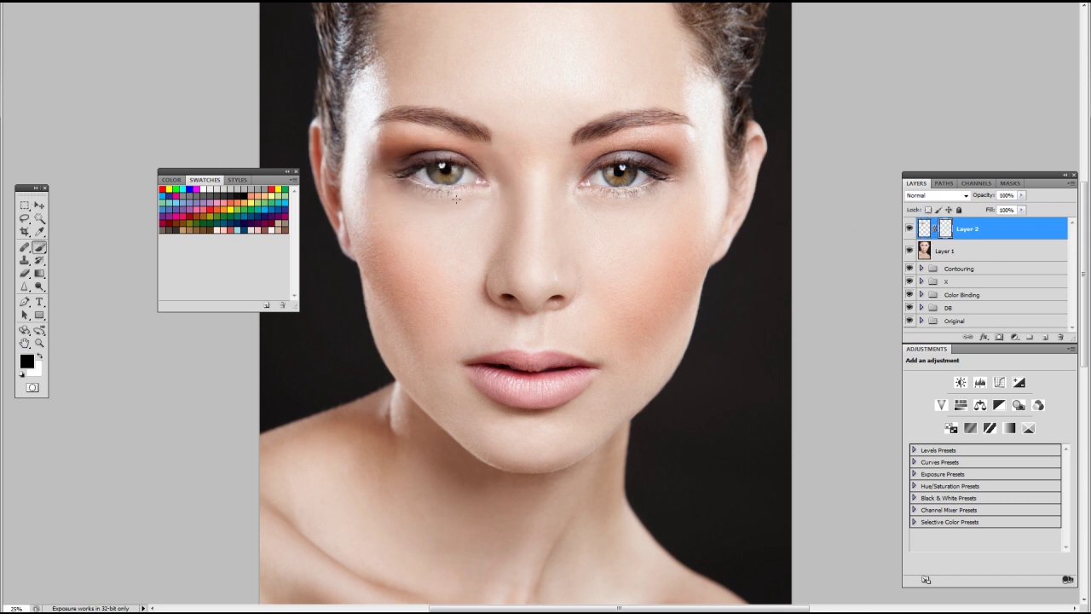
scroll(456, 199, "up", 1)
key("v")
key("7")
key("0")
key("b")
scroll(370, 190, "up", 1)
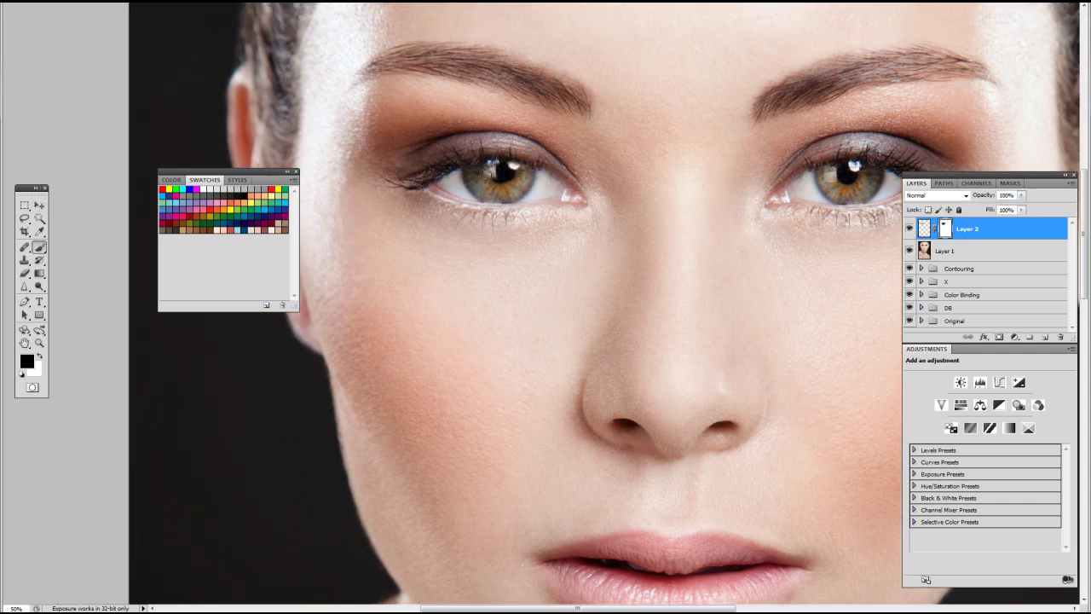
key("ctrl+0")
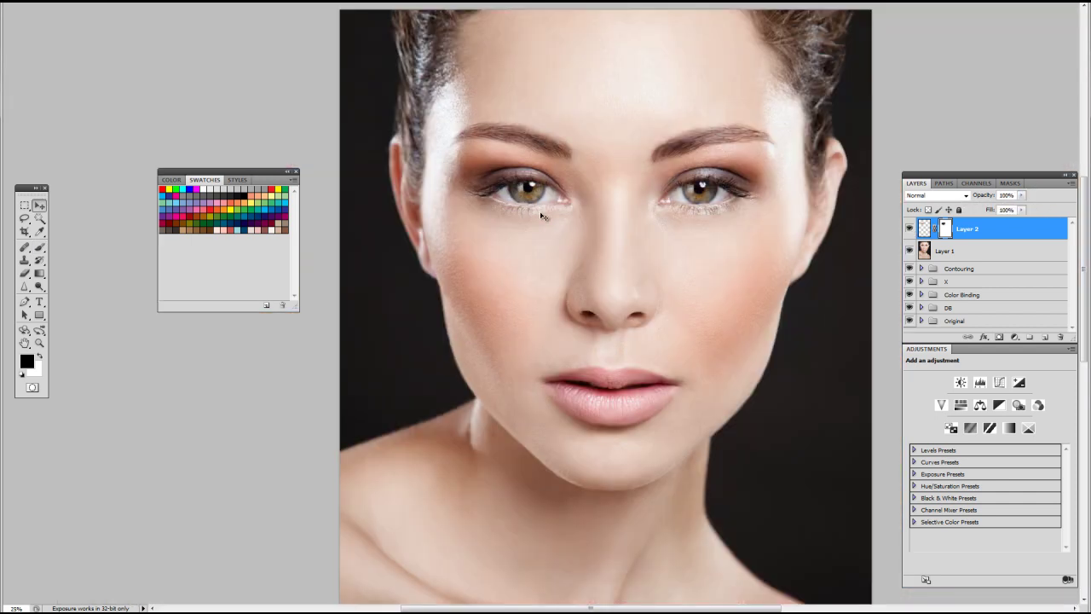
scroll(541, 216, "up", 1)
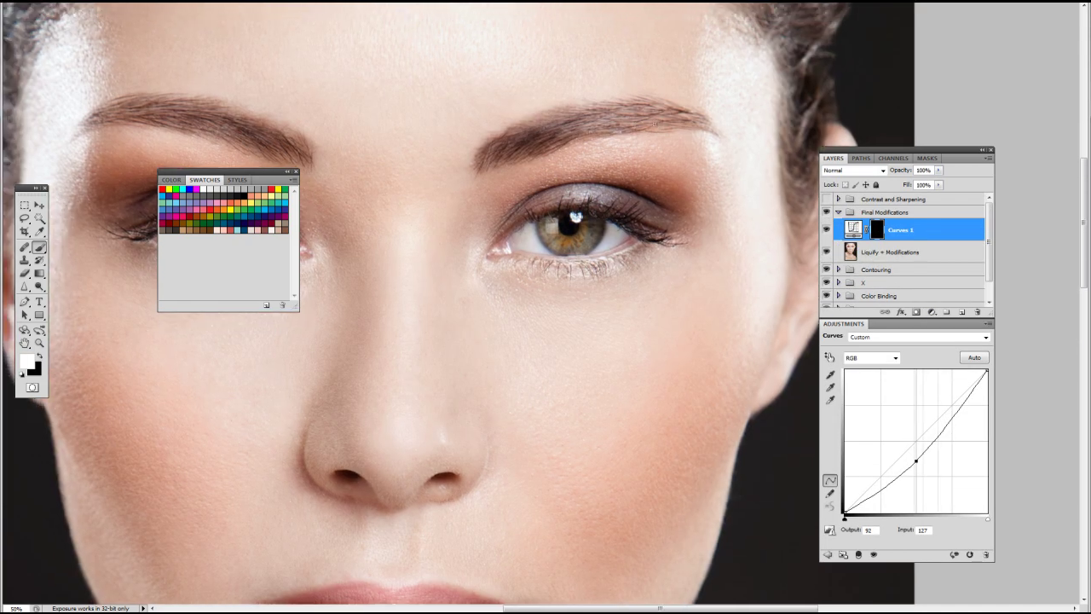
Step: Pull the curve midpoint slightly down to darken midtones, and move Curves 1 in the stack
left_click_drag(915, 460, 915, 467)
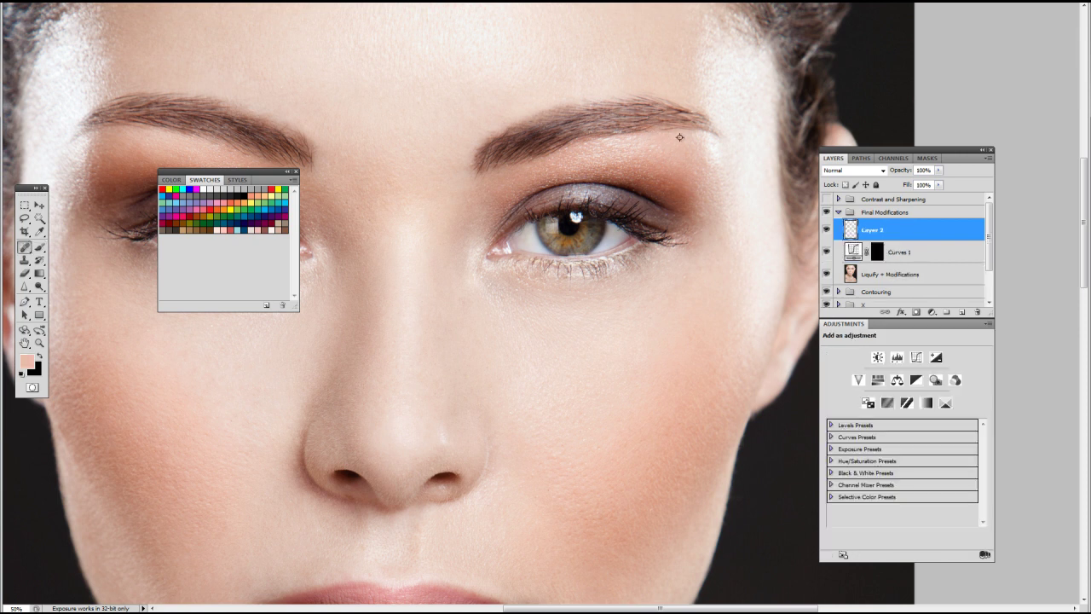
left_click_drag(874, 251, 874, 230)
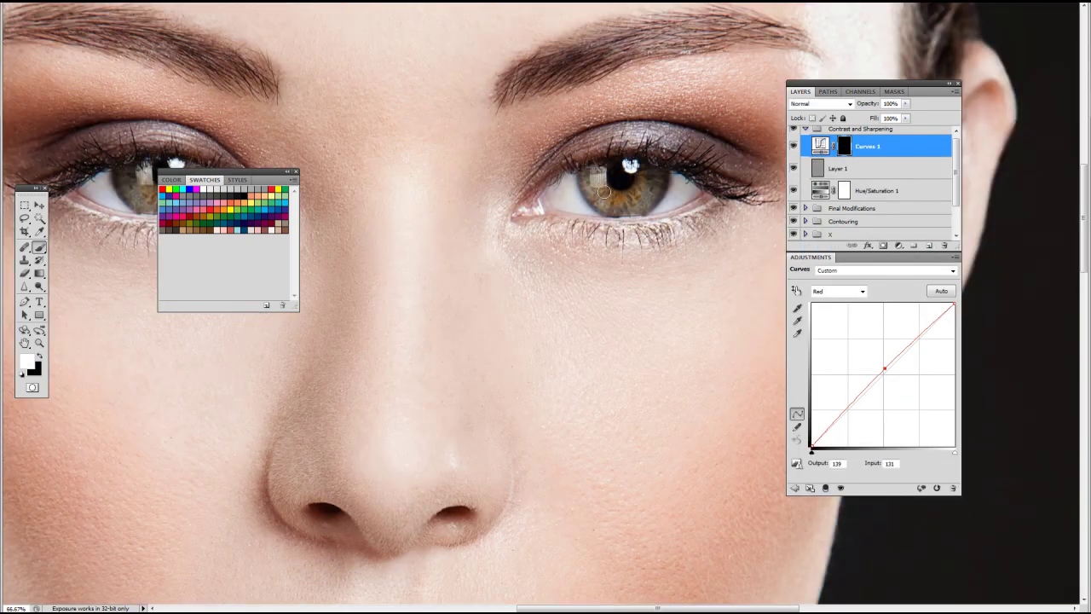
Step: Inspect the Green, Blue and combined RGB curves of Curves 1
key("ctrl+minus")
key("ctrl+minus")
left_click(839, 291)
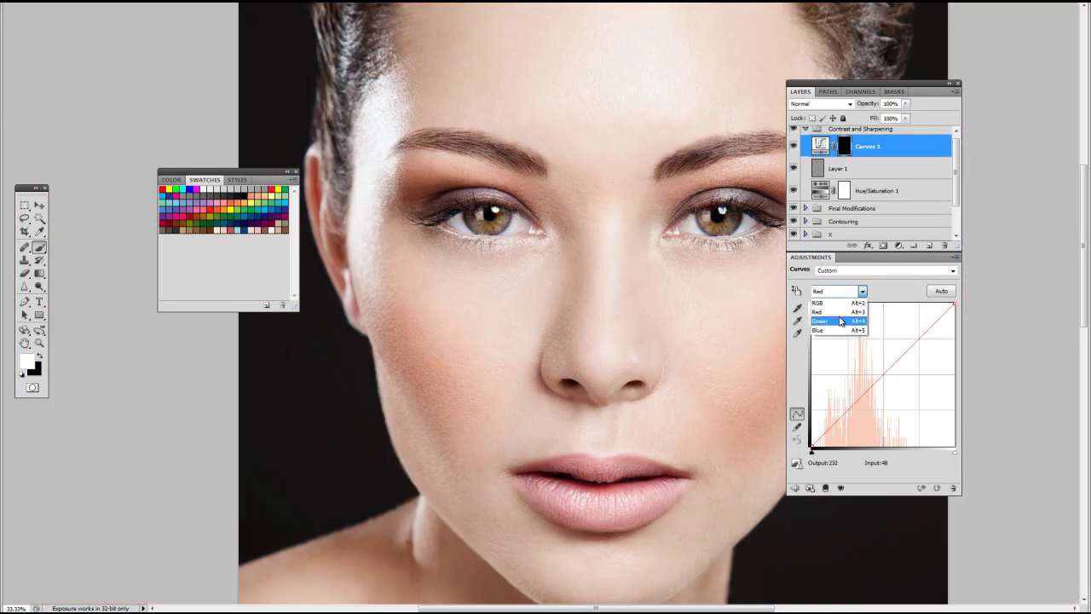
left_click(831, 315)
key("alt+5")
key("alt+2")
key("ctrl+minus")
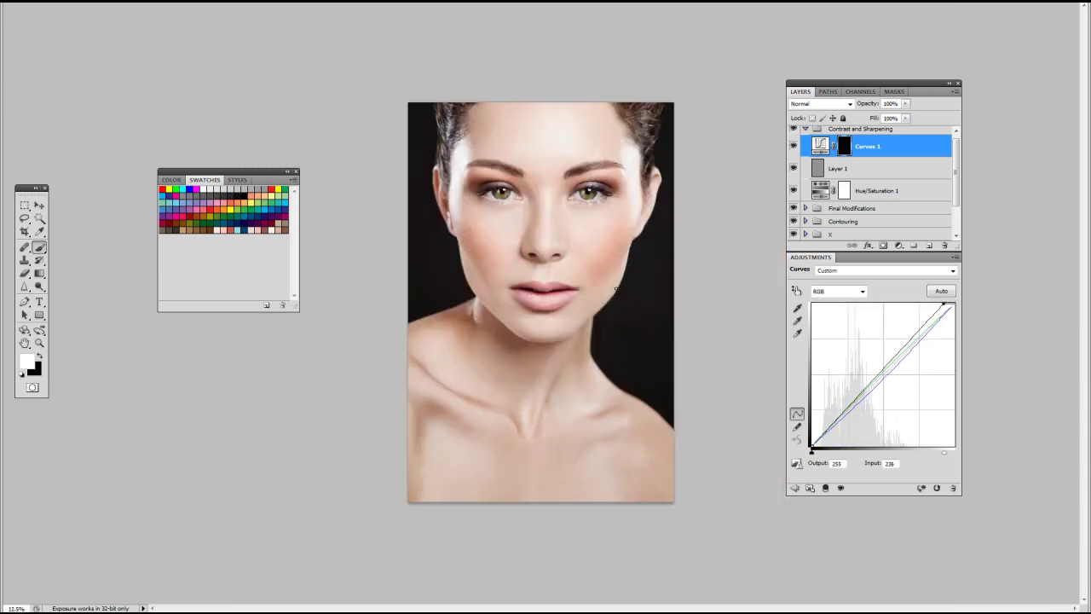
Step: Lower Curves 1 opacity to about 16% and select all the retouching groups
left_click_drag(892, 120, 859, 117)
double_click(868, 147)
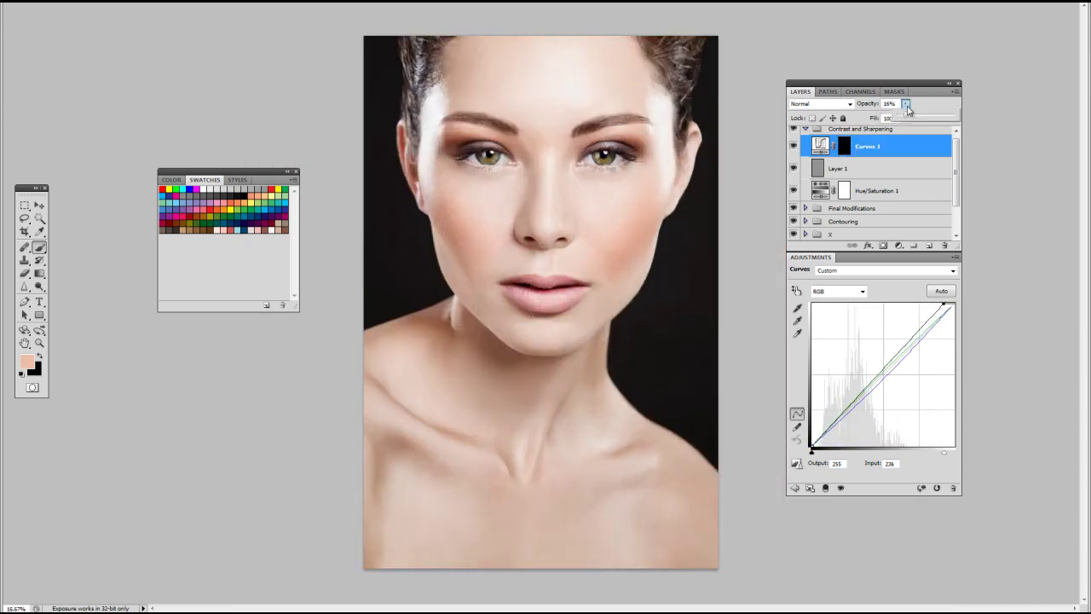
scroll(882, 213, "down", 5)
left_click_drag(982, 317, 981, 526)
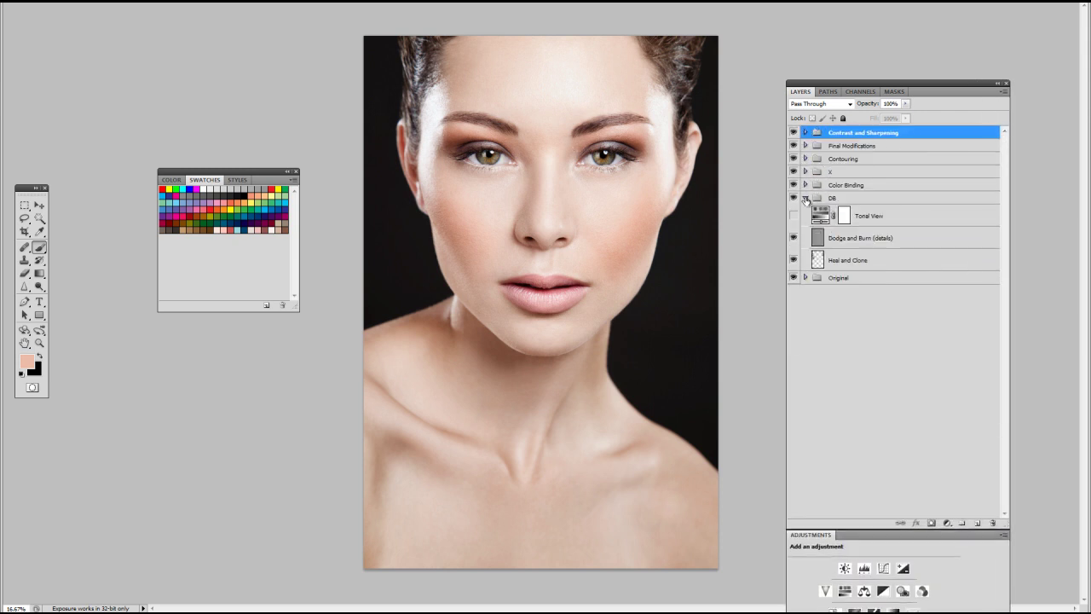
Step: Group the retouching groups into a new group named 'Retouched' and save as PSD
left_click_drag(843, 126, 940, 451)
type("Retouched")
key("Return")
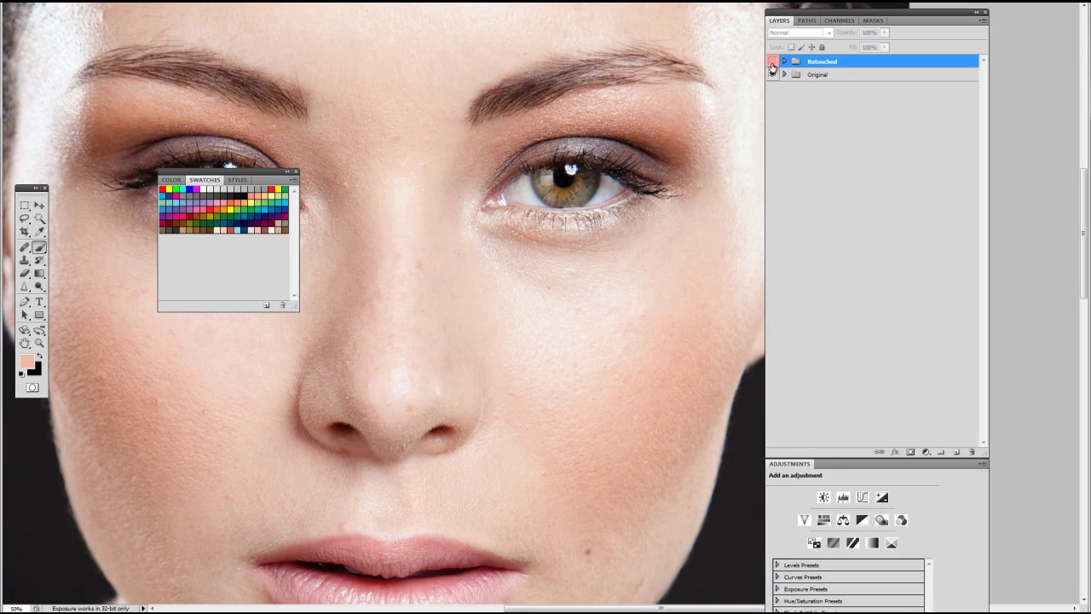
key("ctrl+s")
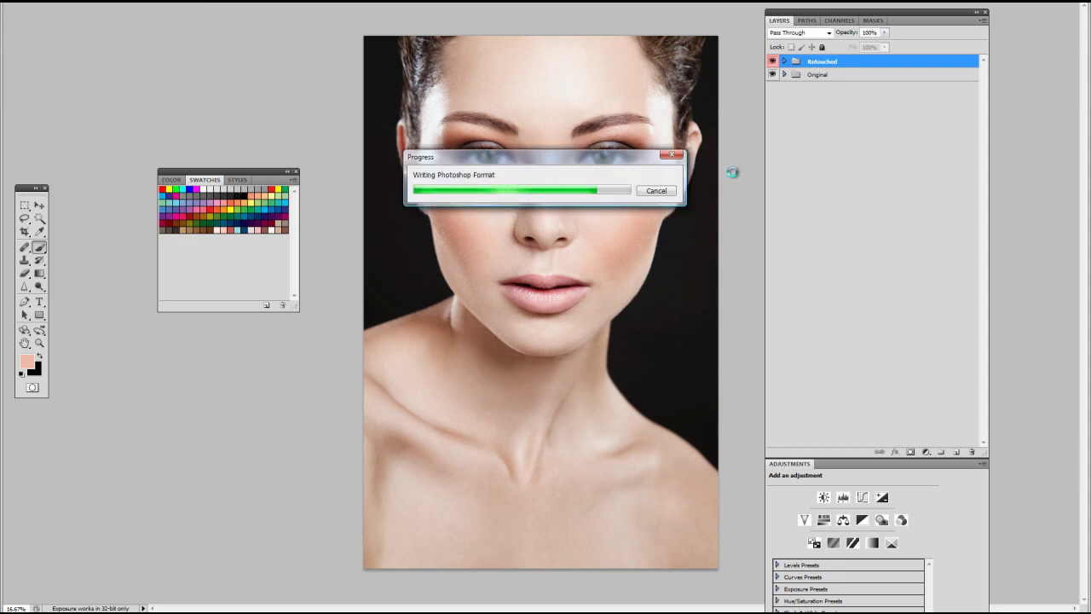
Step: Hide and reshow the Retouched group to compare it against the Original
scroll(546, 139, "up", 3)
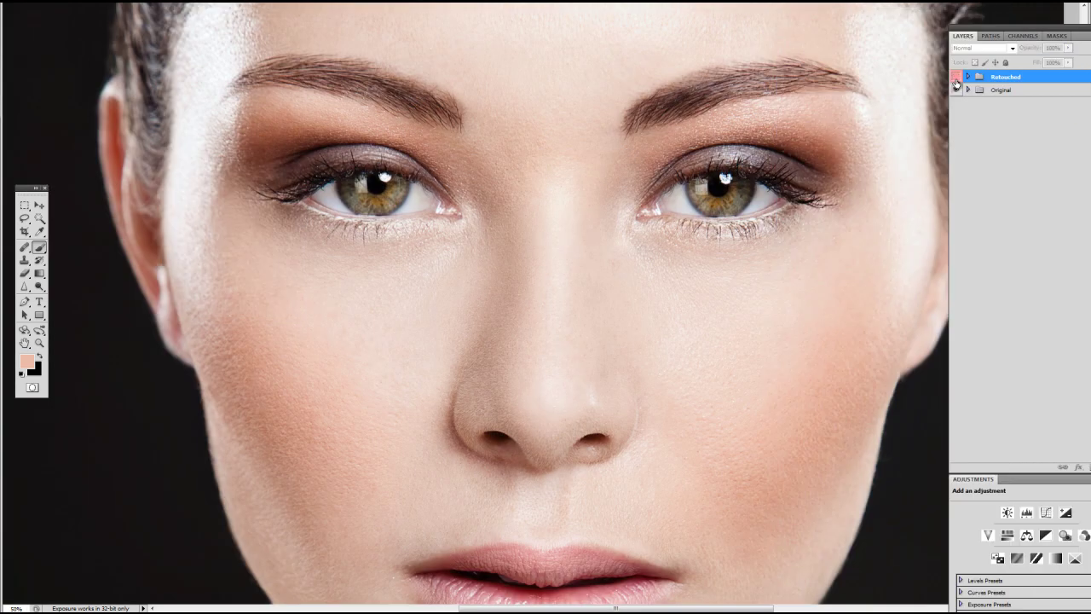
left_click(956, 78)
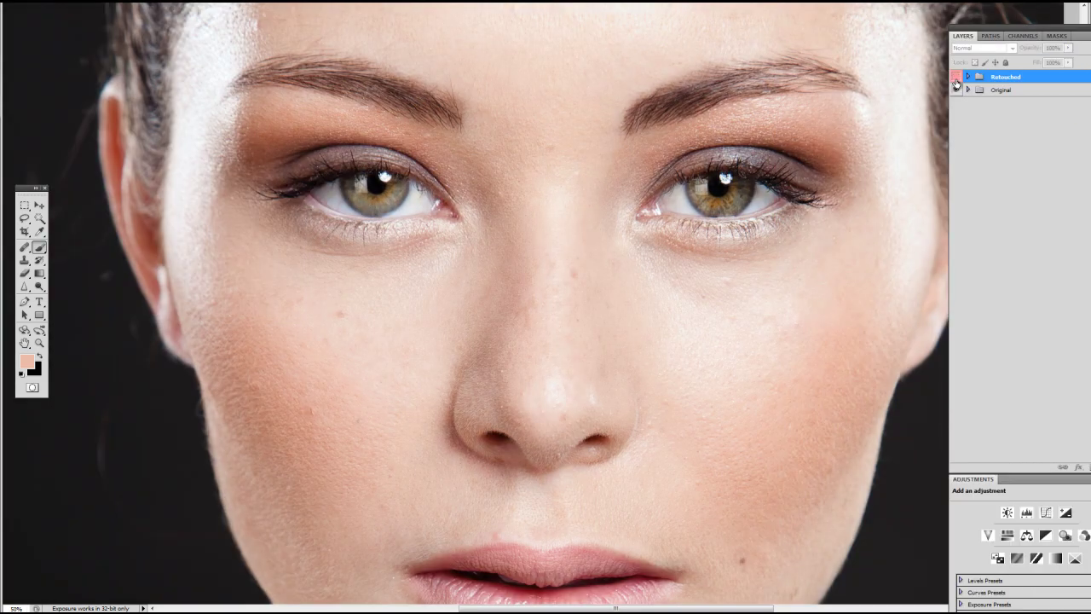
left_click(956, 78)
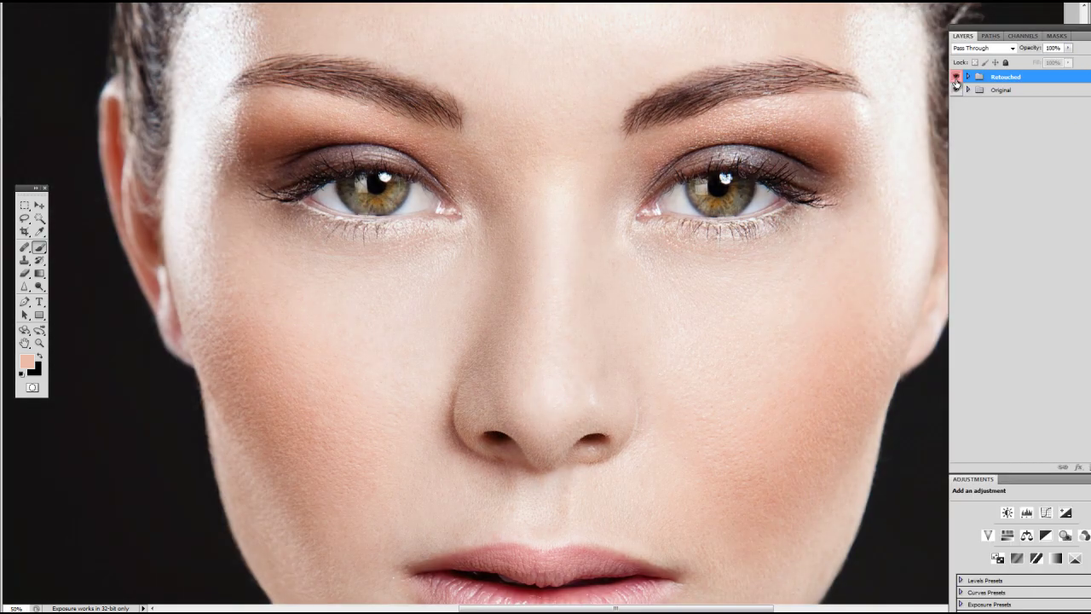